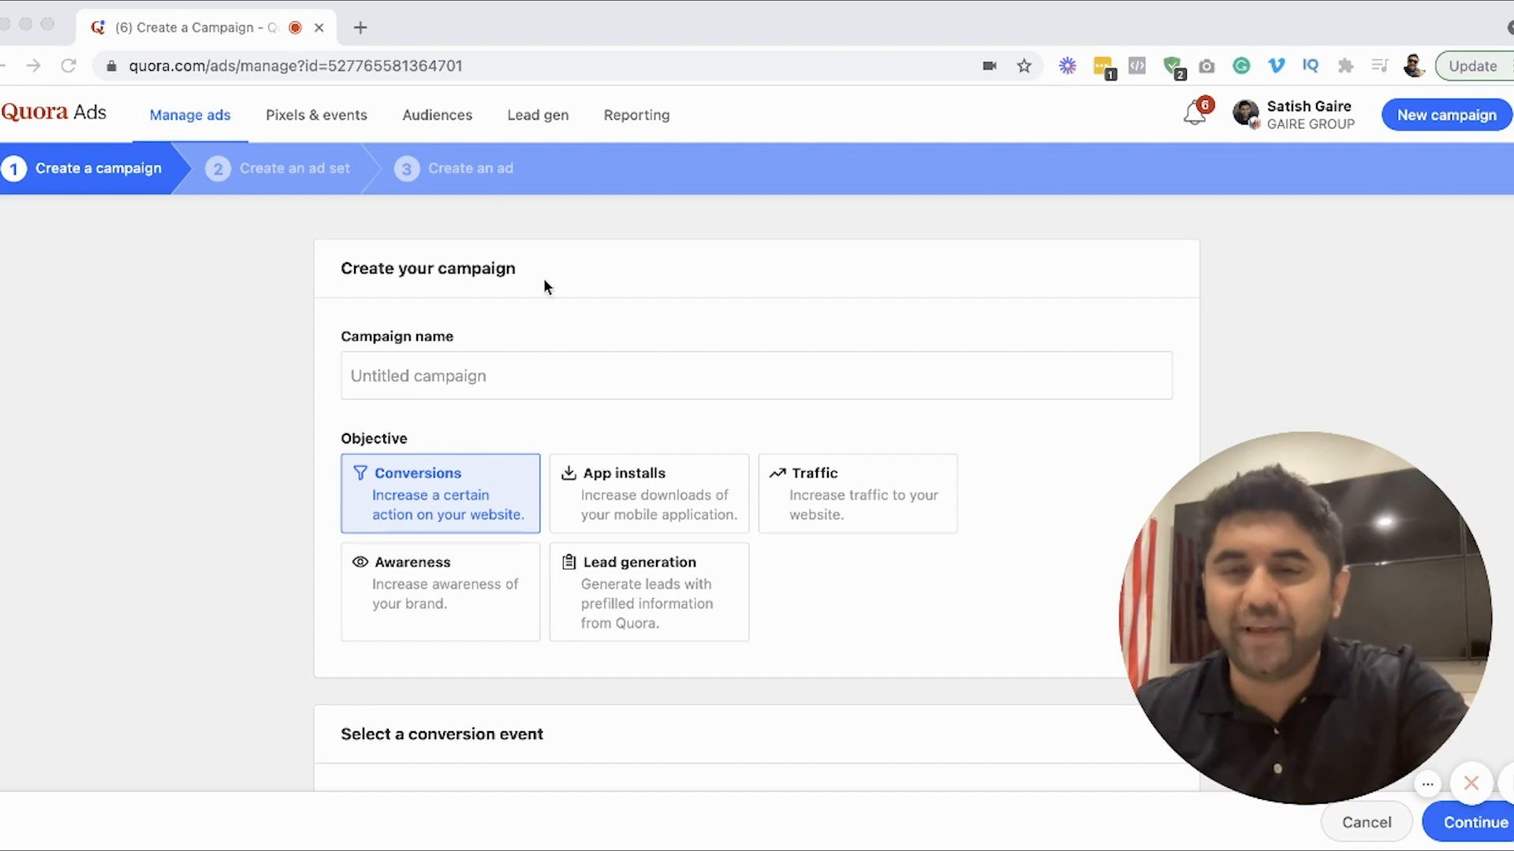
# Open the Quora Pixel setup, choose manual installation and view the base pixel code
pyautogui.click(302, 111)
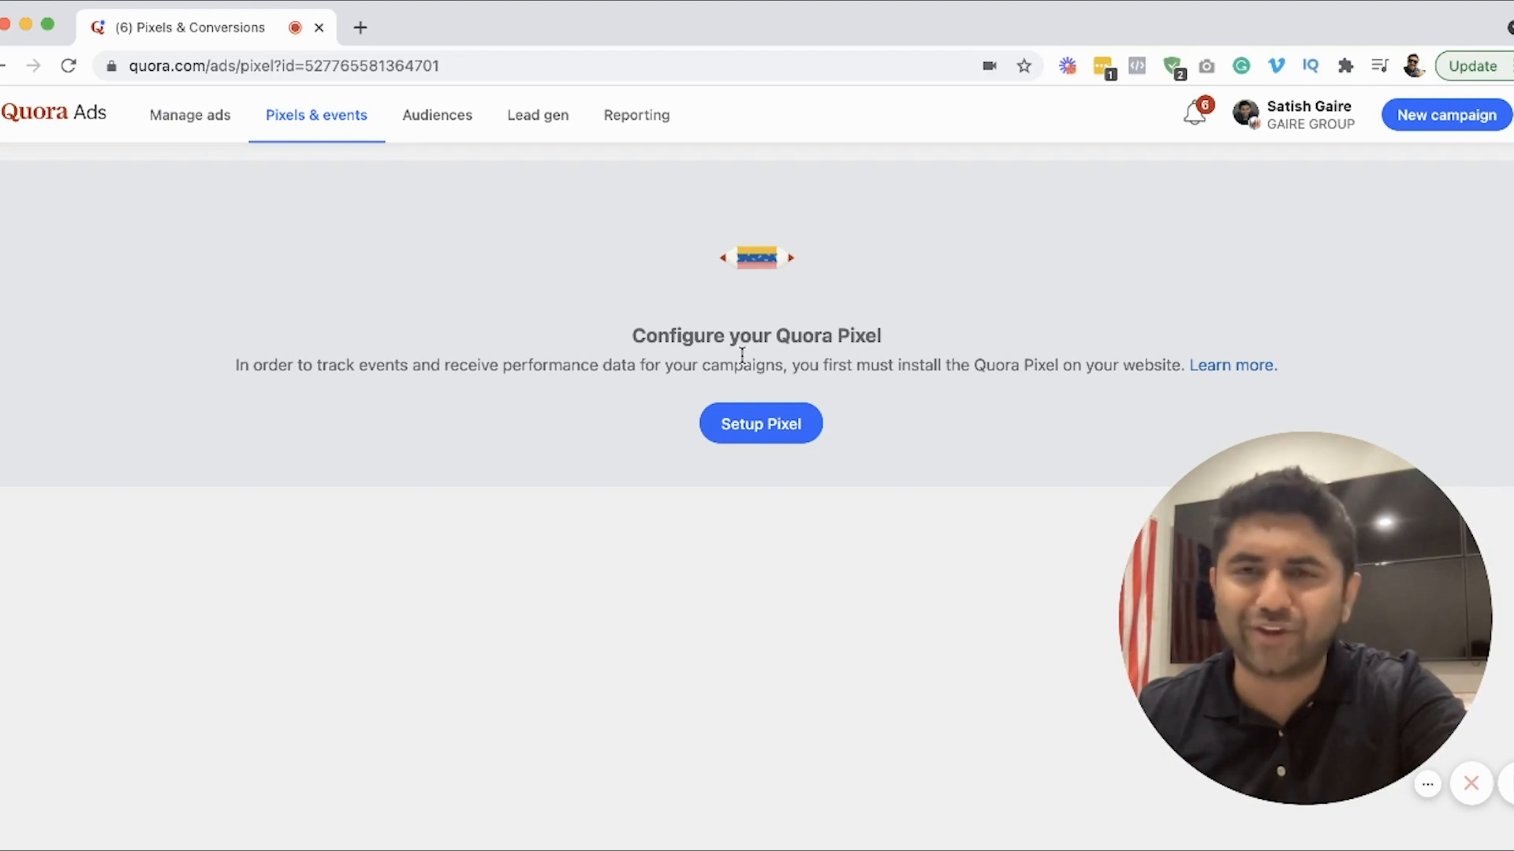
pyautogui.click(720, 427)
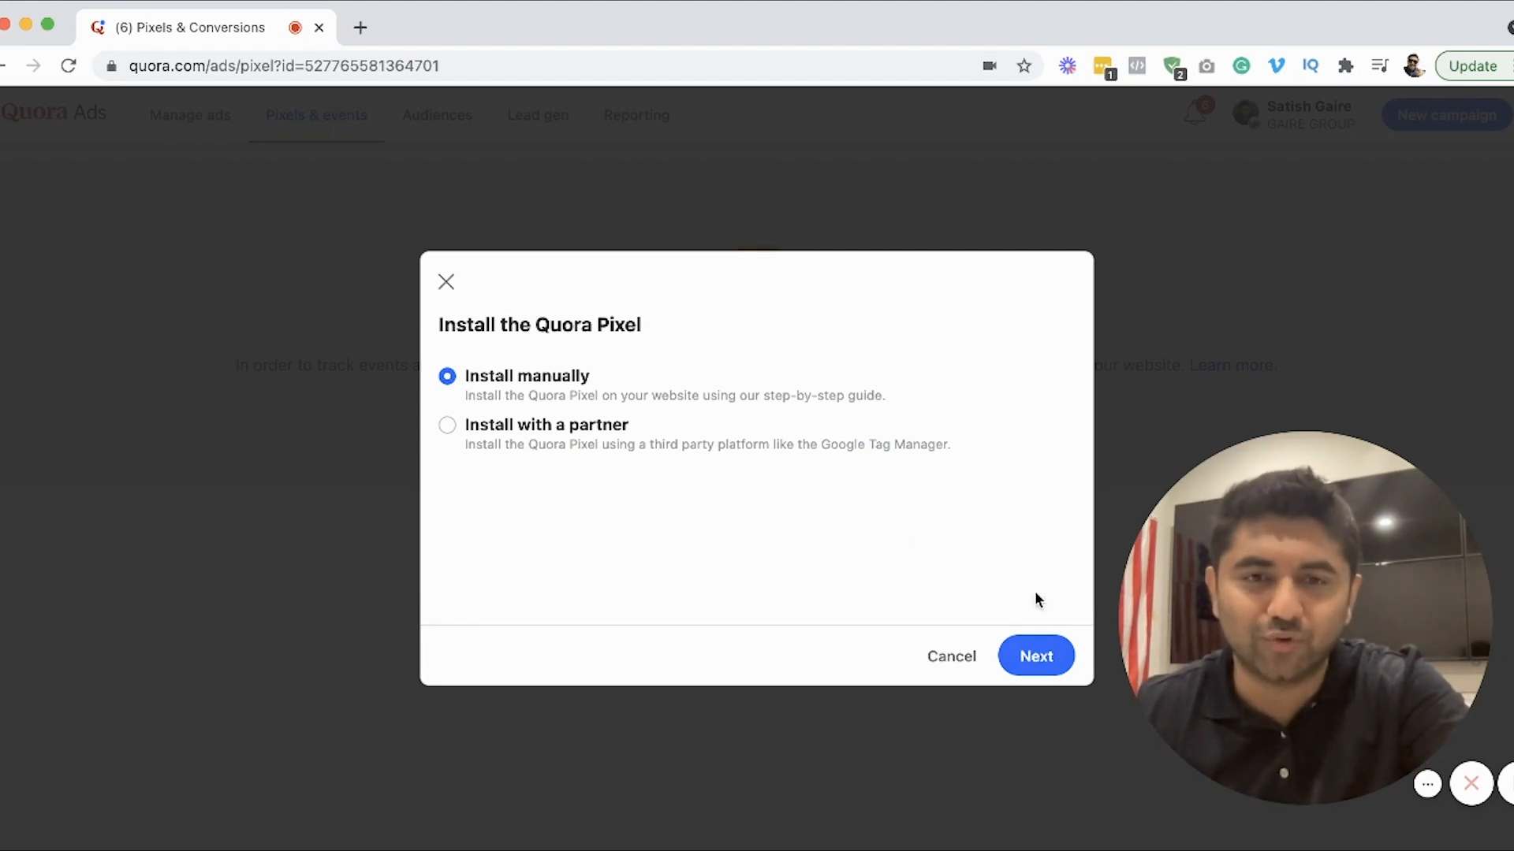
pyautogui.click(1045, 666)
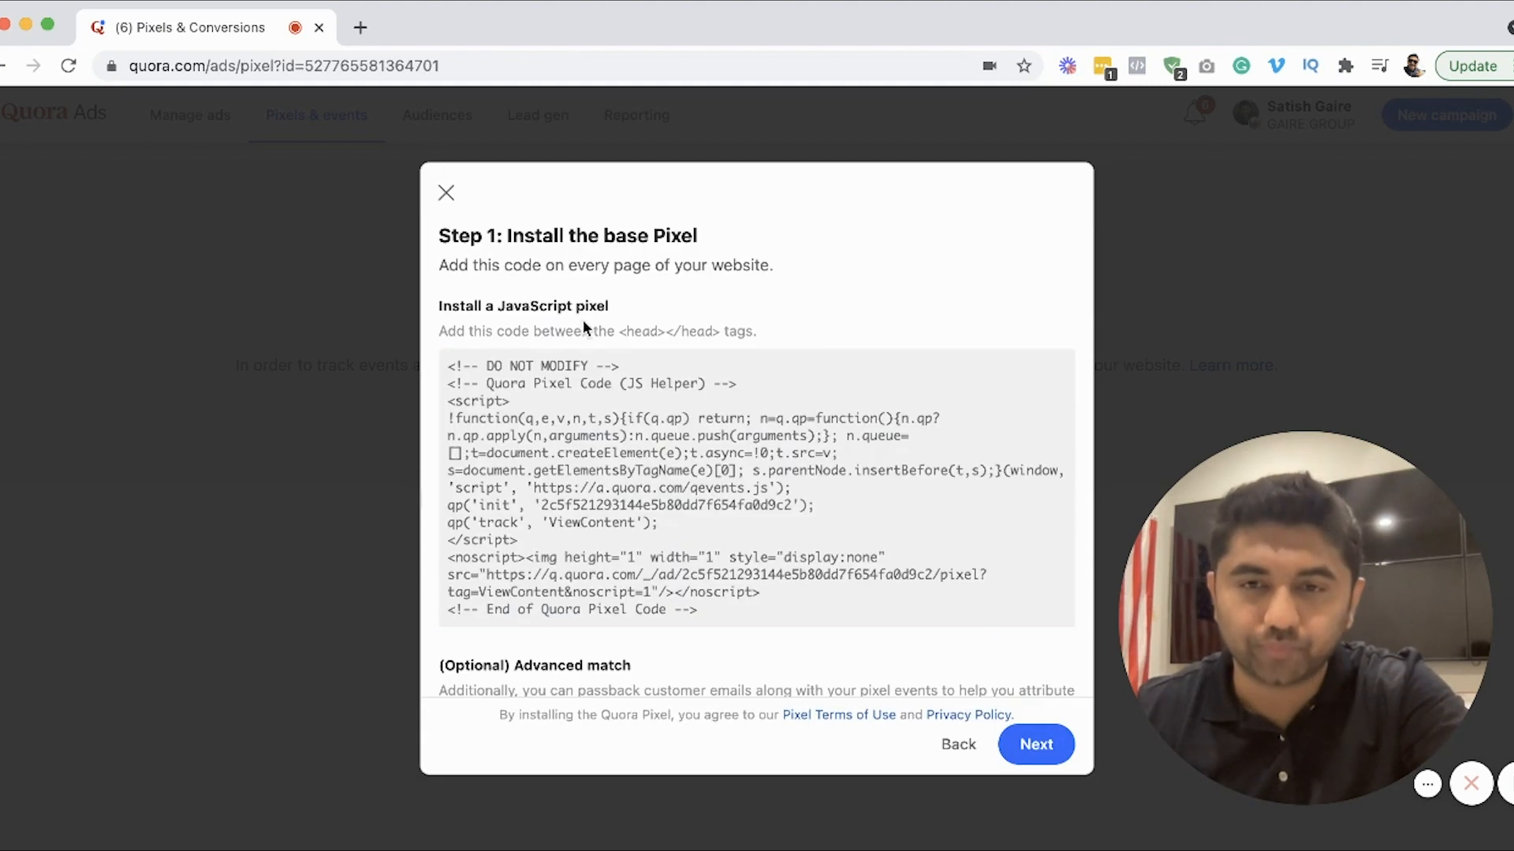
pyautogui.moveTo(582, 409)
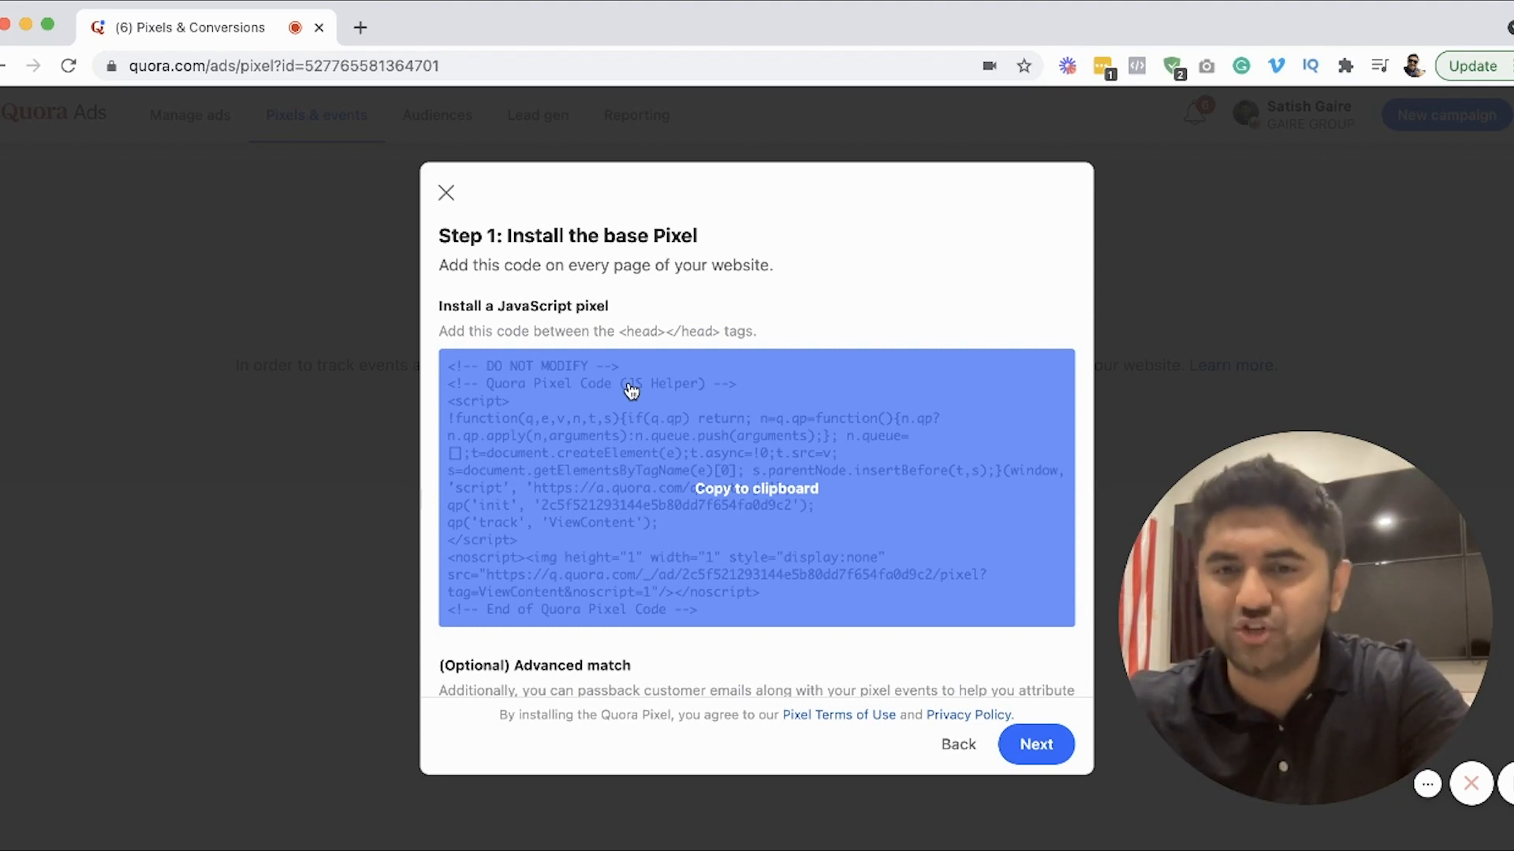
# Review the tracking code for the Generic event and finish the pixel setup
pyautogui.click(1034, 746)
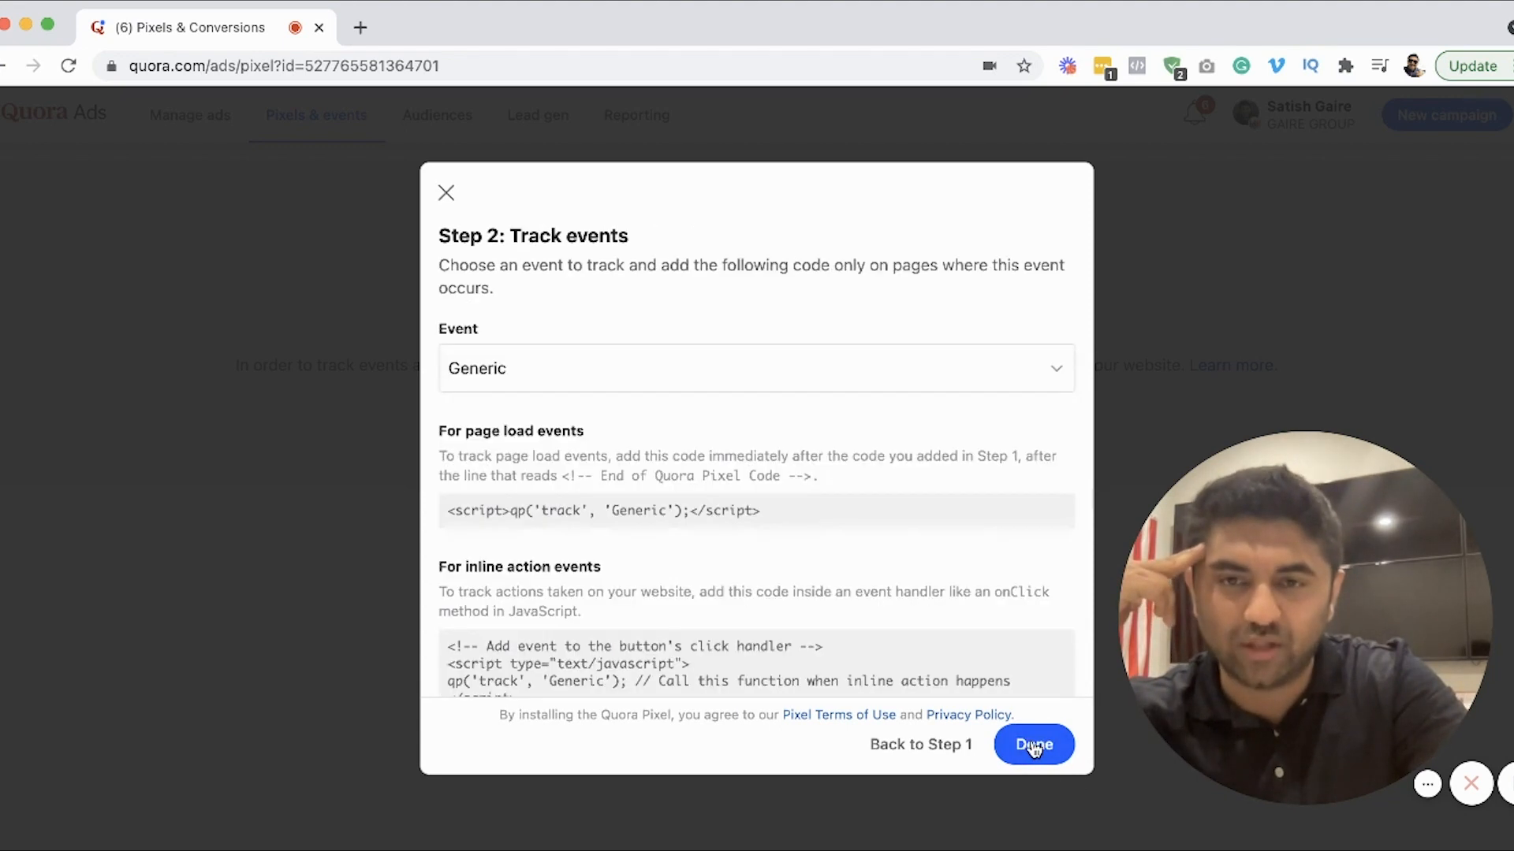
pyautogui.scroll(-2, 828, 554)
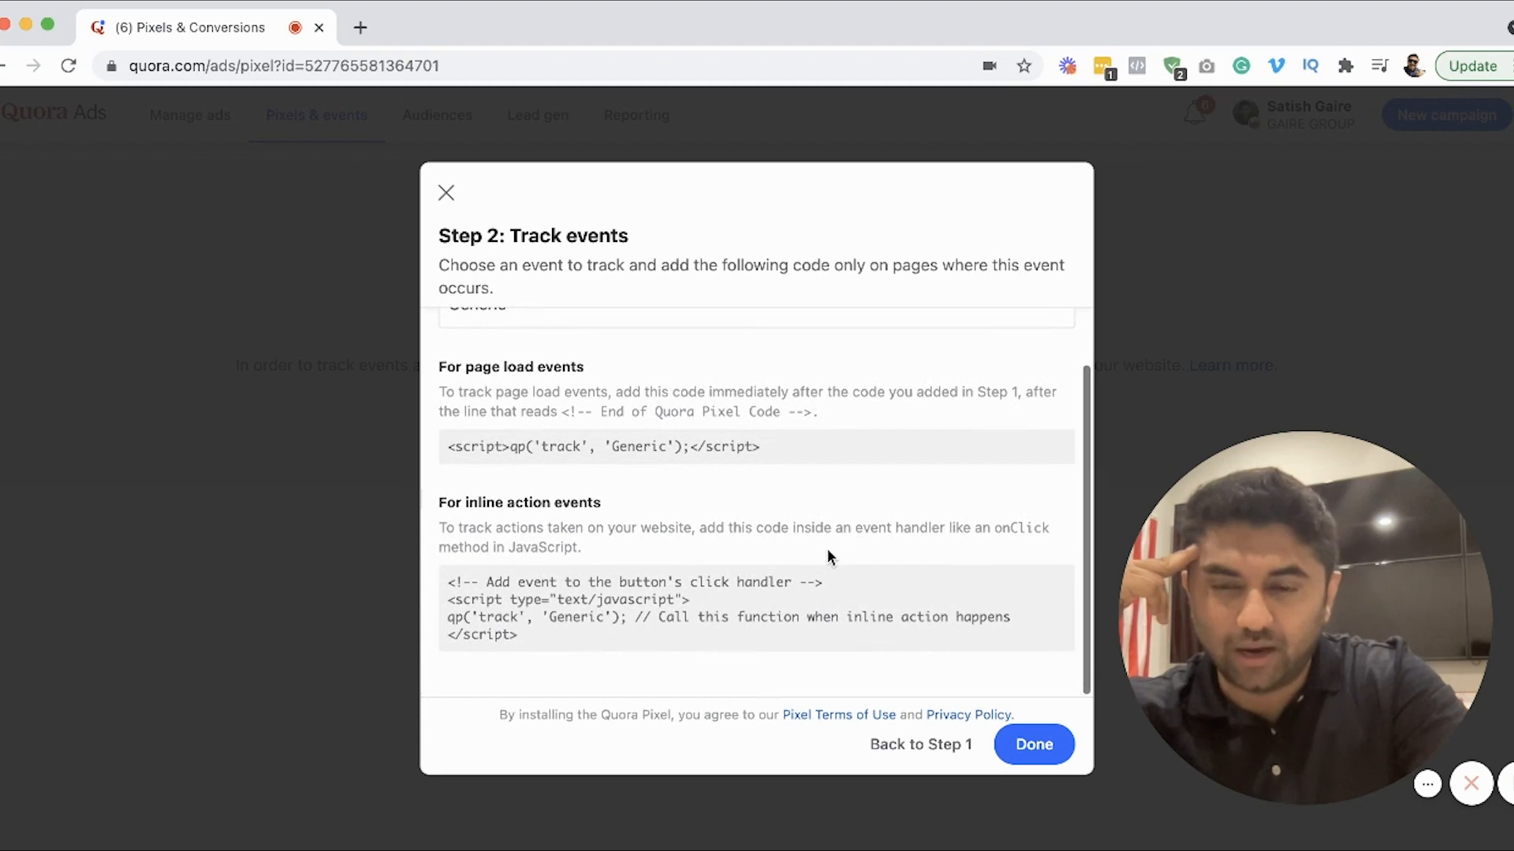
pyautogui.moveTo(807, 439)
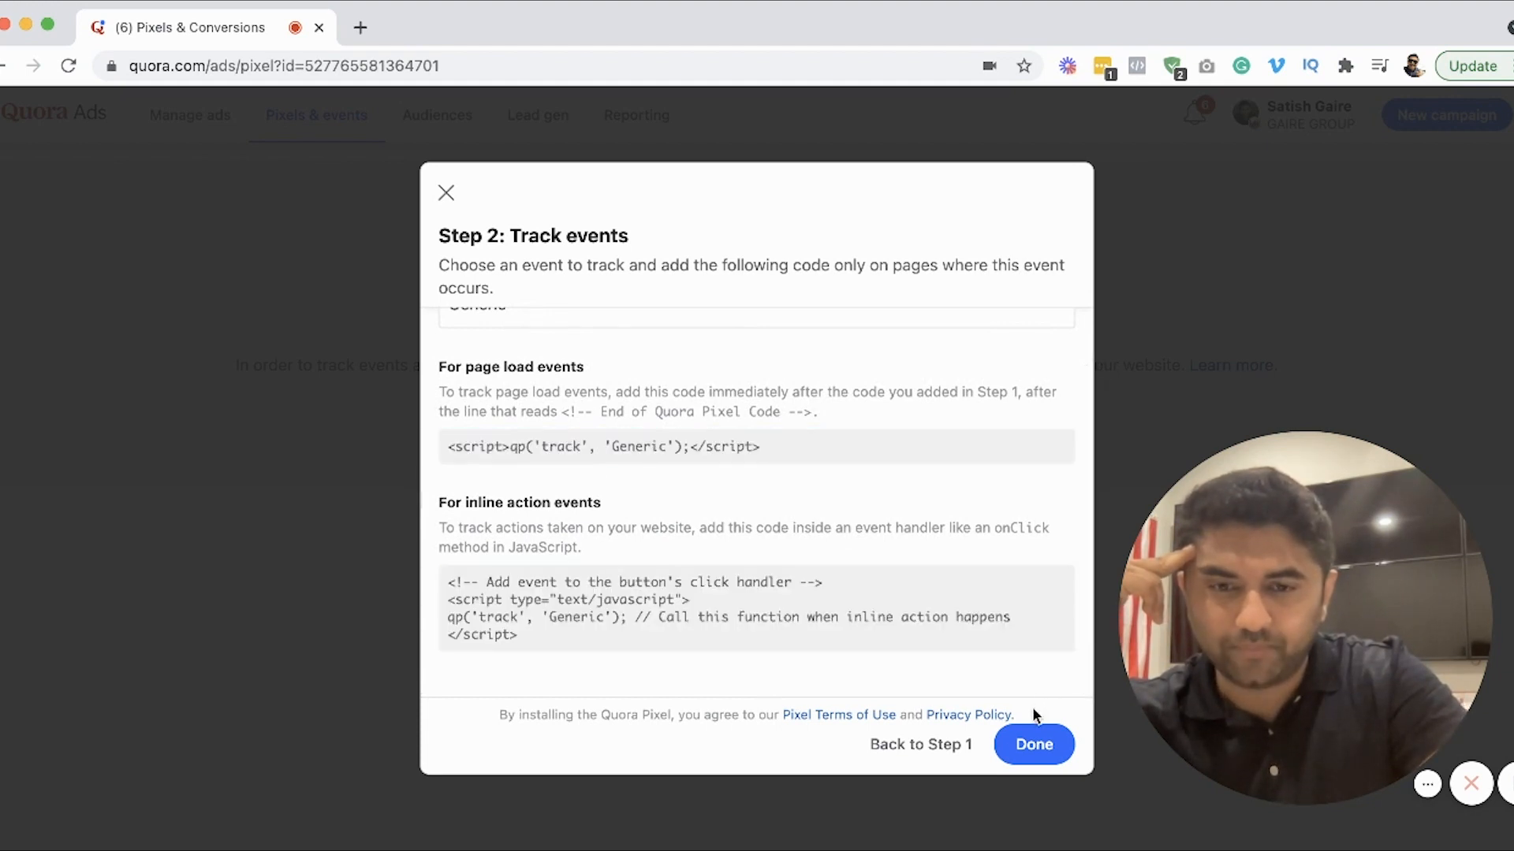
pyautogui.click(1020, 744)
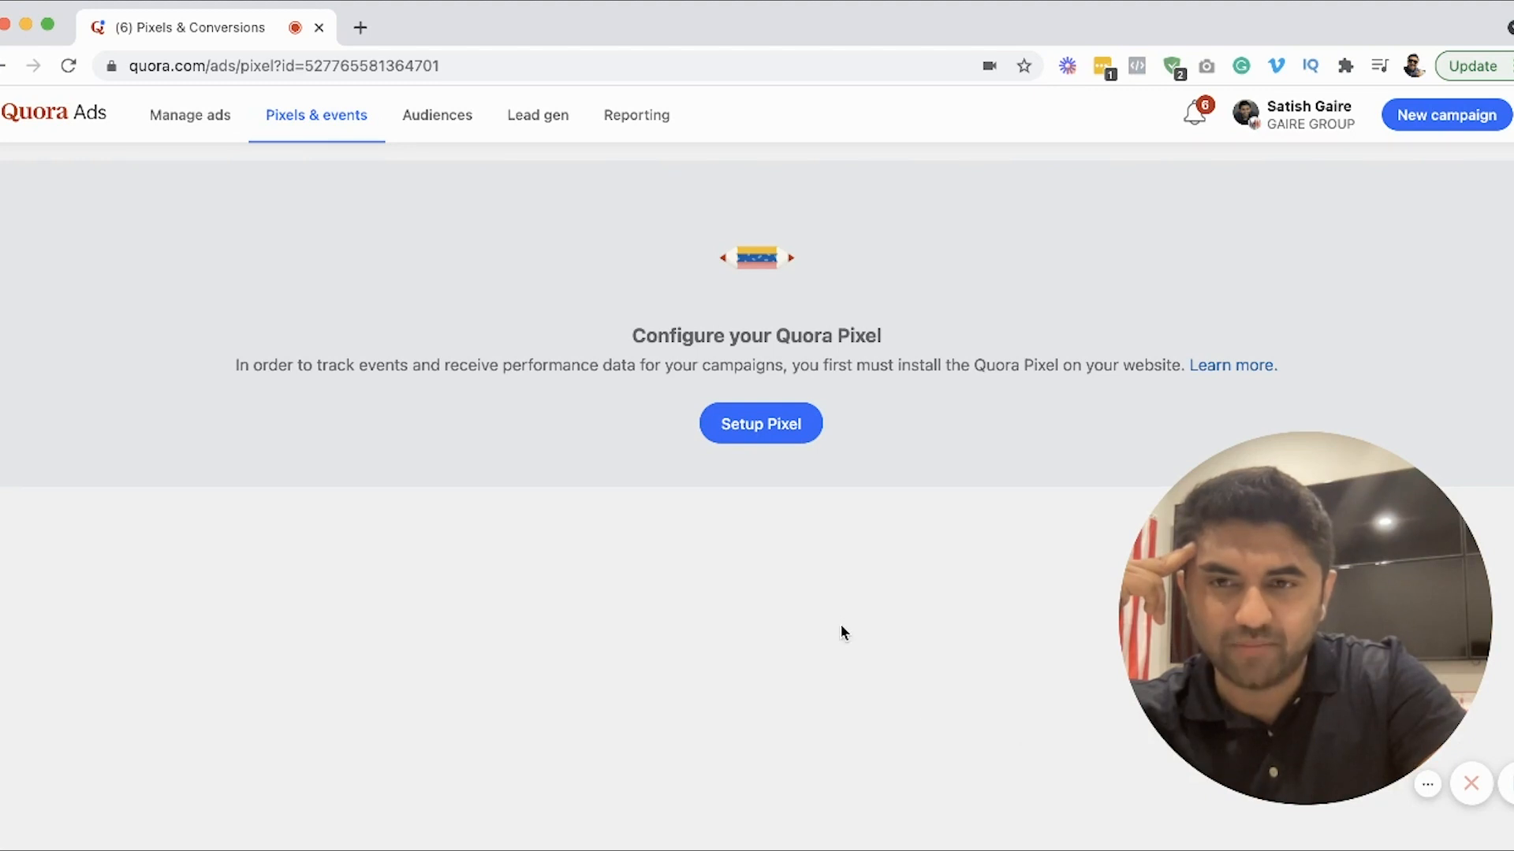
# Start a new campaign from the ads manager and name it demoAd1
pyautogui.click(202, 120)
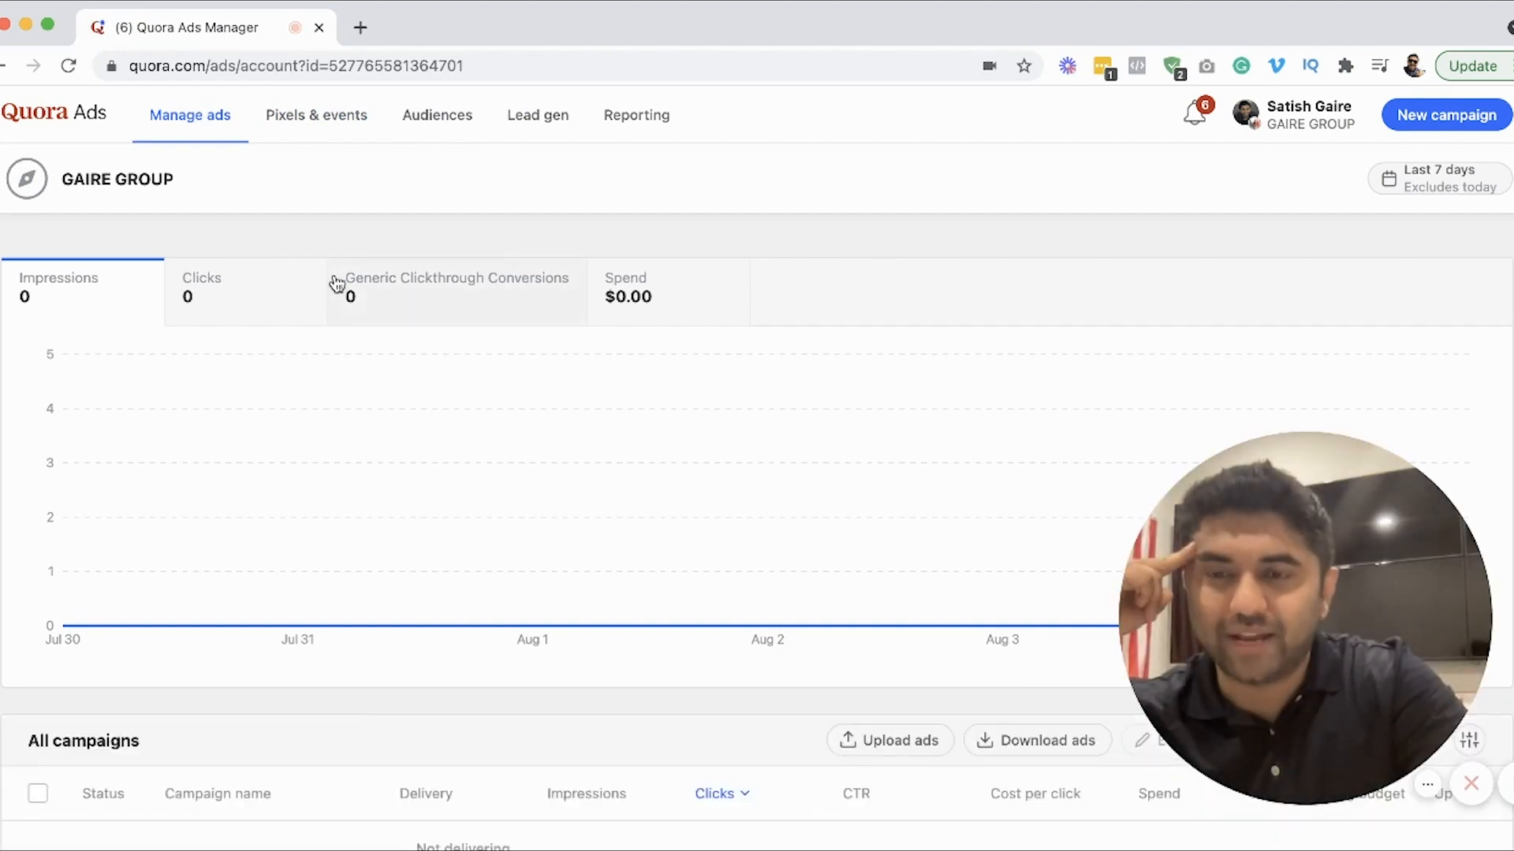
pyautogui.click(1465, 118)
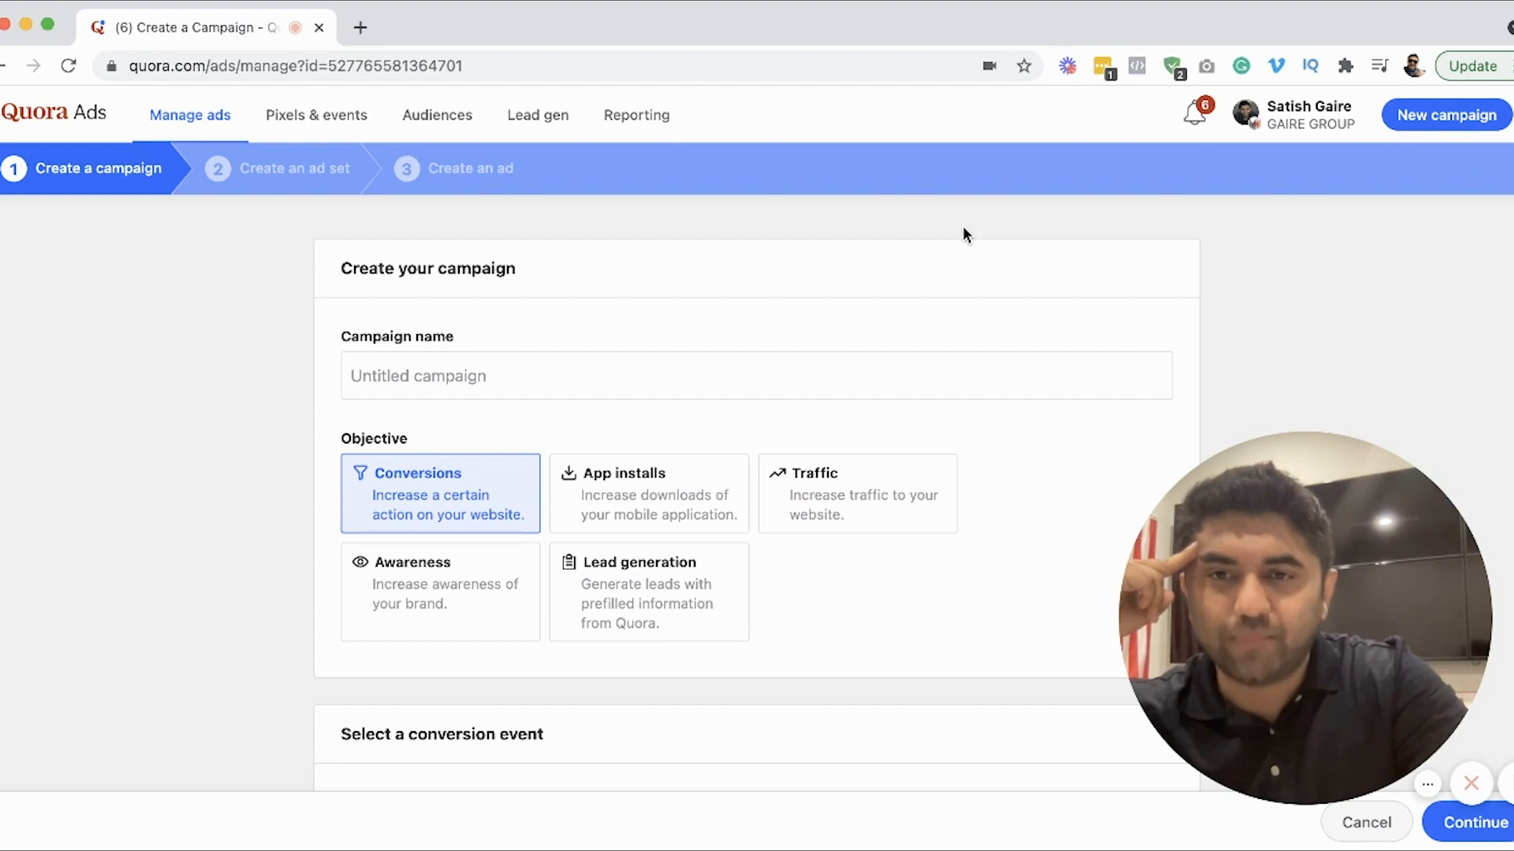
pyautogui.click(639, 372)
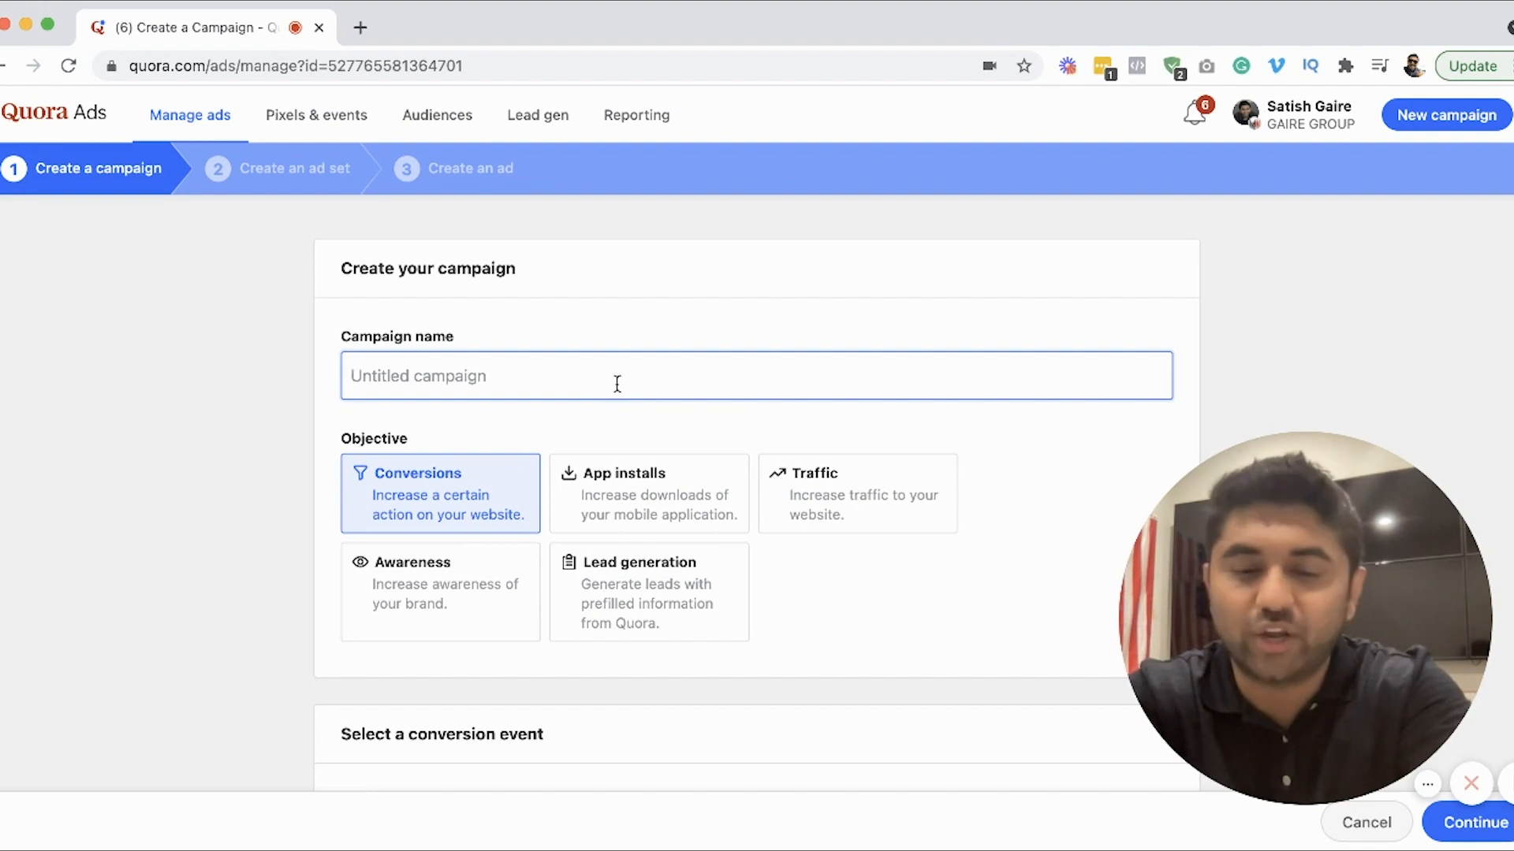
pyautogui.write('demo1')
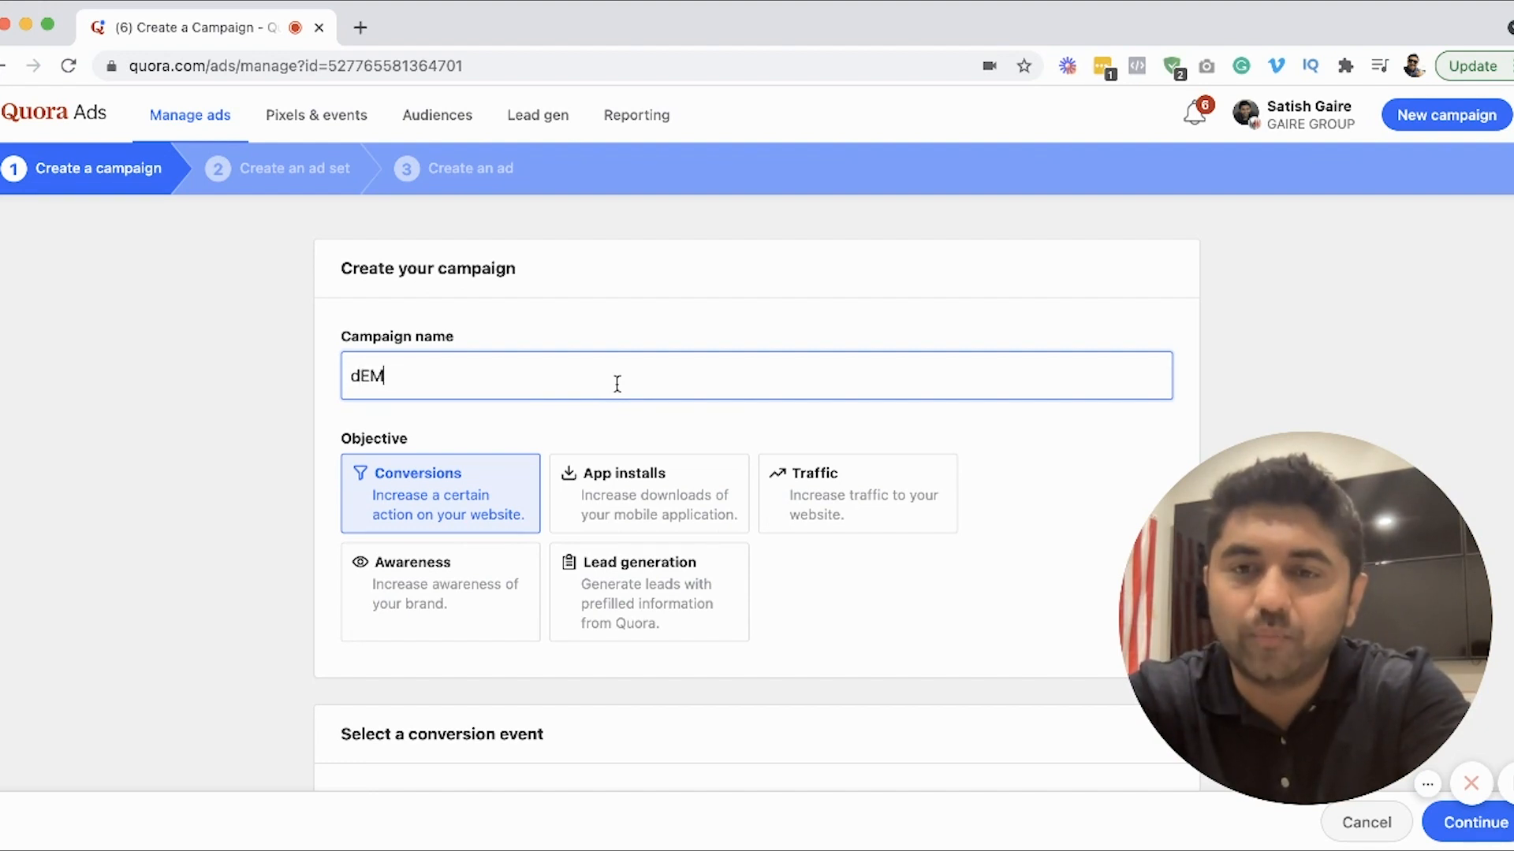
pyautogui.press('Left')
pyautogui.write('Ad')
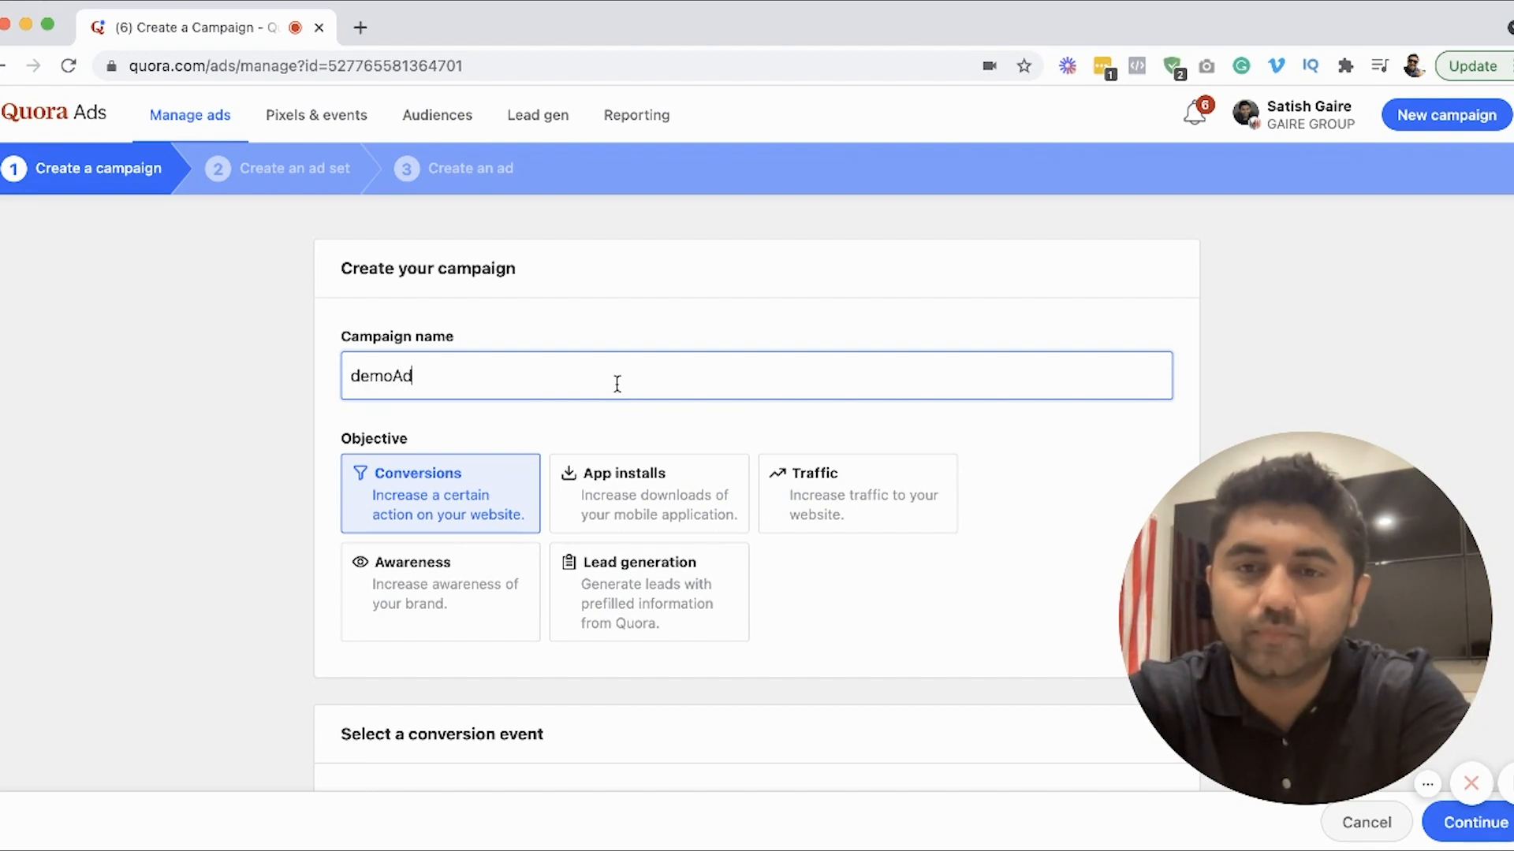
# Try the App installs, Traffic, Awareness and Lead generation objectives for the campaign and return to Conversions
pyautogui.scroll(-3, 41, 429)
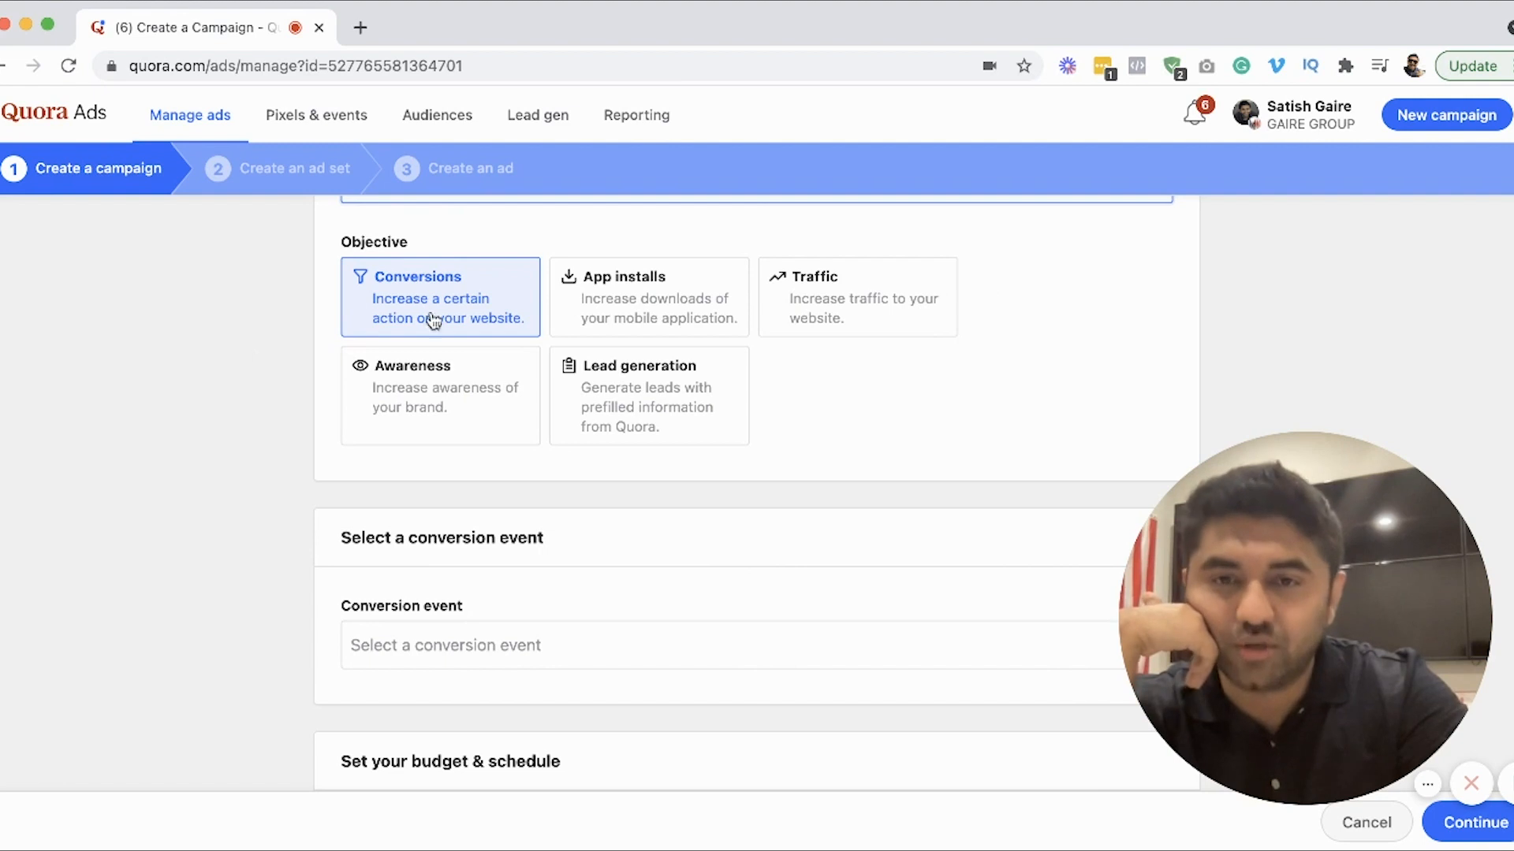
pyautogui.click(585, 292)
pyautogui.click(866, 296)
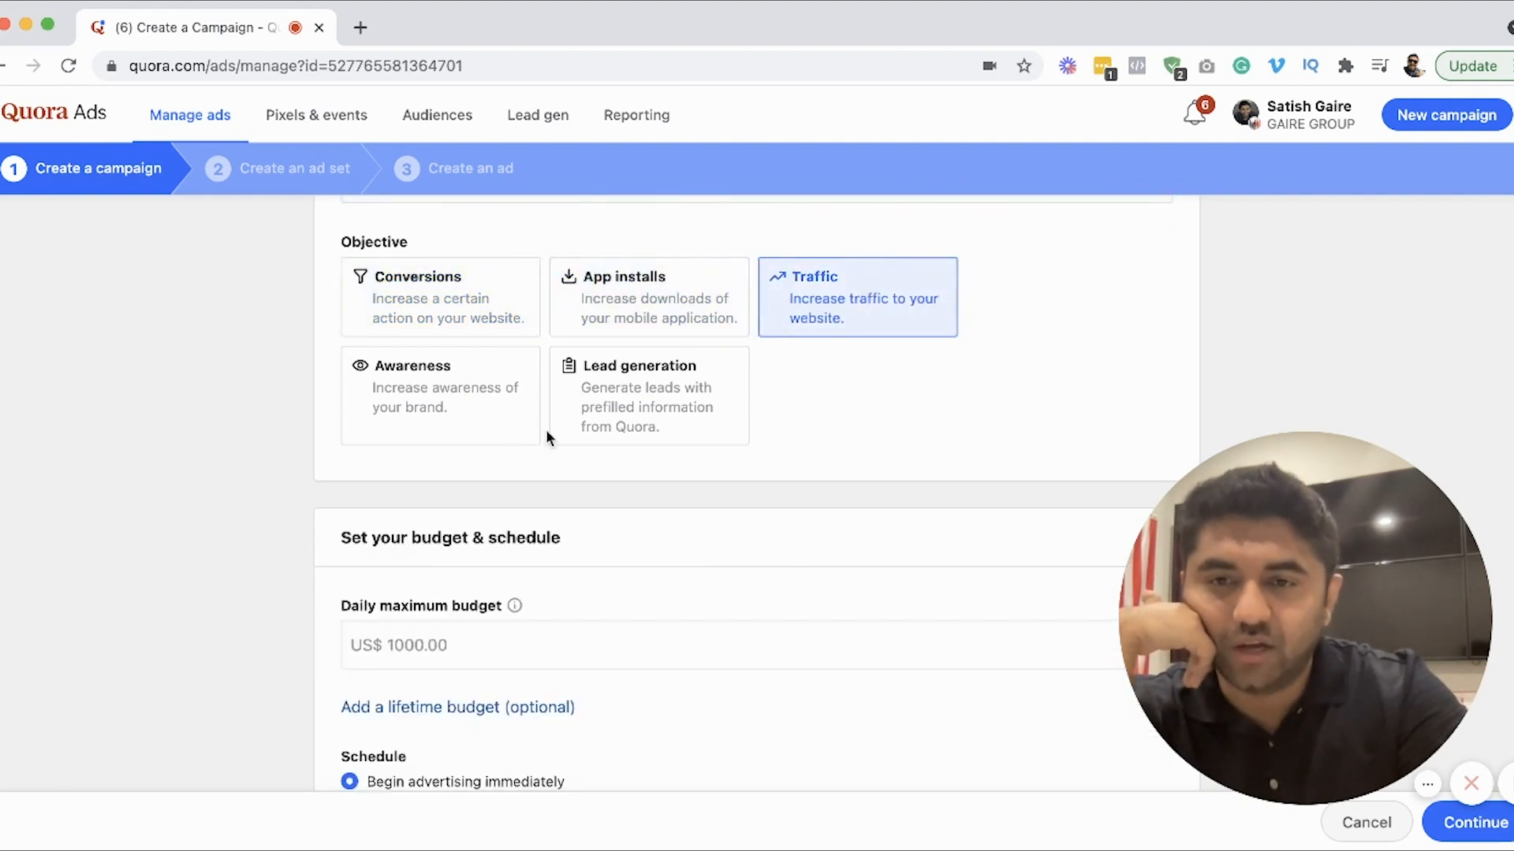
pyautogui.click(483, 418)
pyautogui.click(612, 420)
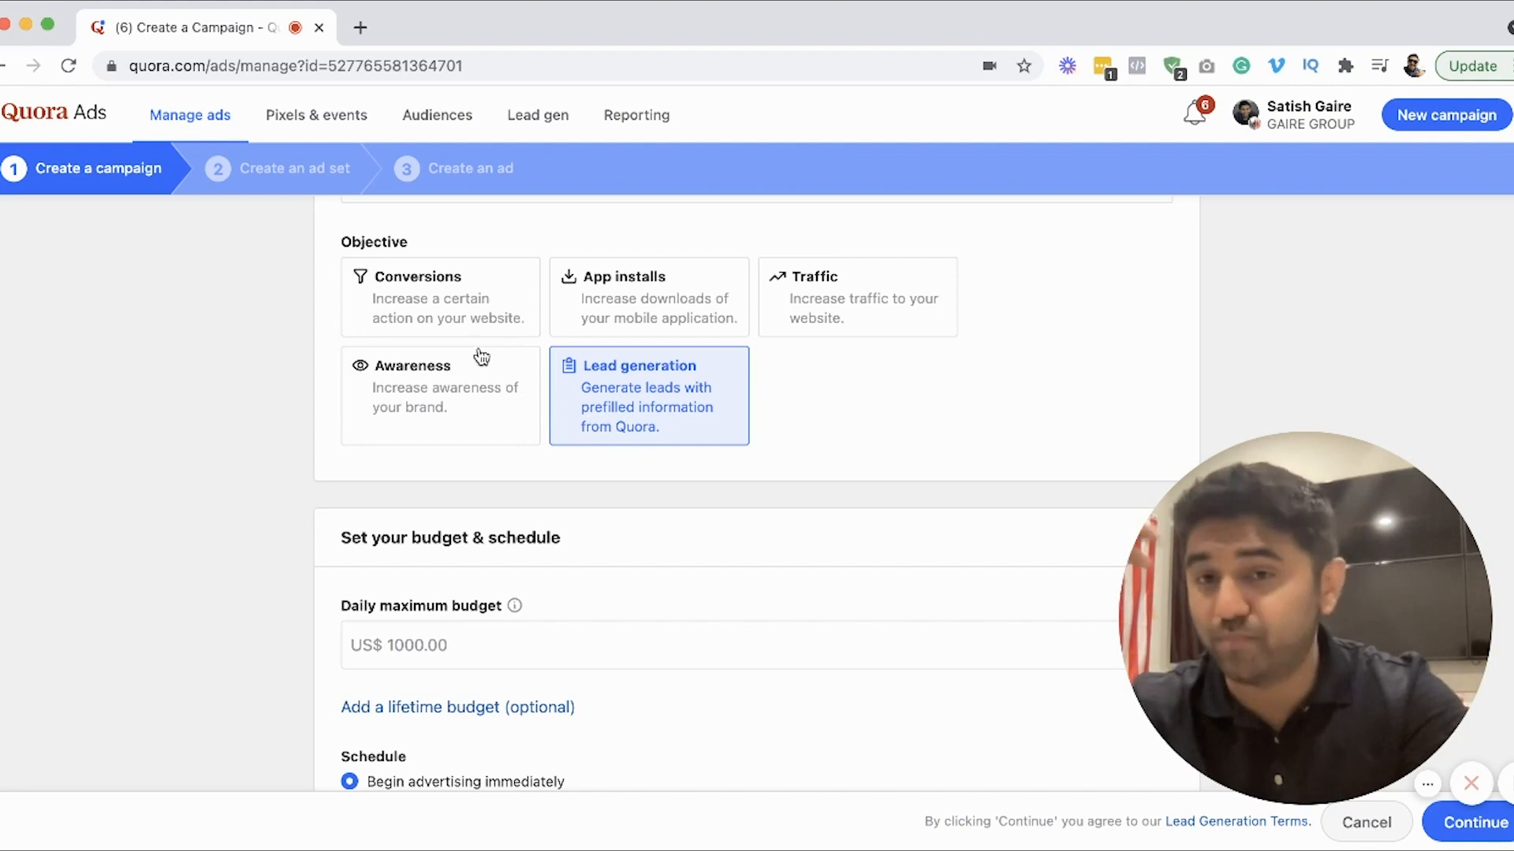
pyautogui.click(476, 316)
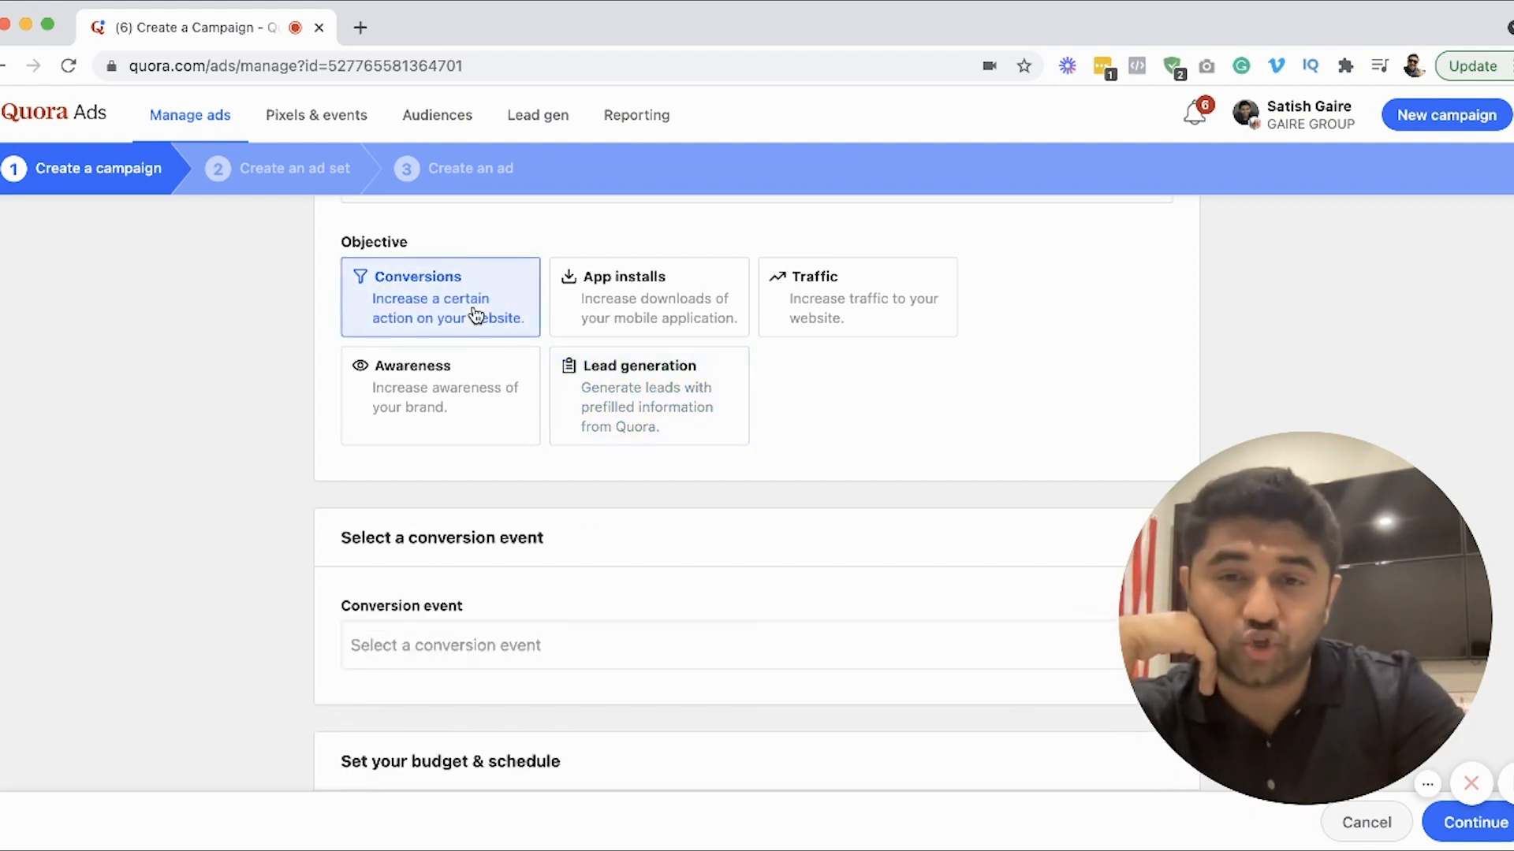
pyautogui.click(598, 303)
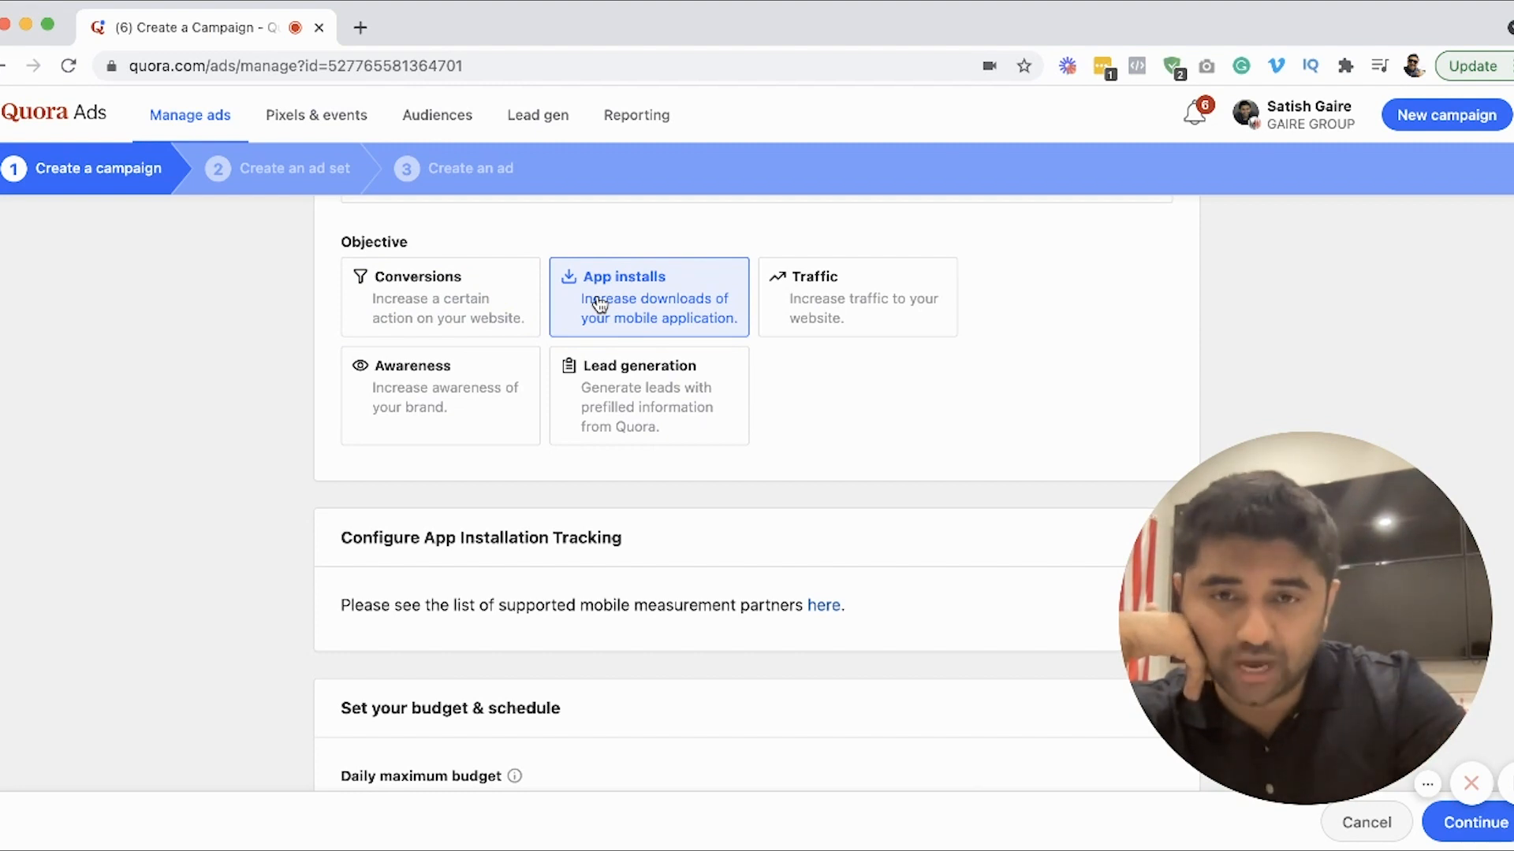
pyautogui.click(816, 282)
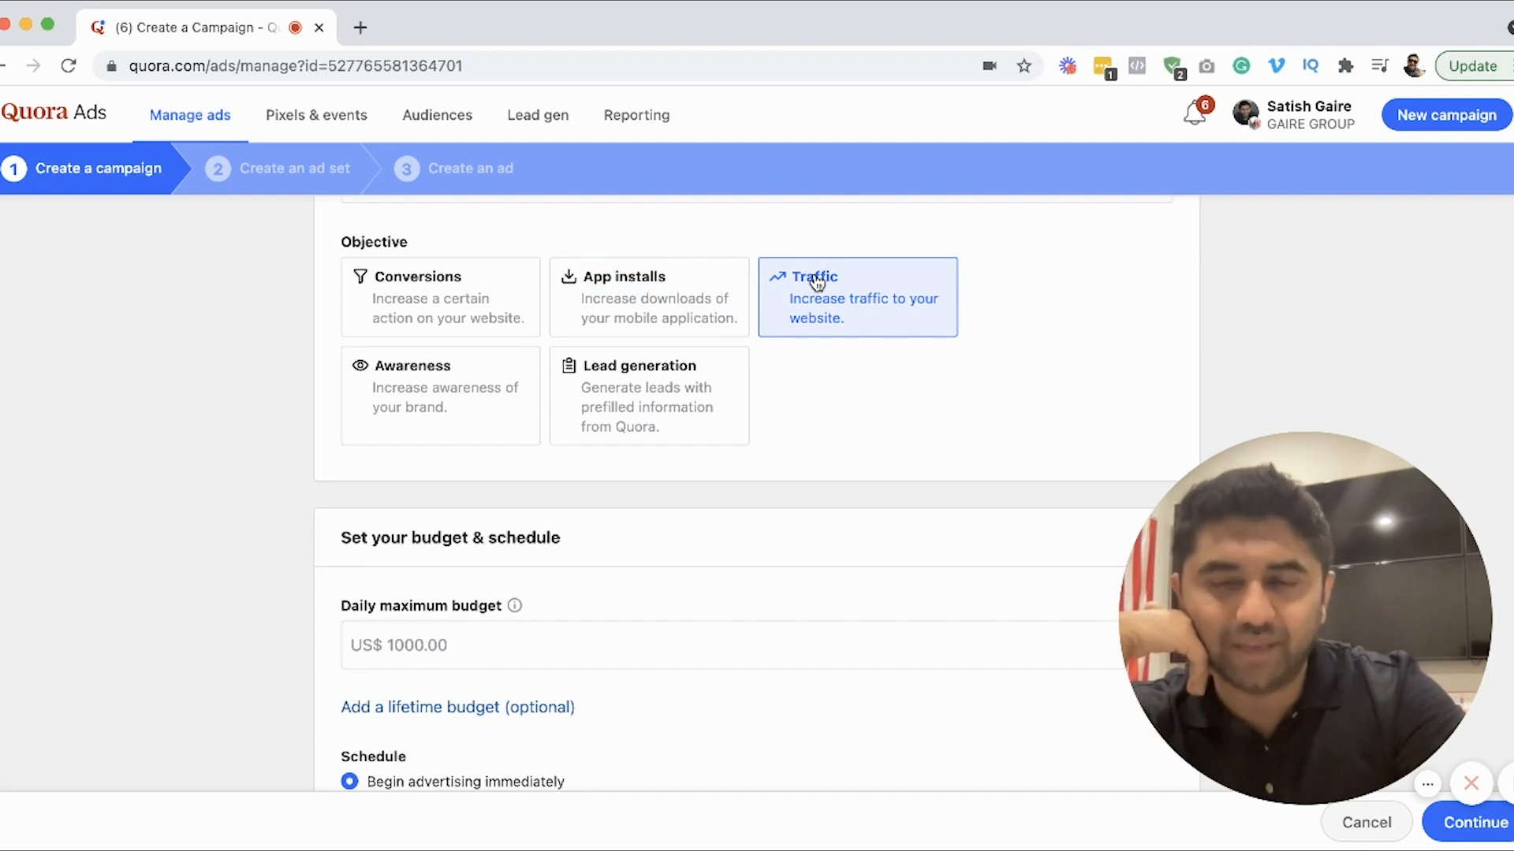
pyautogui.click(430, 311)
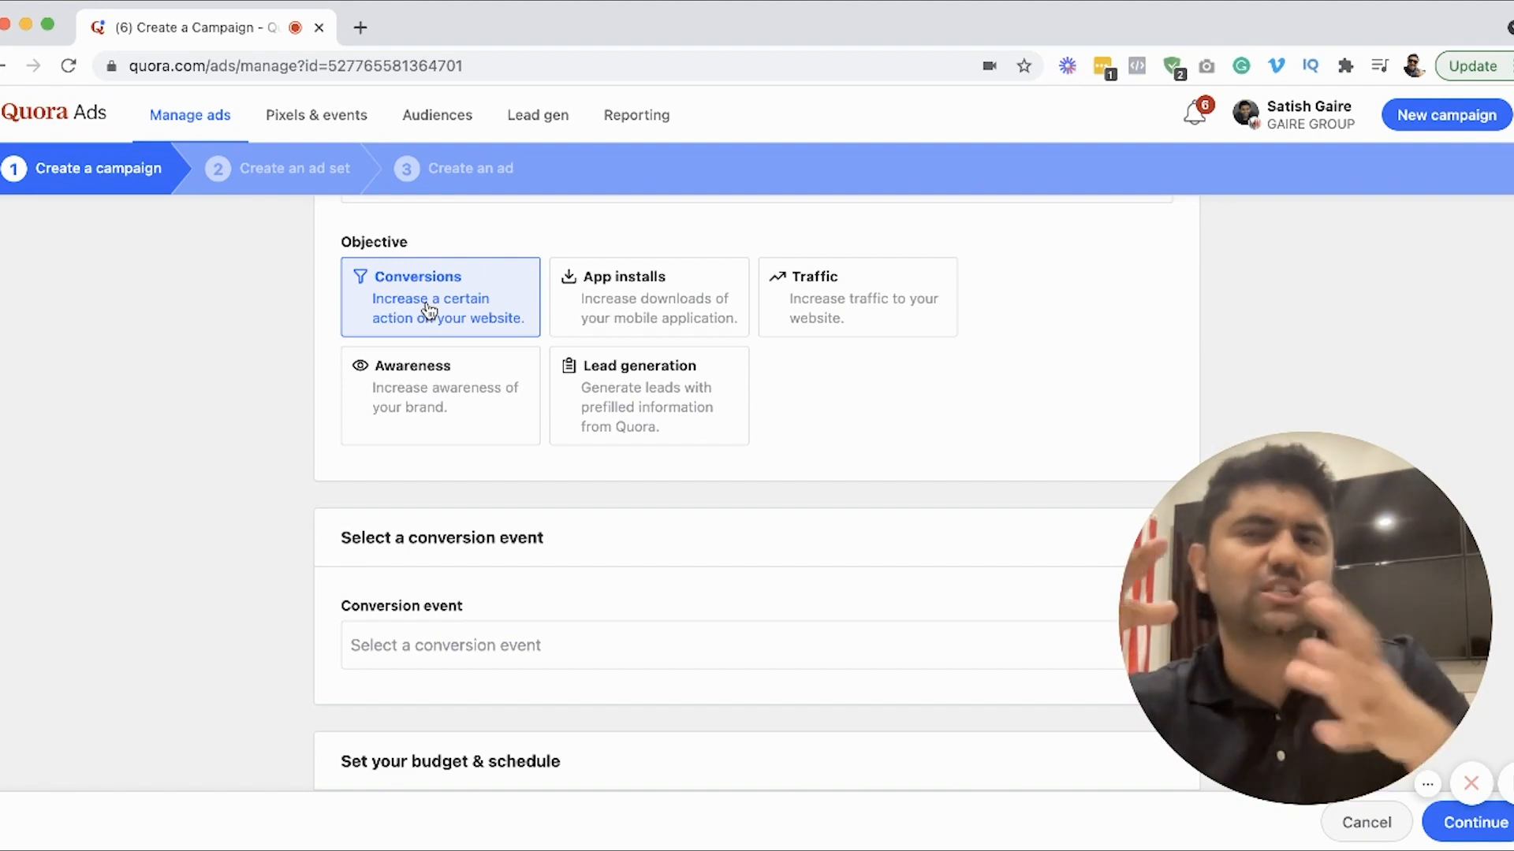
pyautogui.click(820, 311)
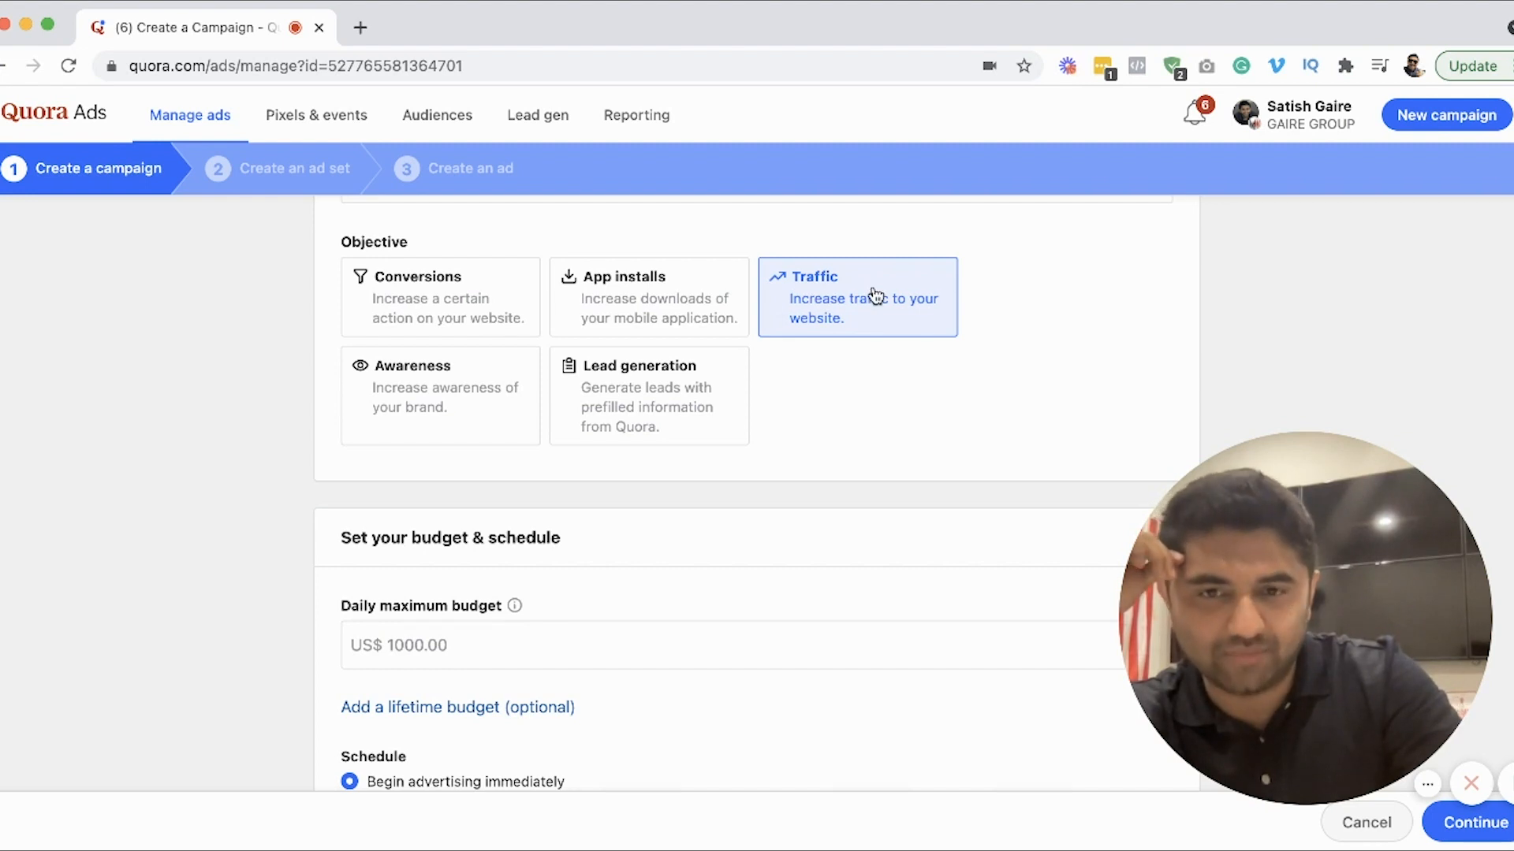
pyautogui.click(687, 421)
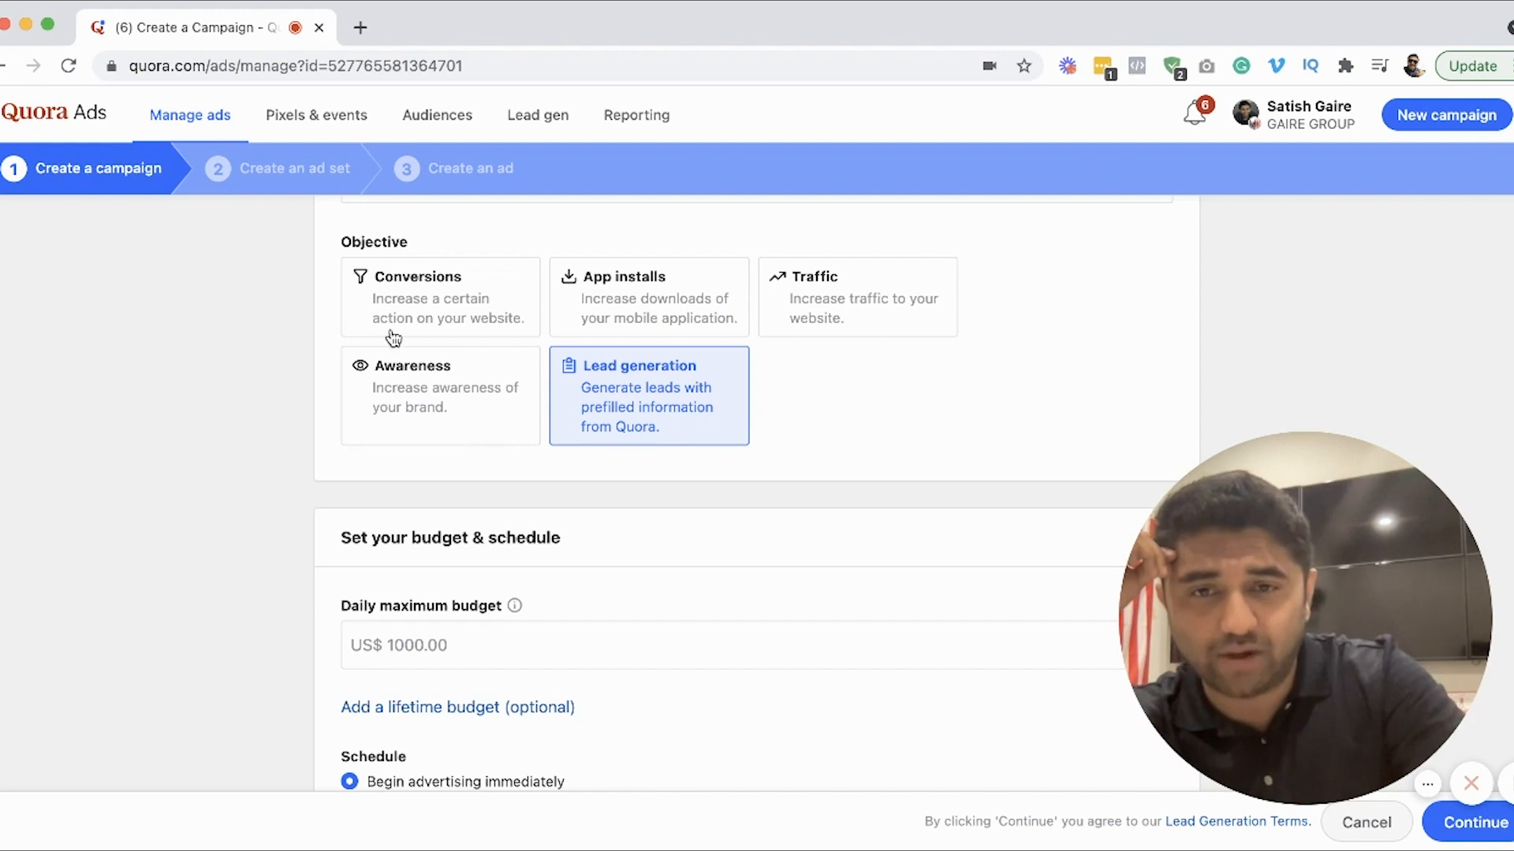
pyautogui.click(455, 317)
# Choose Purchase as the campaign's conversion event
pyautogui.scroll(-5, 455, 315)
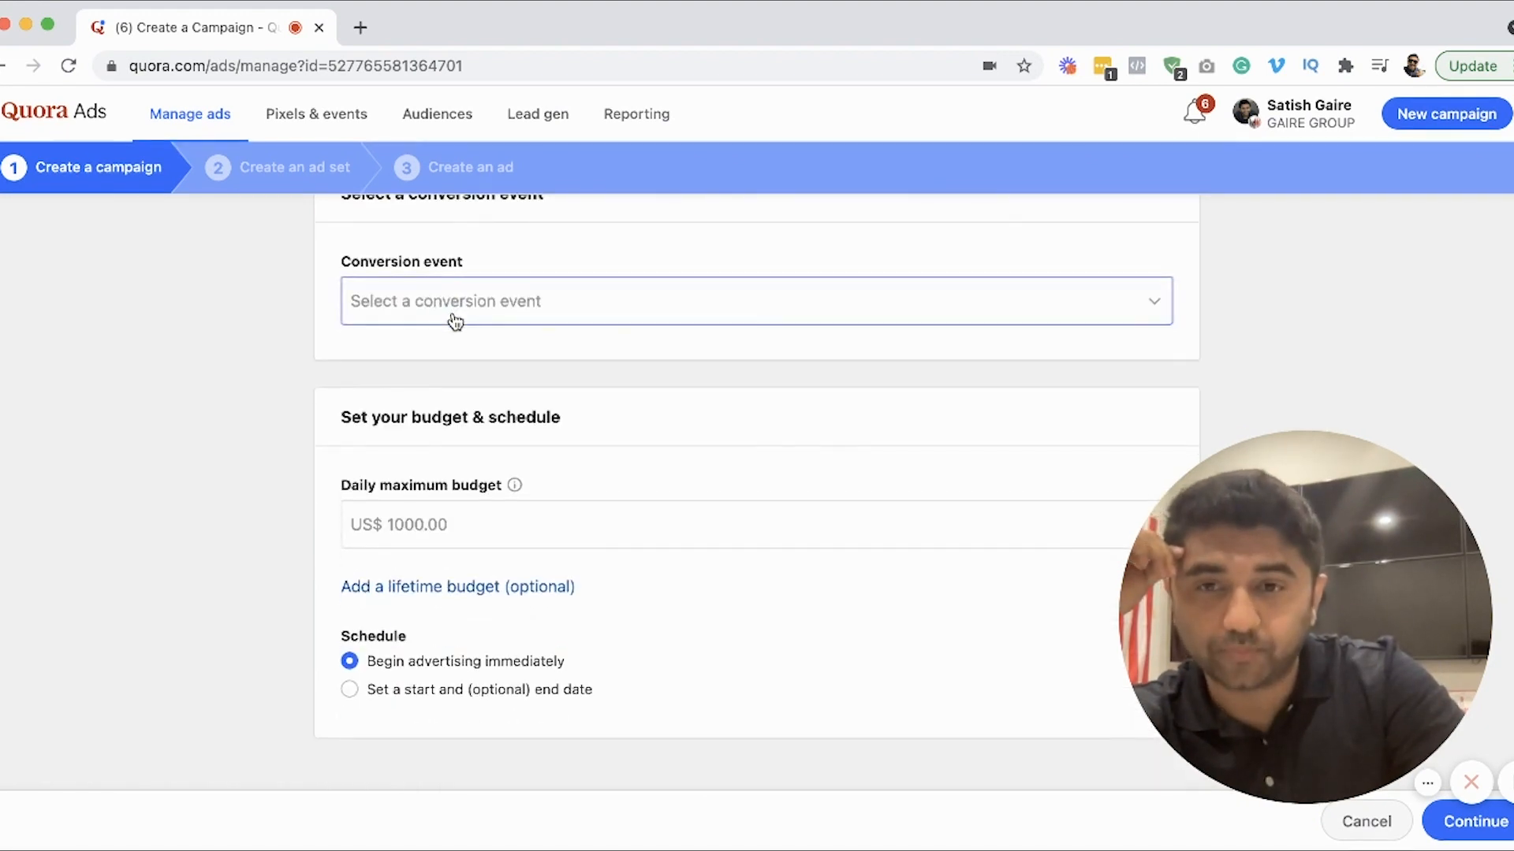
pyautogui.click(455, 315)
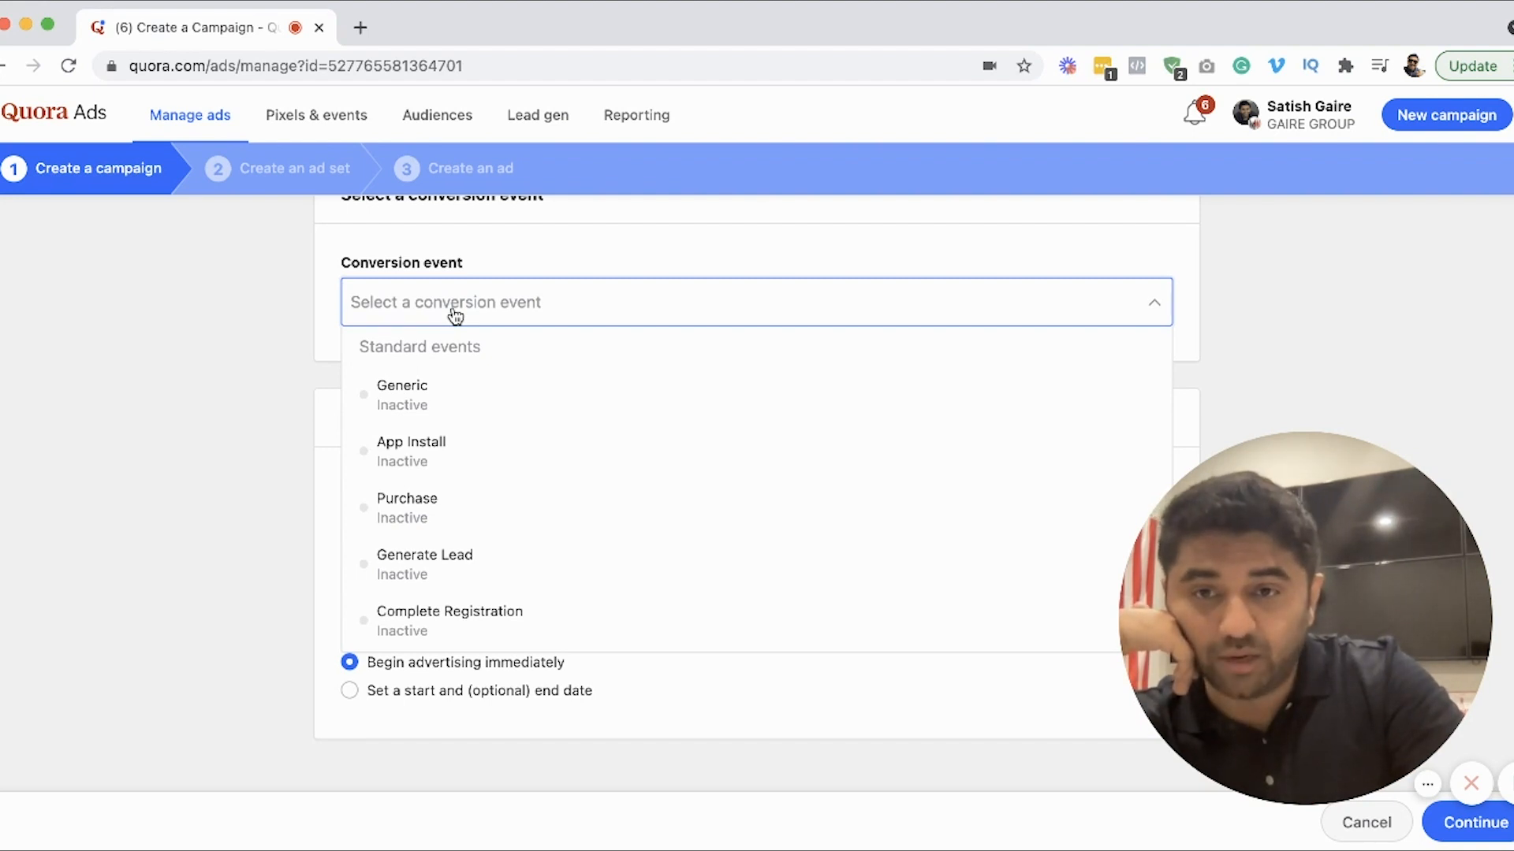
pyautogui.click(464, 513)
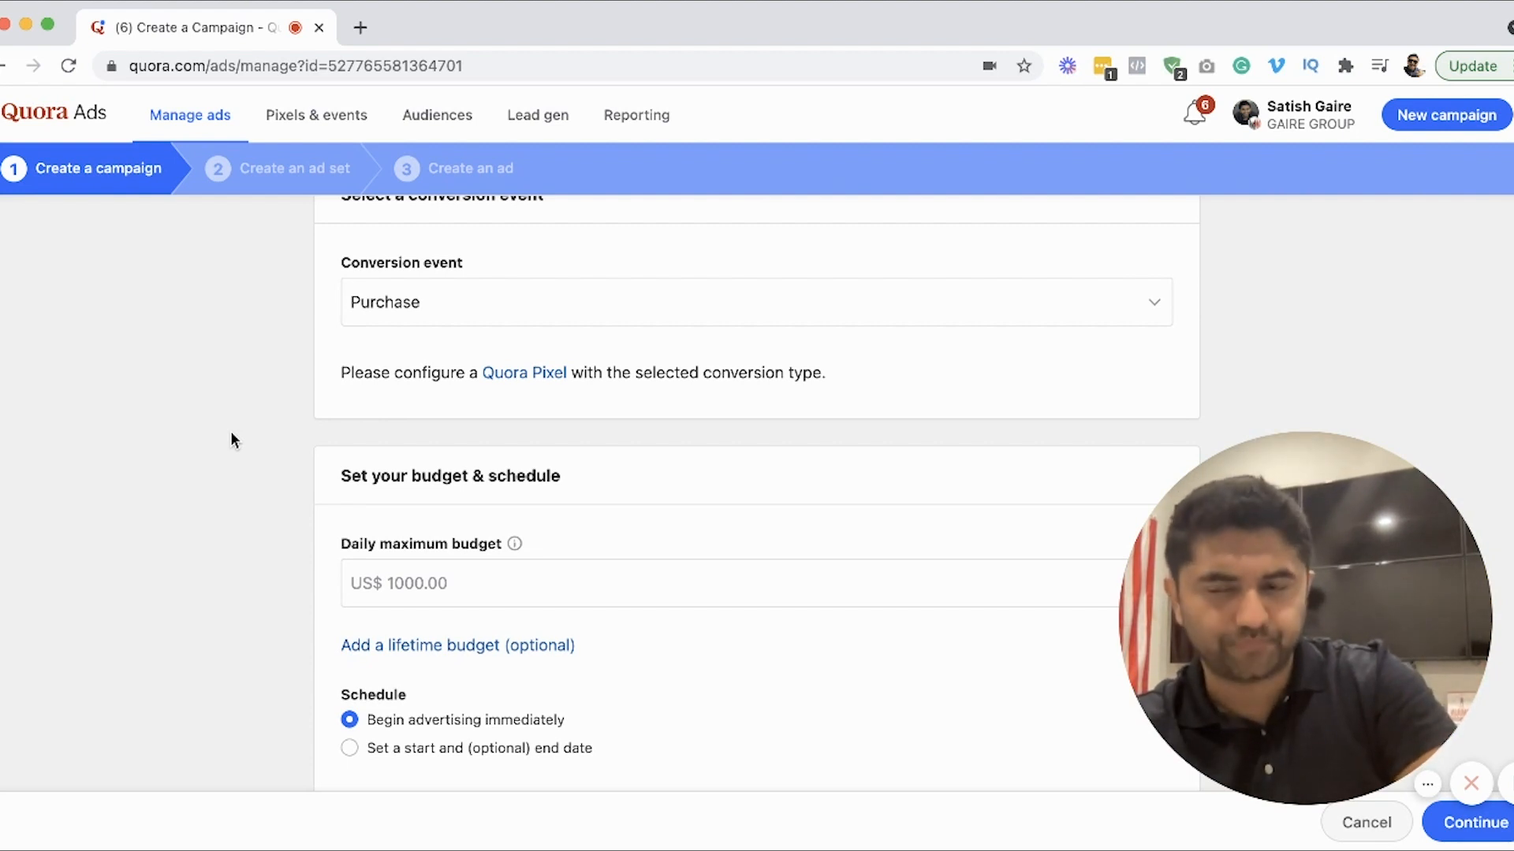
# Review the campaign settings and set the conversion event to Generate Lead
pyautogui.scroll(6, 232, 435)
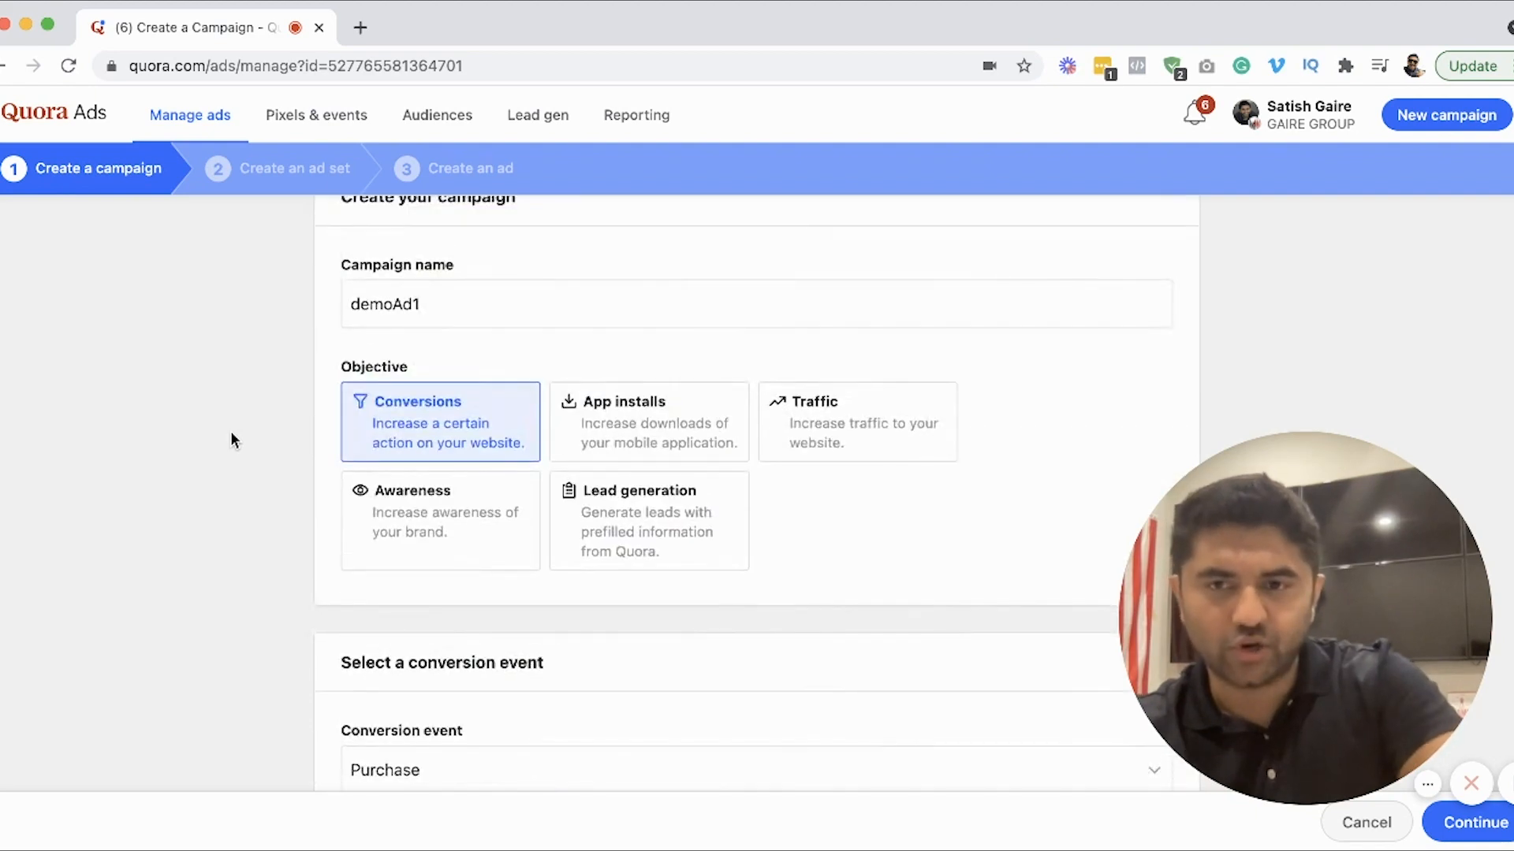
pyautogui.scroll(-7, 232, 436)
pyautogui.scroll(-1, 231, 435)
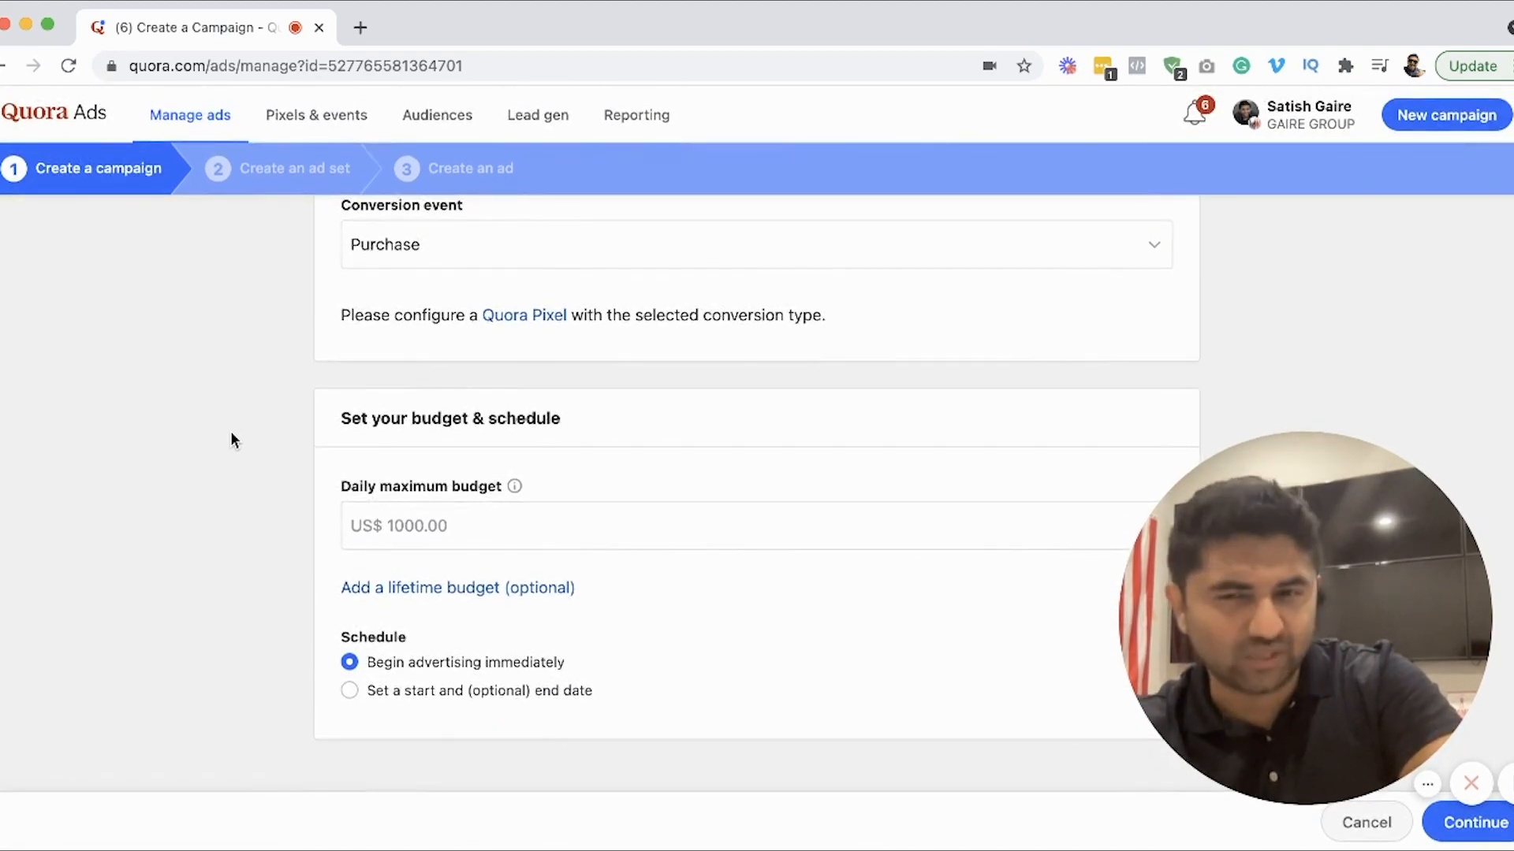
pyautogui.click(436, 245)
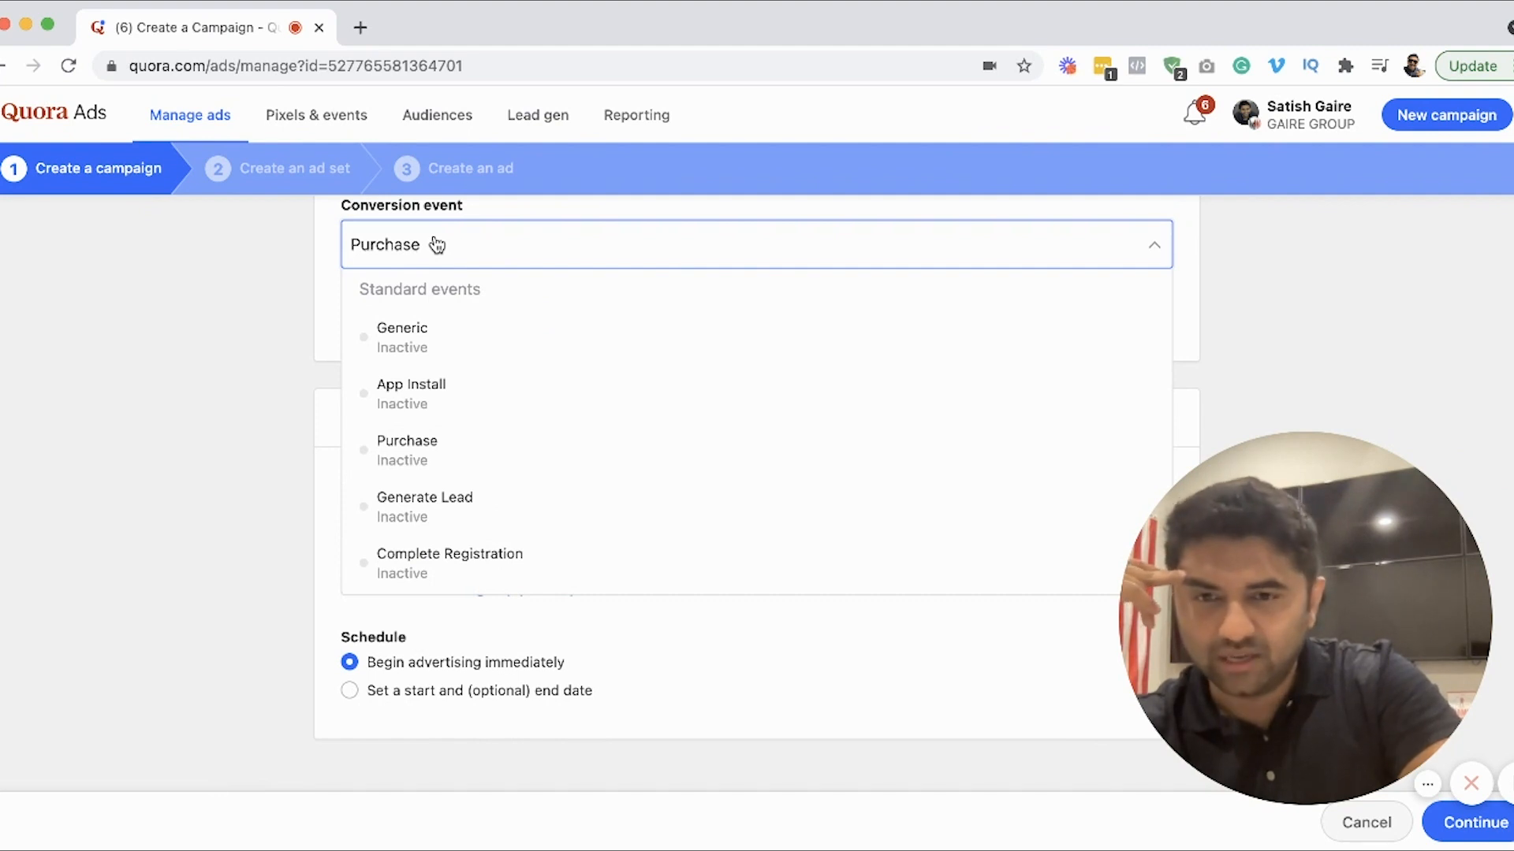
pyautogui.click(408, 514)
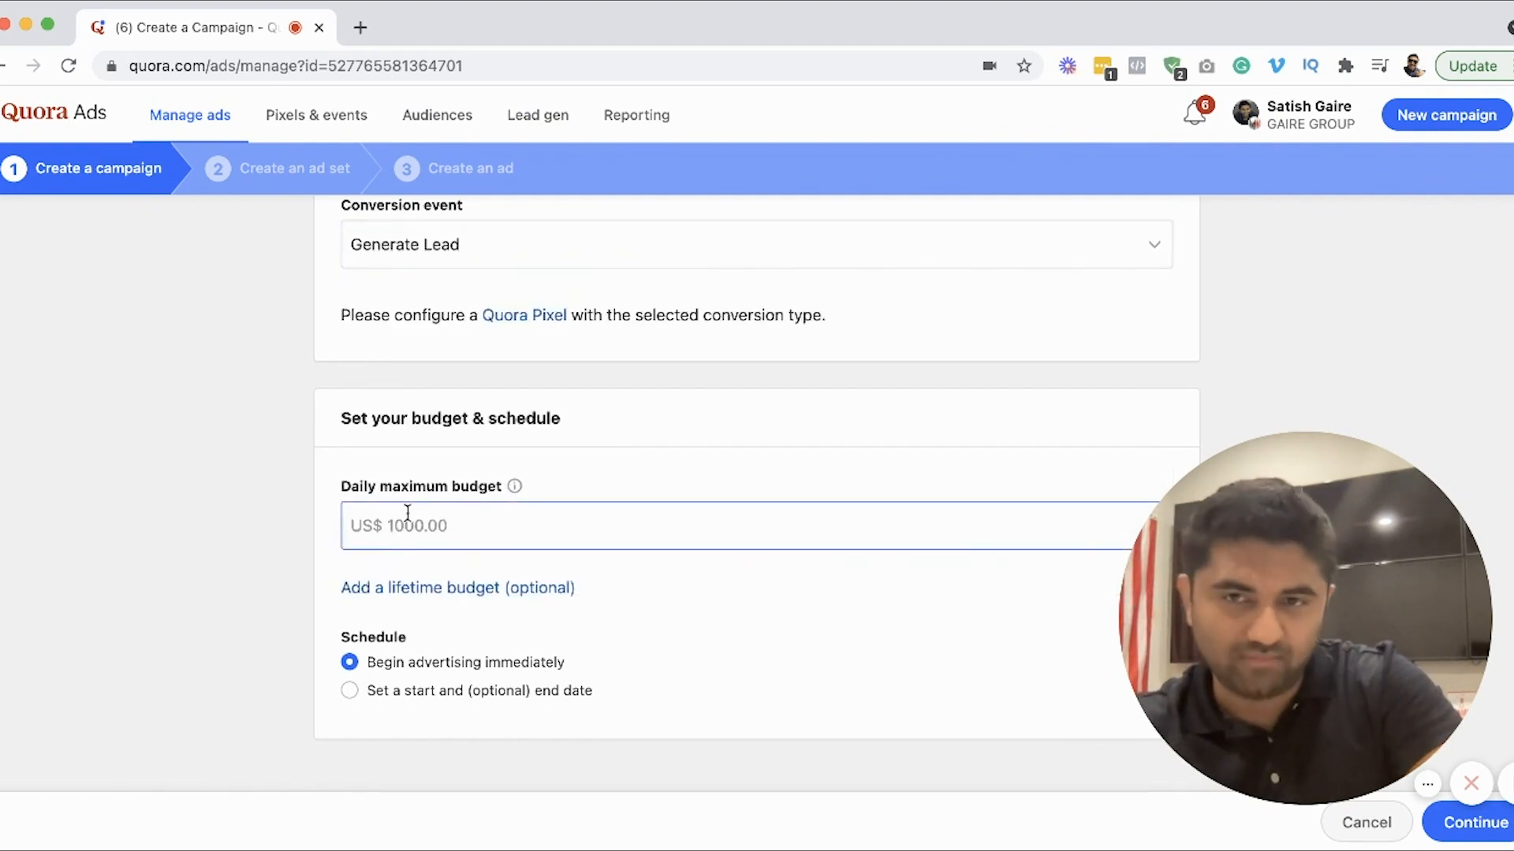
pyautogui.click(448, 268)
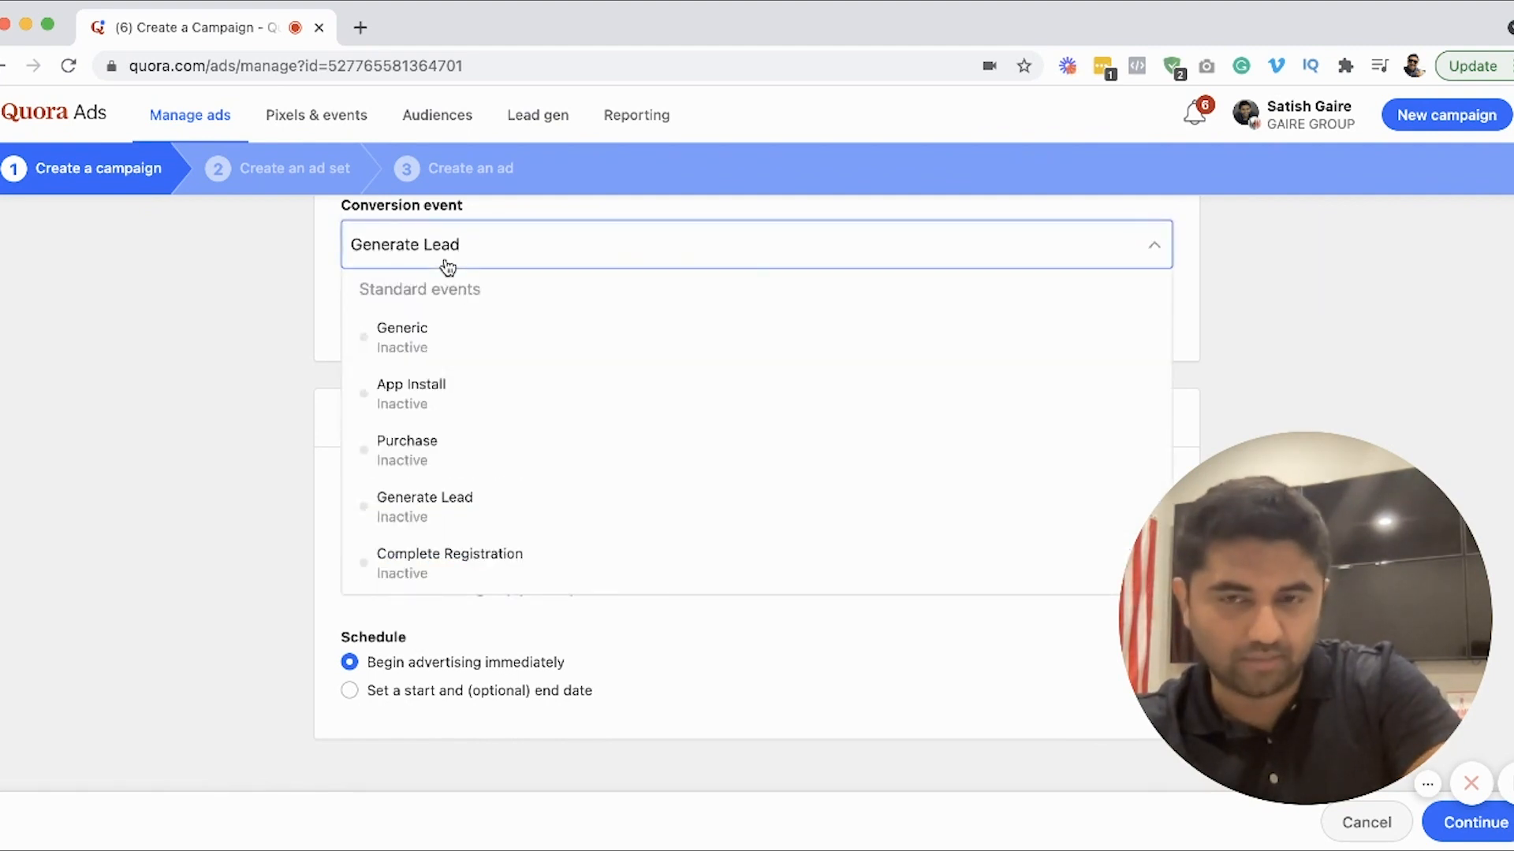
pyautogui.click(402, 505)
# Set the campaign's daily maximum budget to US$ 50
pyautogui.click(365, 523)
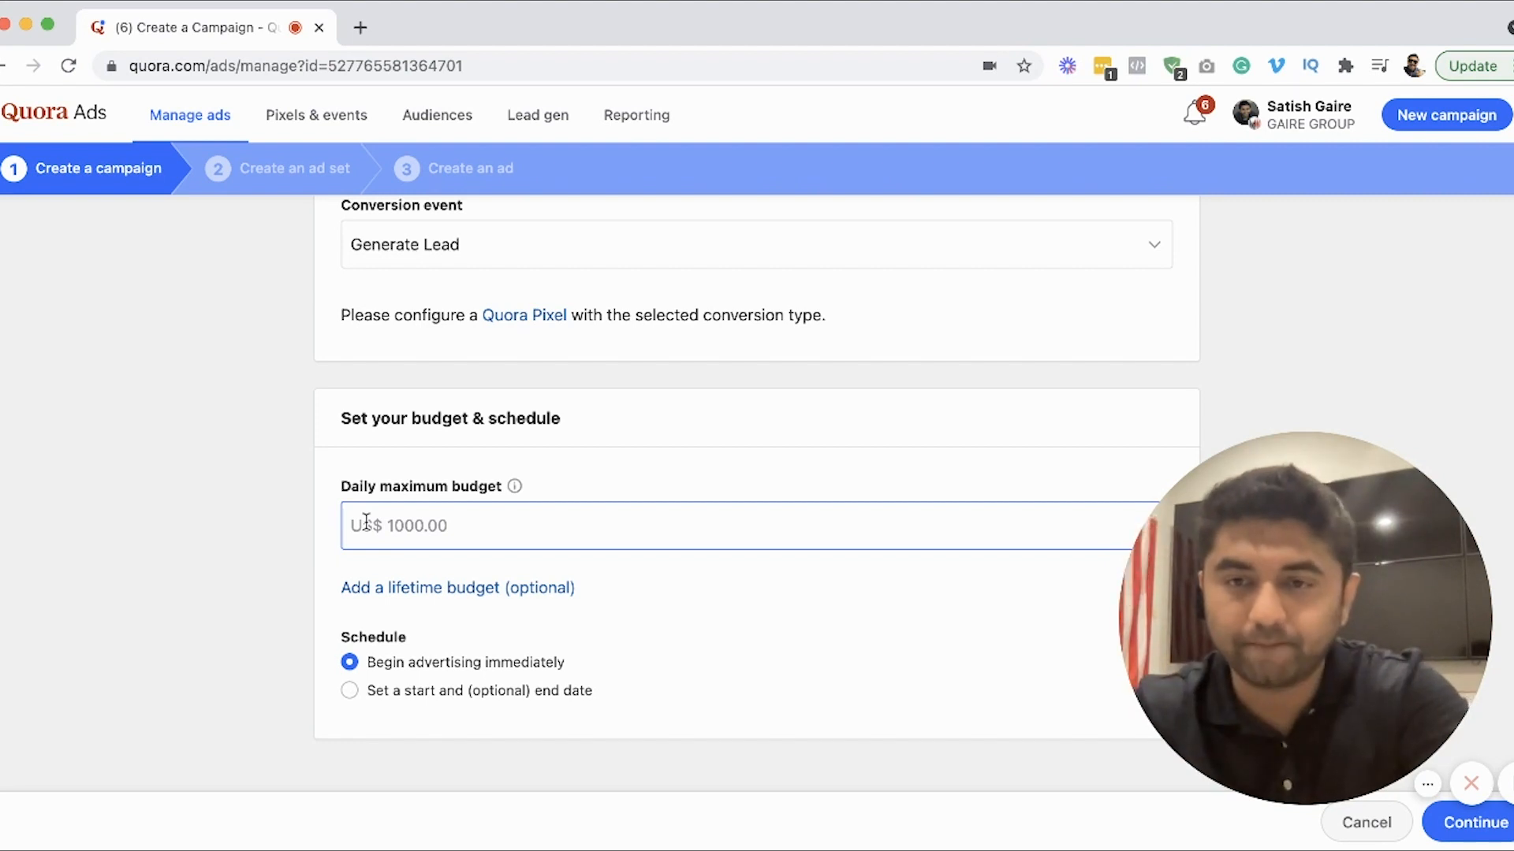
pyautogui.click(484, 554)
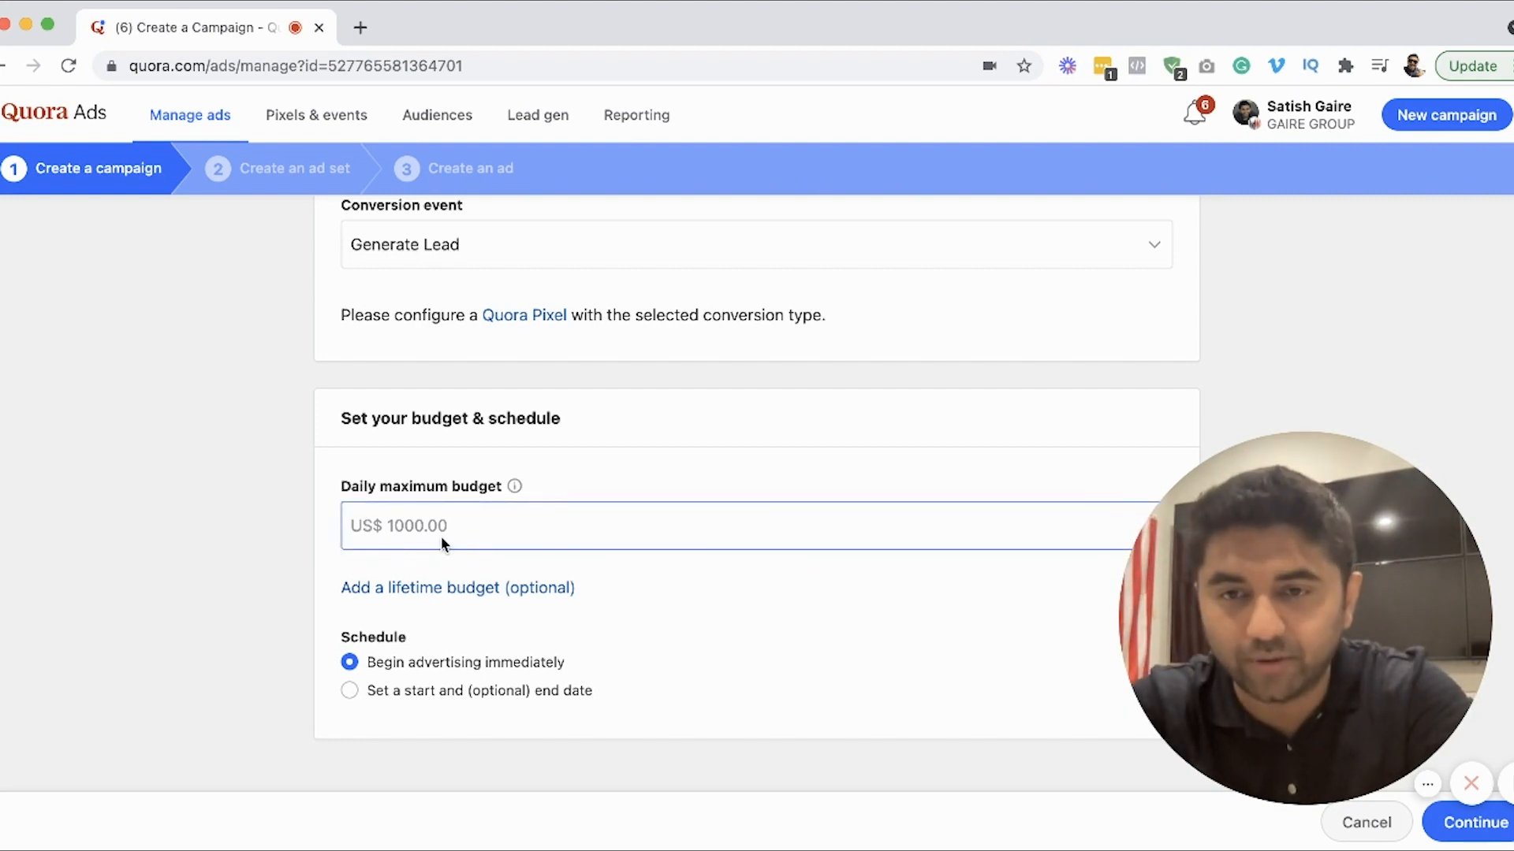
pyautogui.scroll(-1, 420, 528)
pyautogui.click(498, 518)
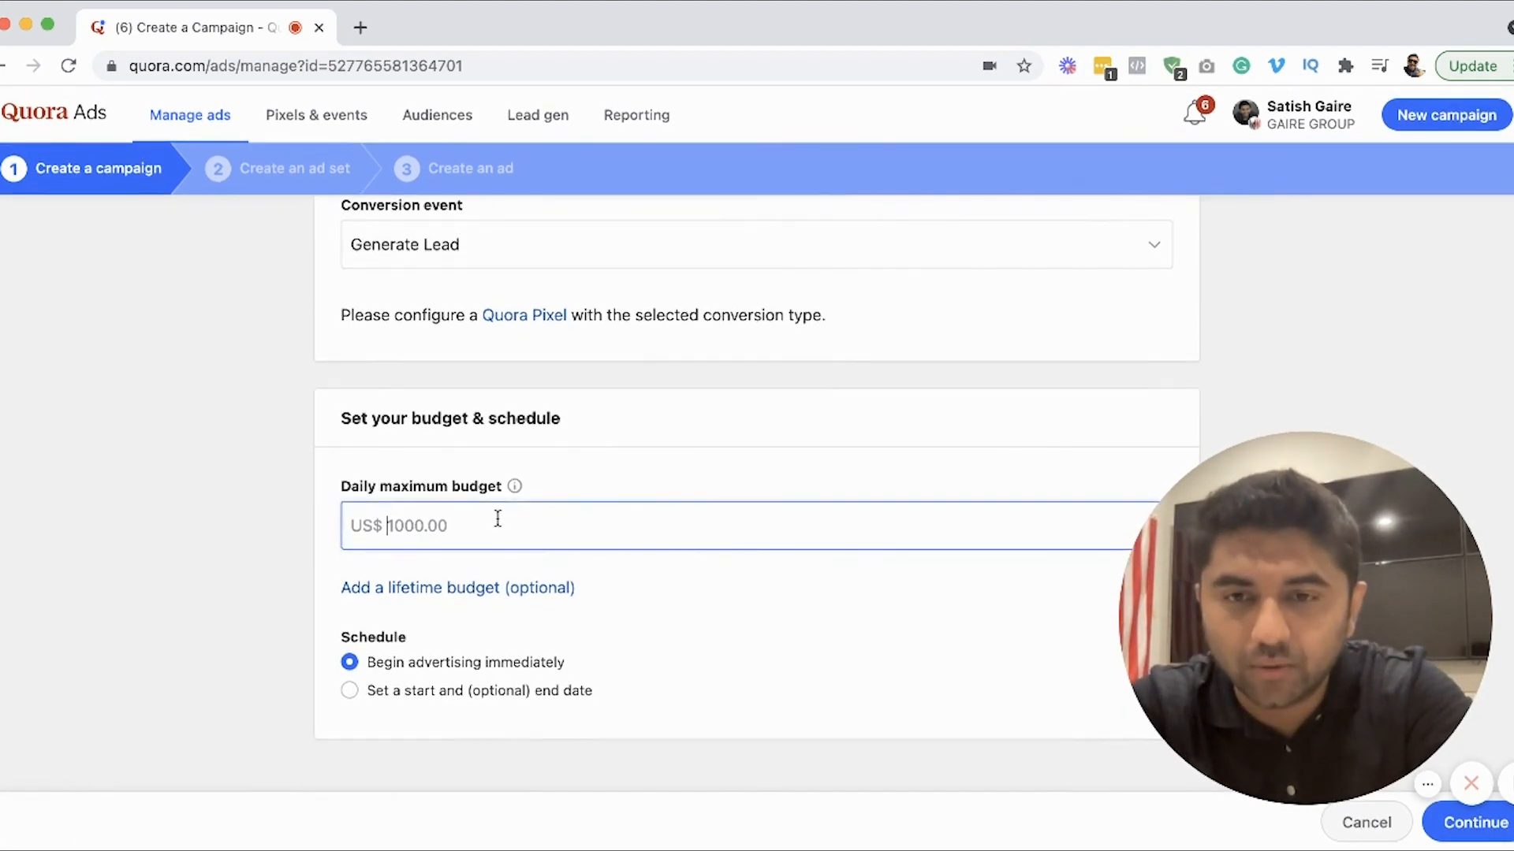
pyautogui.write('50')
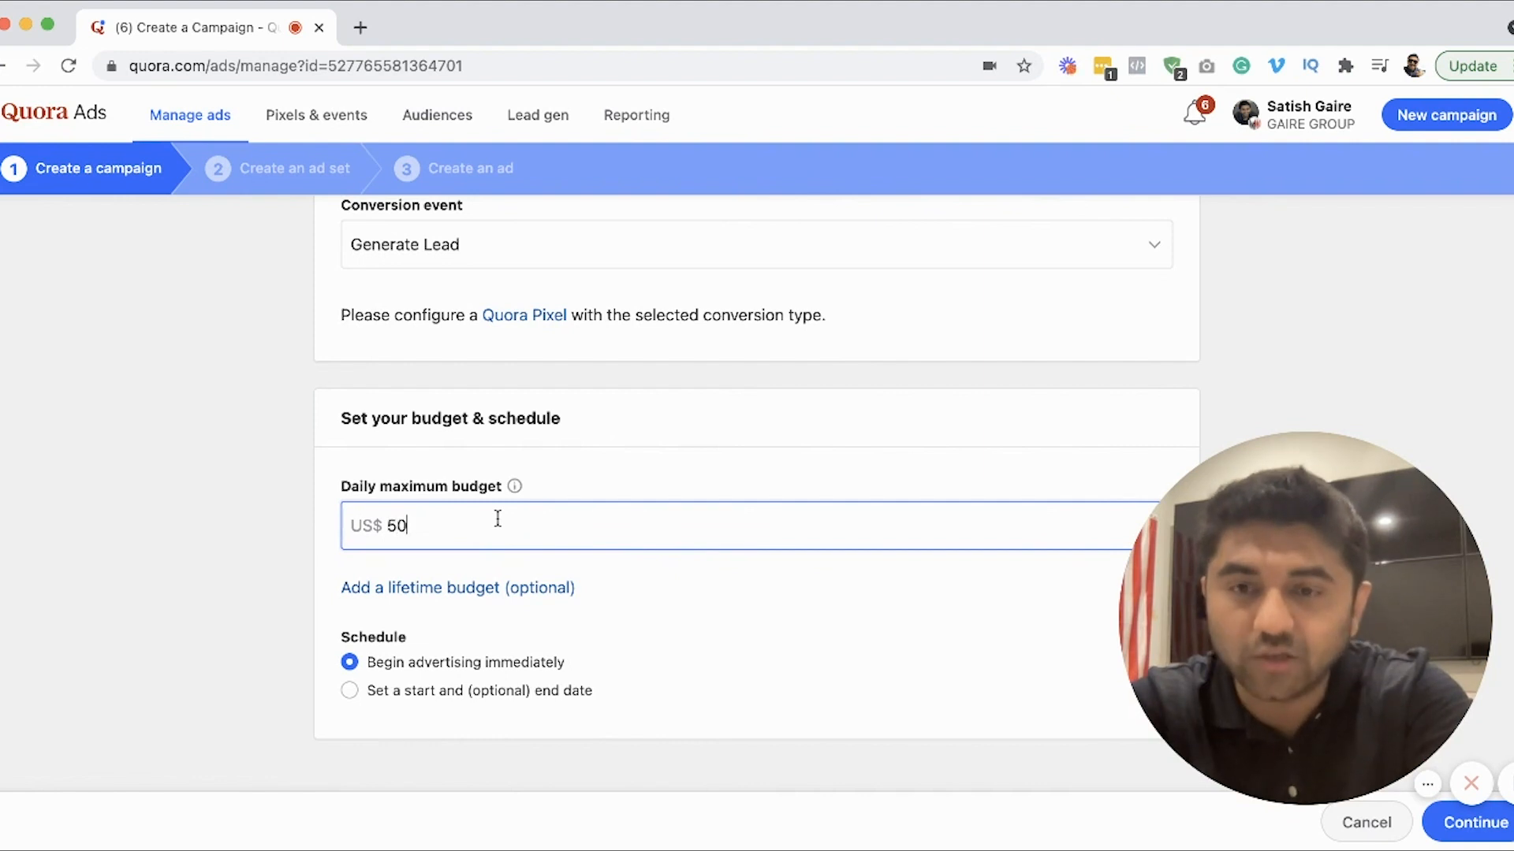
pyautogui.click(229, 575)
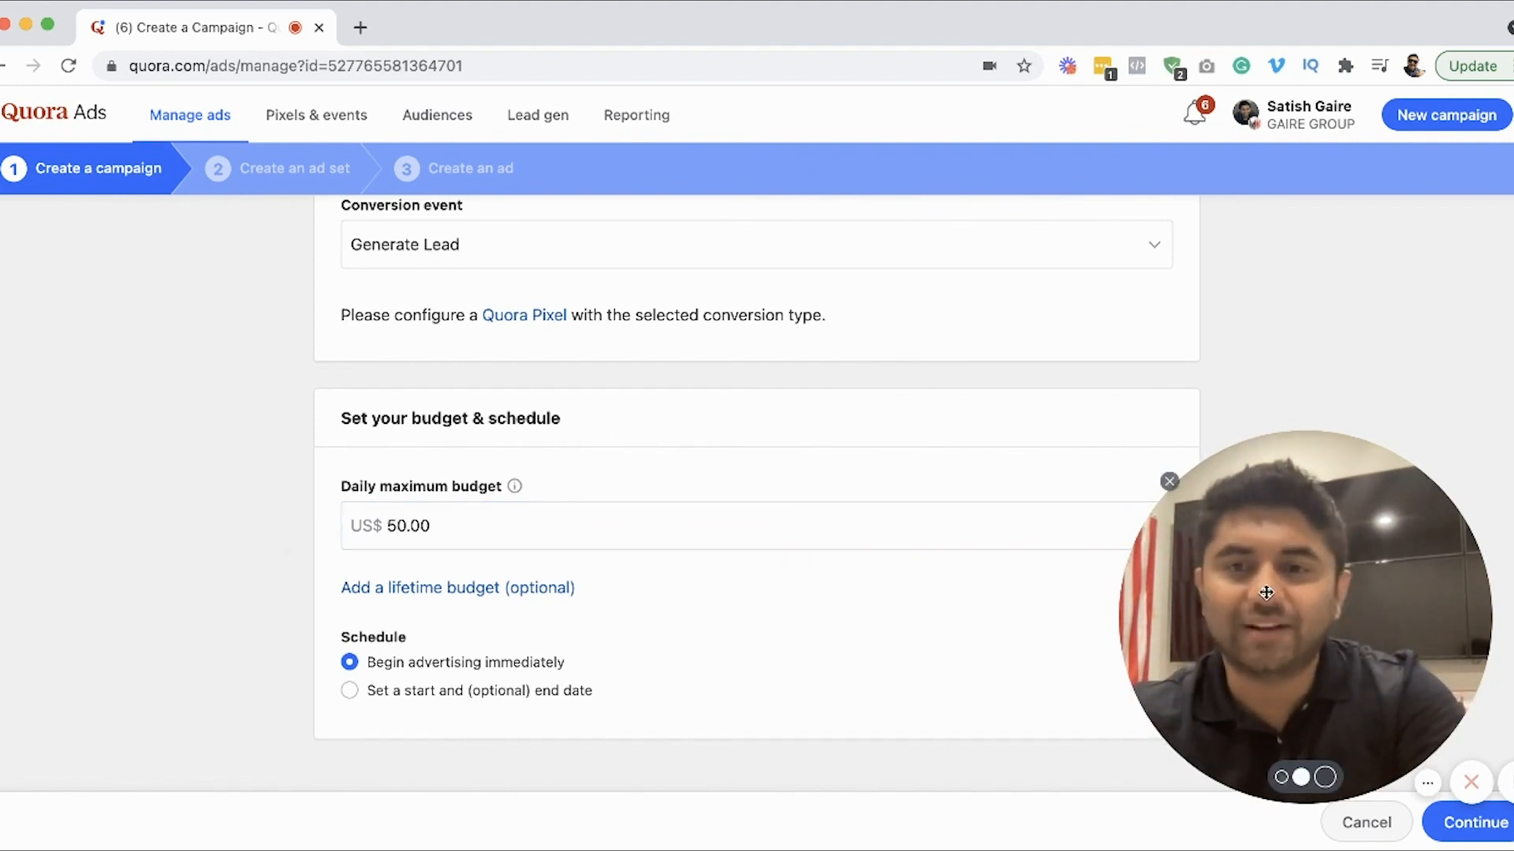
# Try a start and end date schedule, return to Begin advertising immediately, and continue to the ad set
pyautogui.moveTo(1266, 598); pyautogui.dragTo(1356, 274)
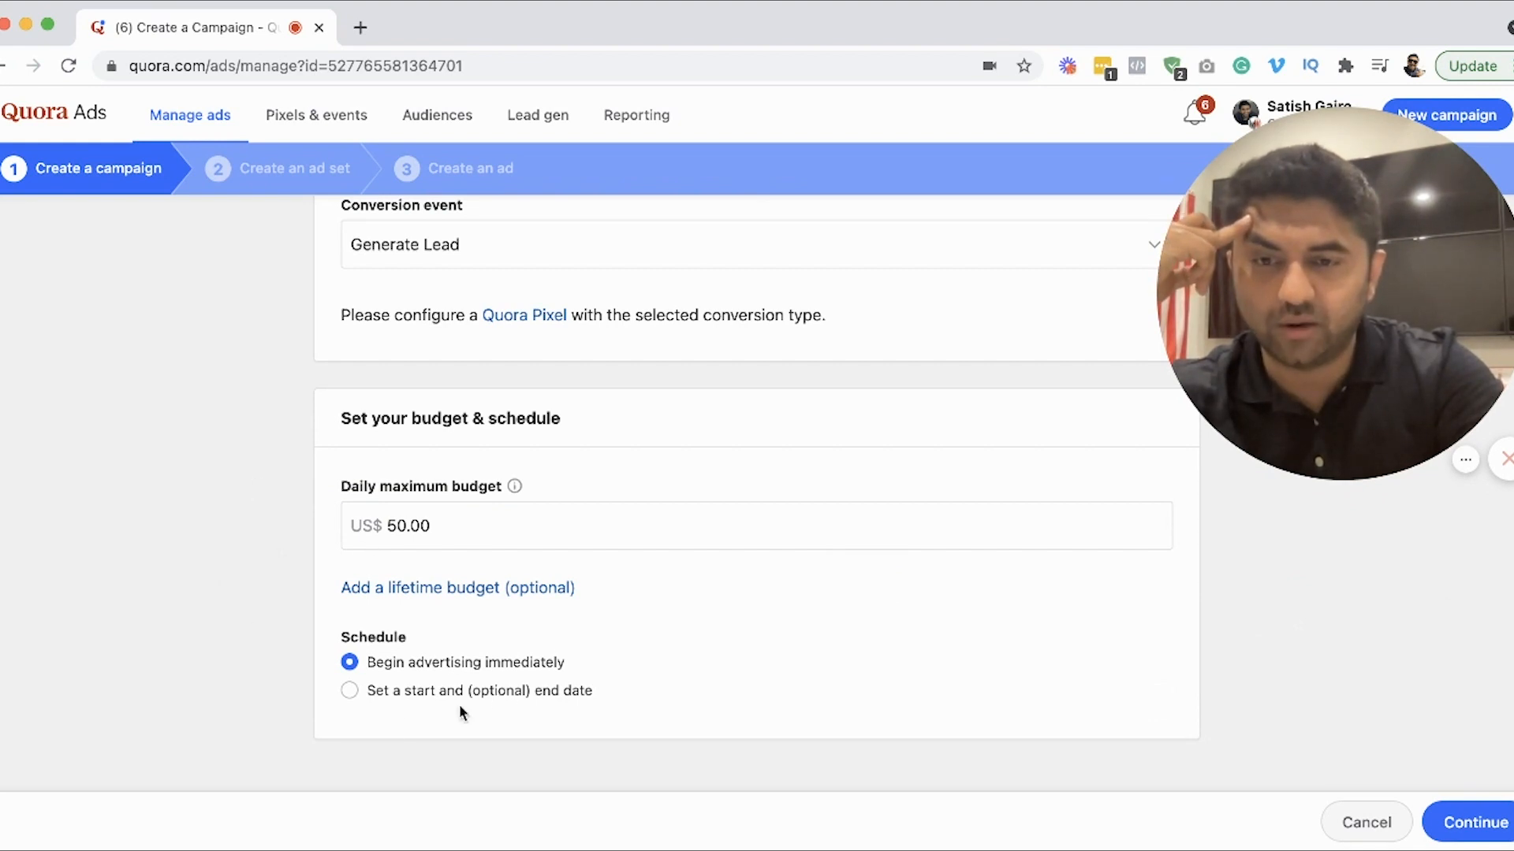
pyautogui.click(425, 697)
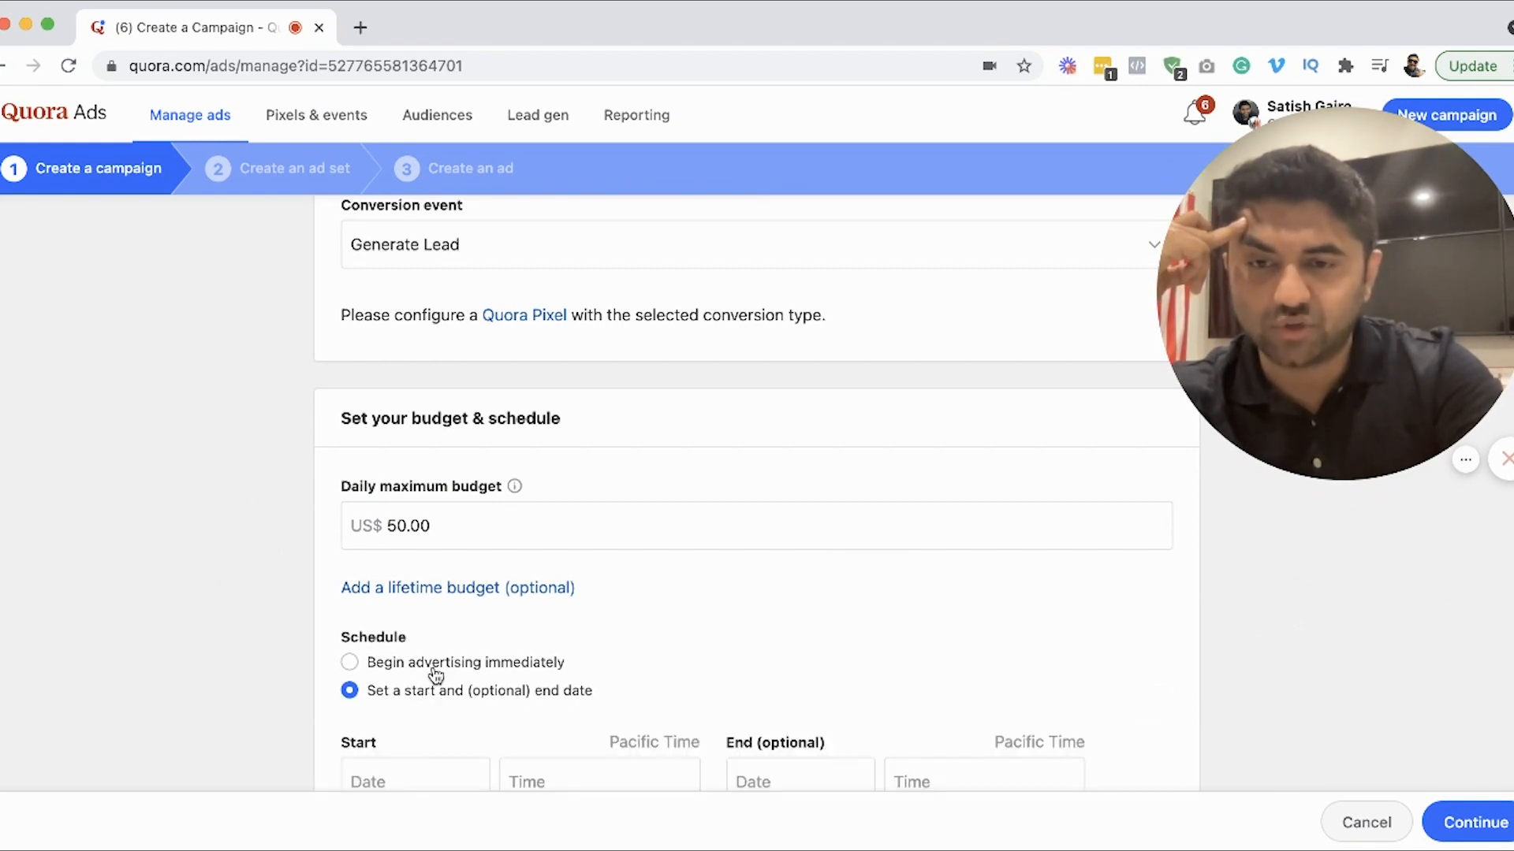
pyautogui.click(439, 664)
pyautogui.click(1468, 842)
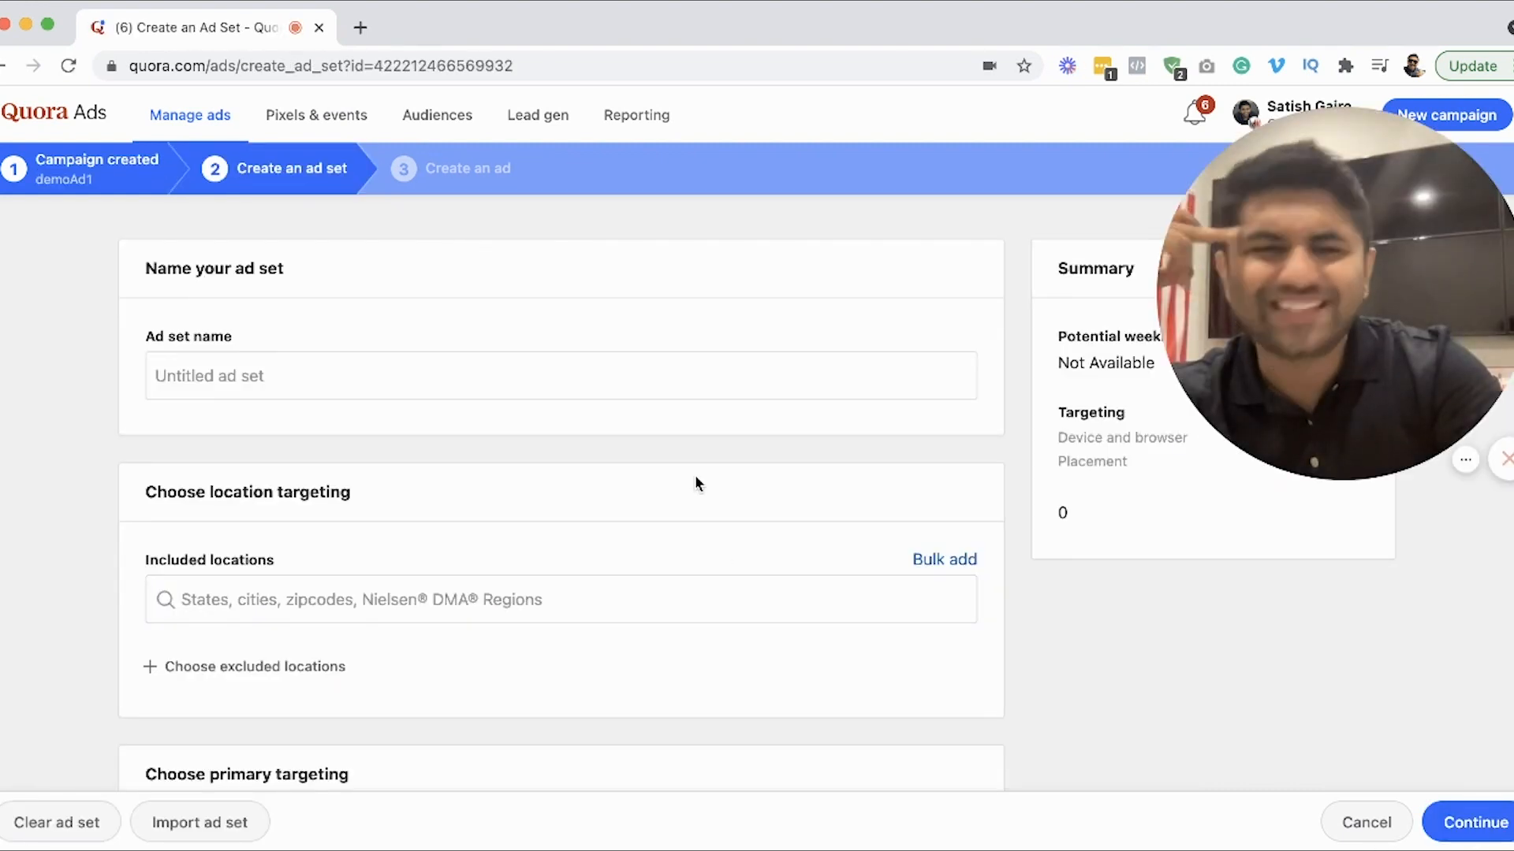
# Name the ad set Av1
pyautogui.scroll(-5, 696, 482)
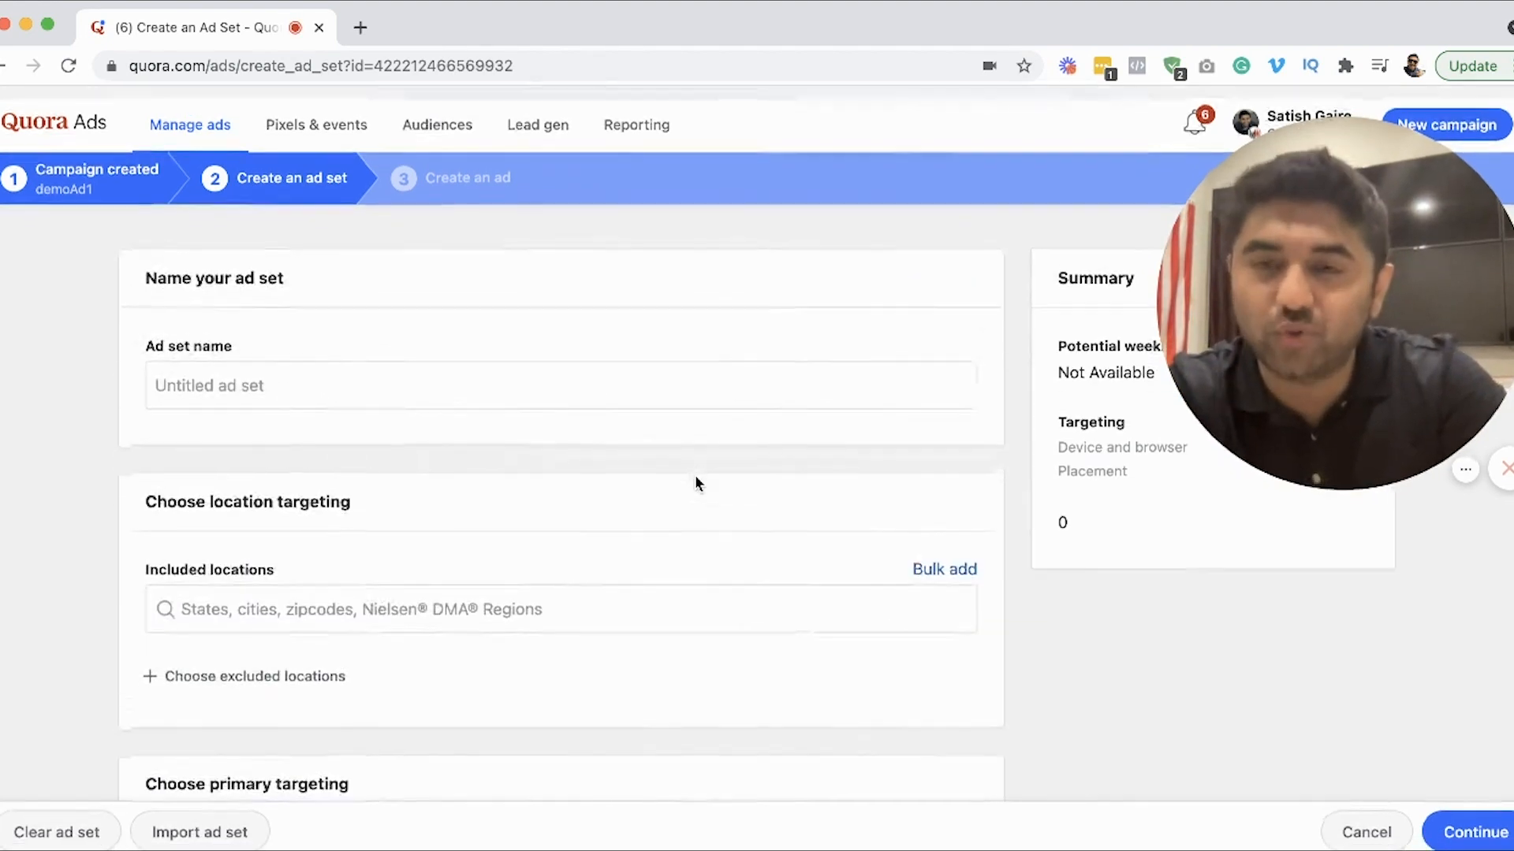
pyautogui.click(385, 391)
pyautogui.write('Ad')
pyautogui.press('BackSpace')
pyautogui.write('v1')
pyautogui.click(75, 394)
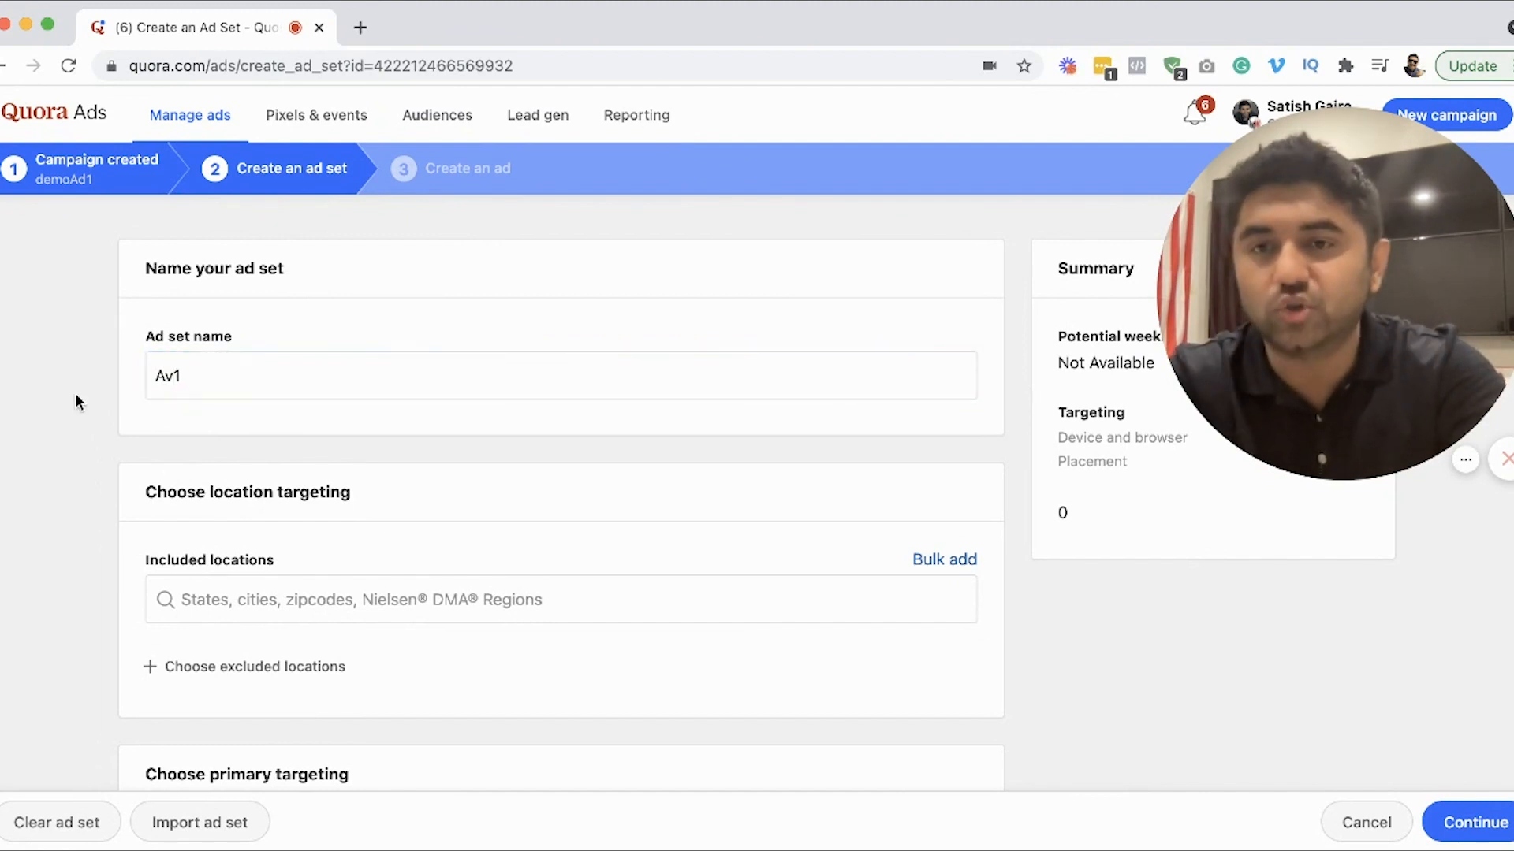
# Add the state of Texas, United States and zip code 75068 (Little Elm) to the ad set's included locations
pyautogui.scroll(-3, 75, 392)
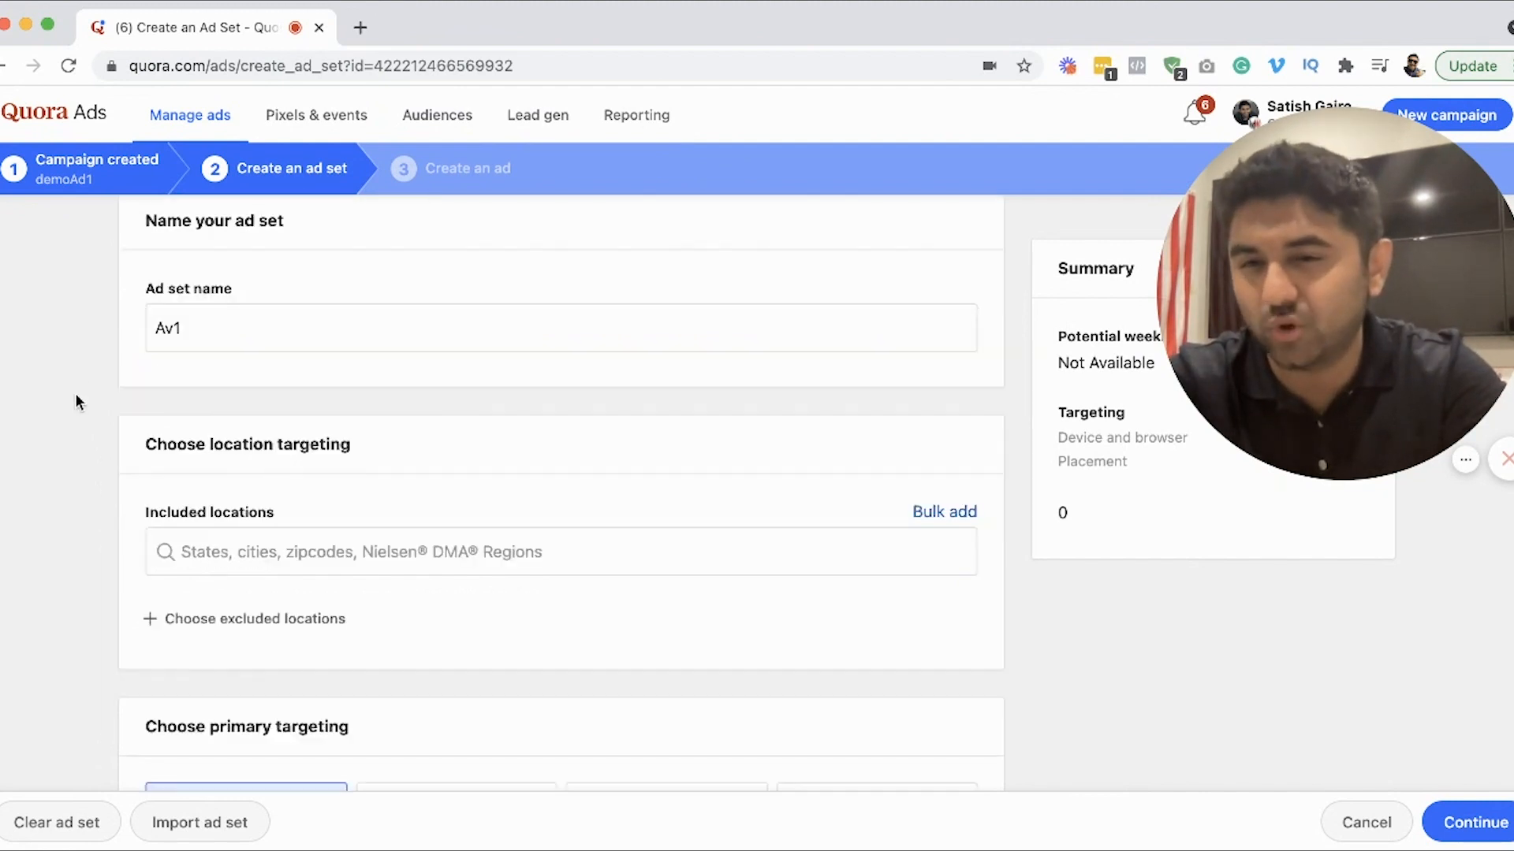
pyautogui.click(358, 386)
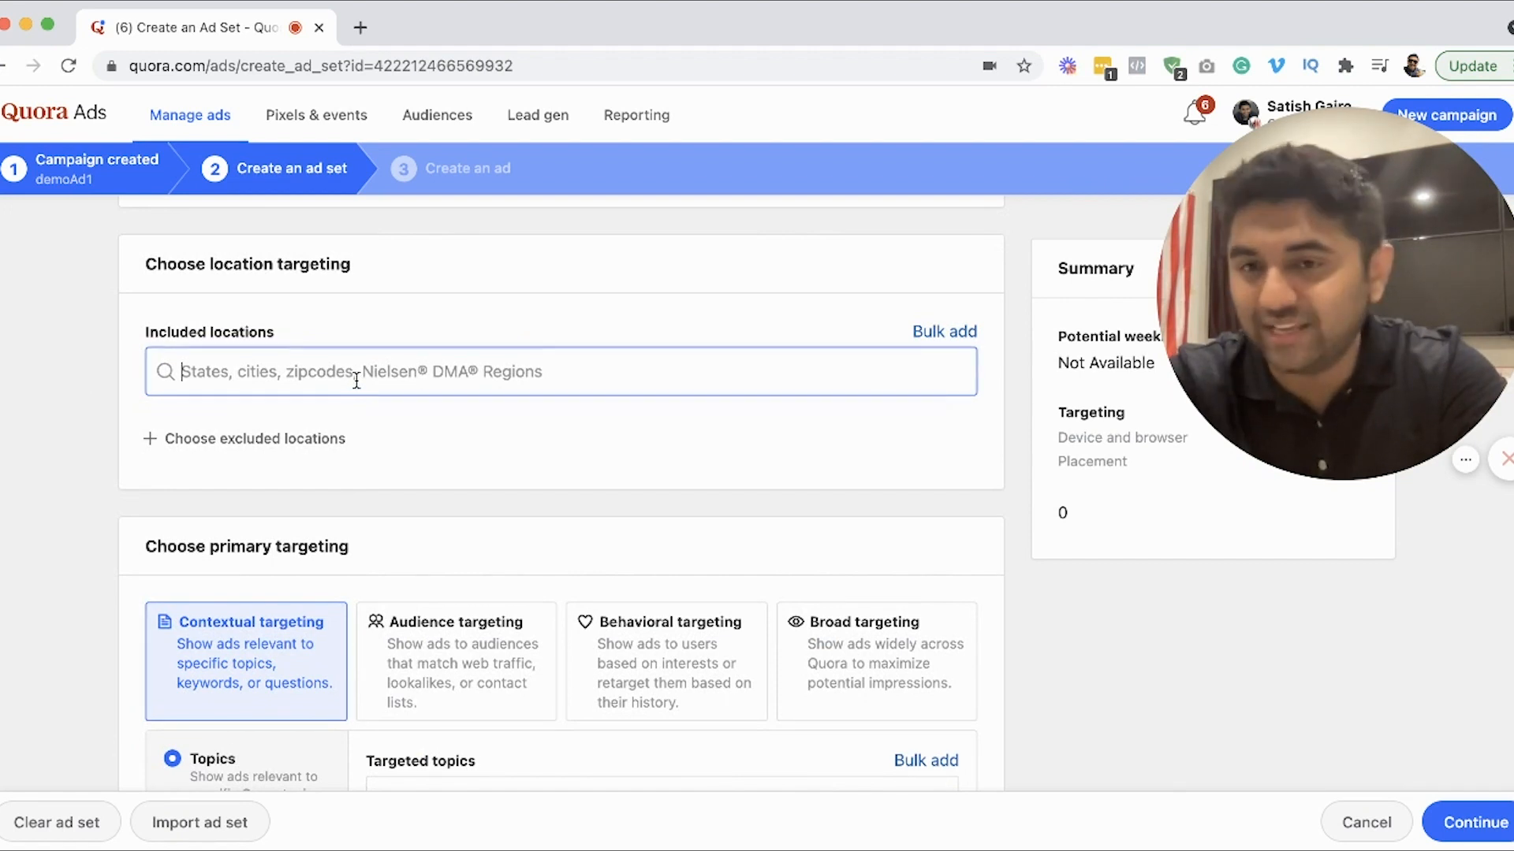
pyautogui.write('Texas')
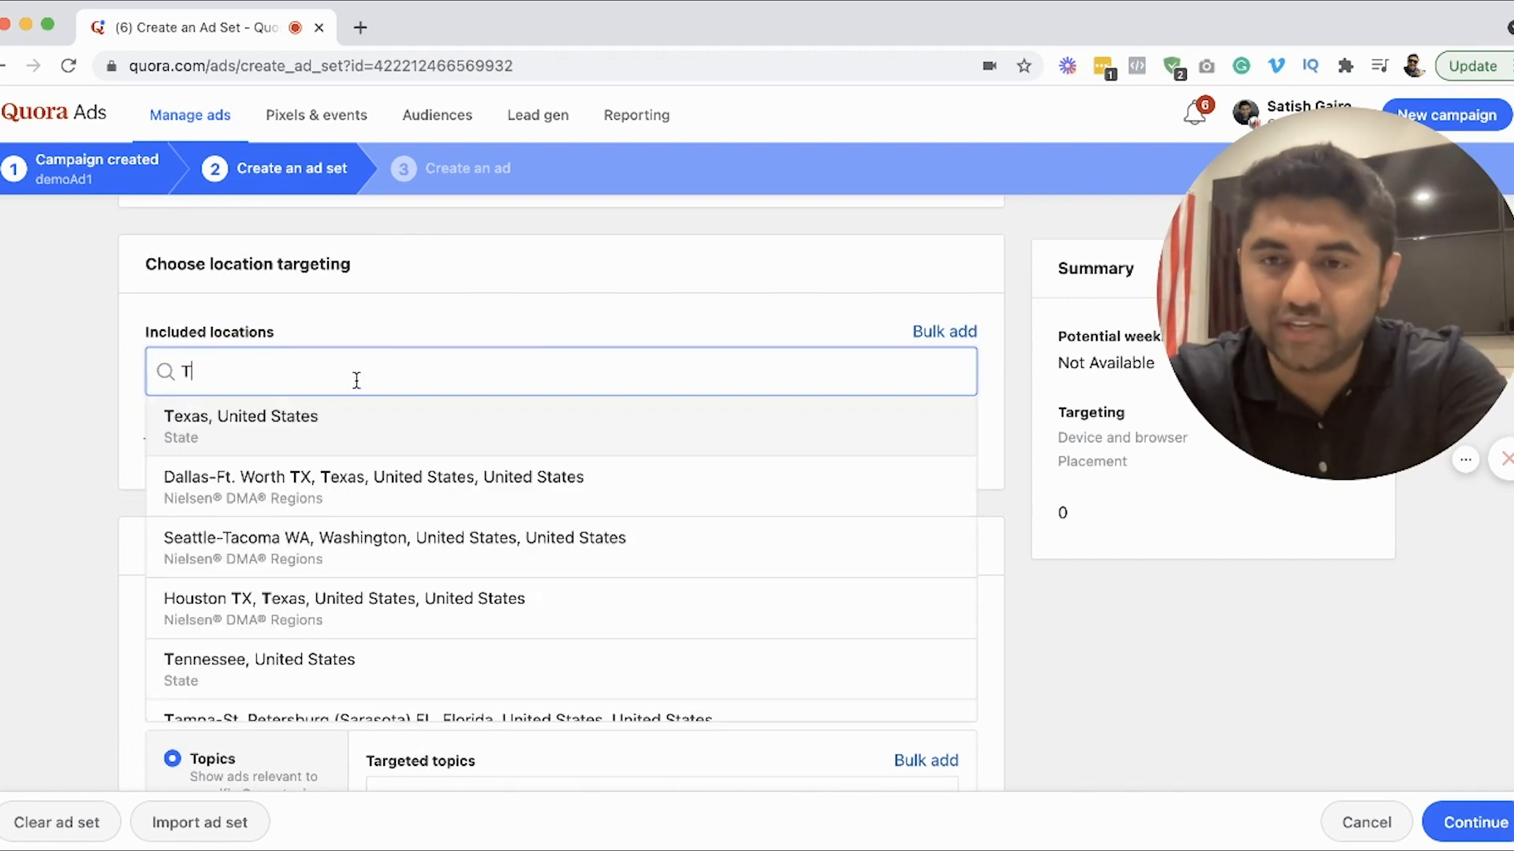
pyautogui.click(425, 416)
pyautogui.click(485, 383)
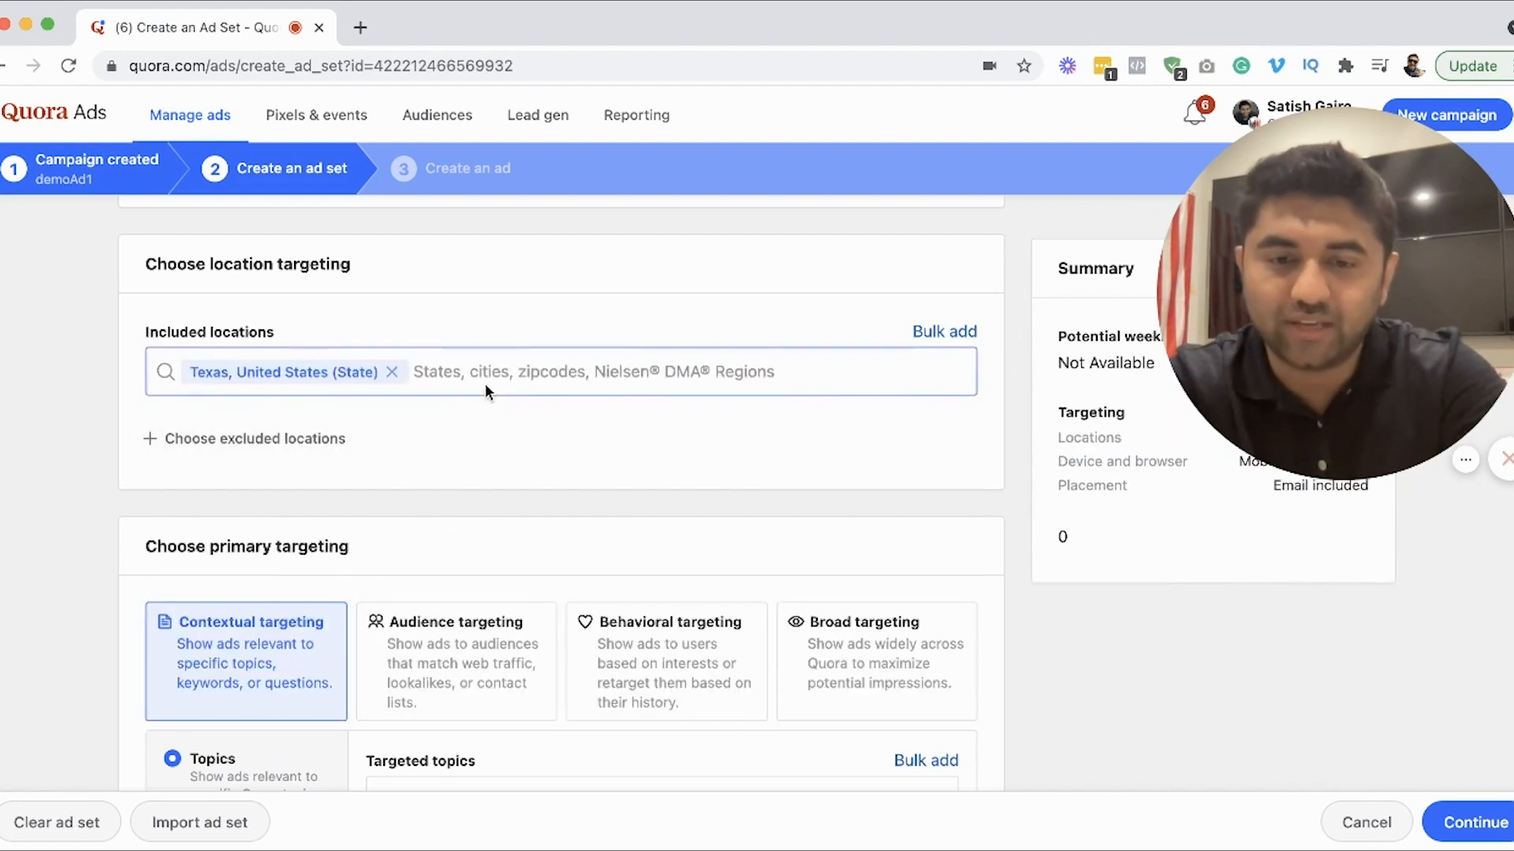
pyautogui.write('75068')
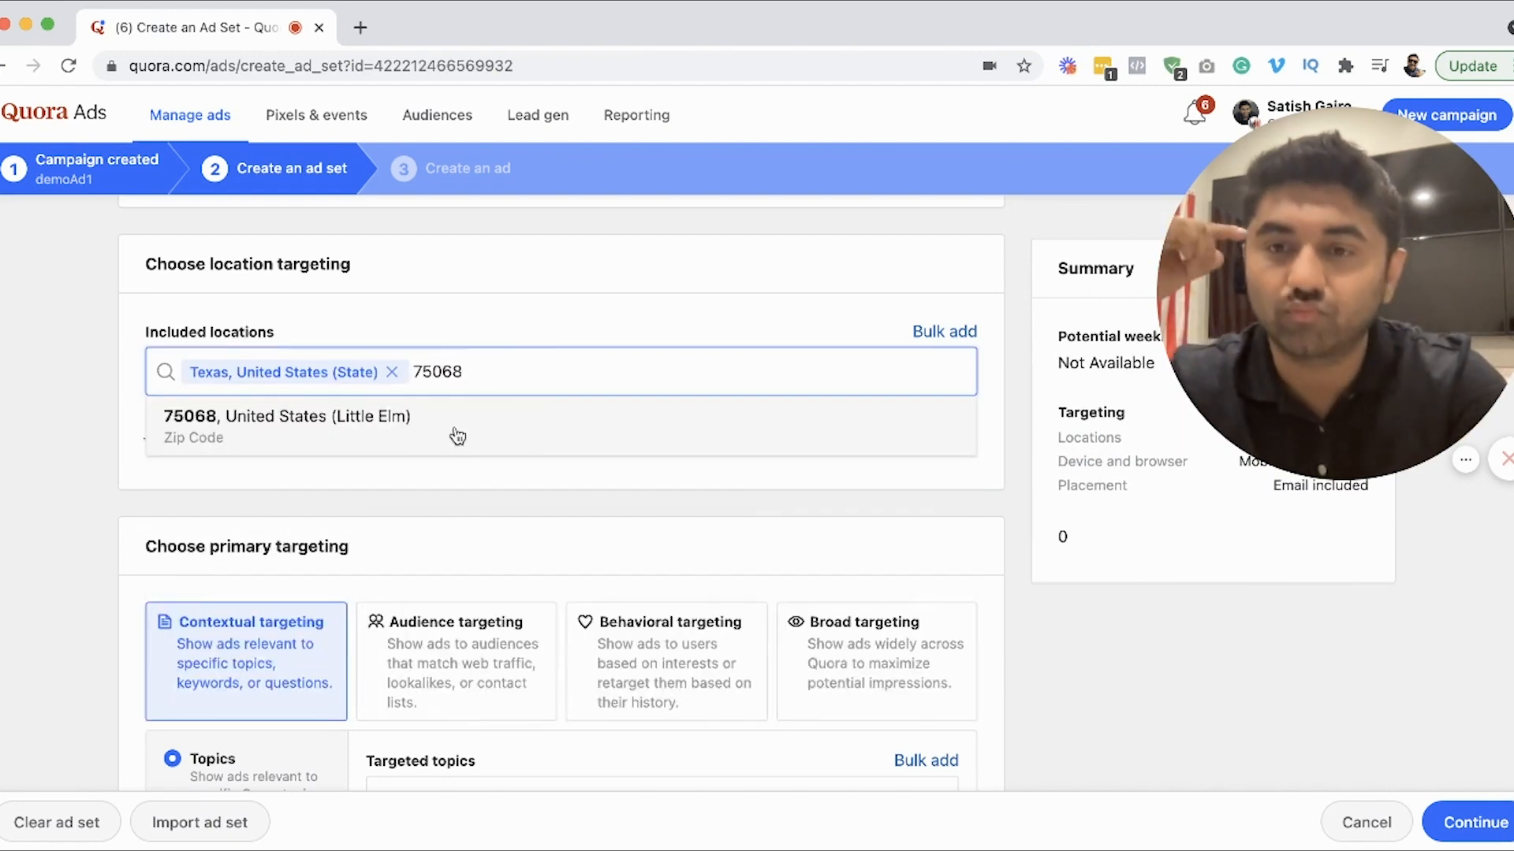
pyautogui.click(453, 424)
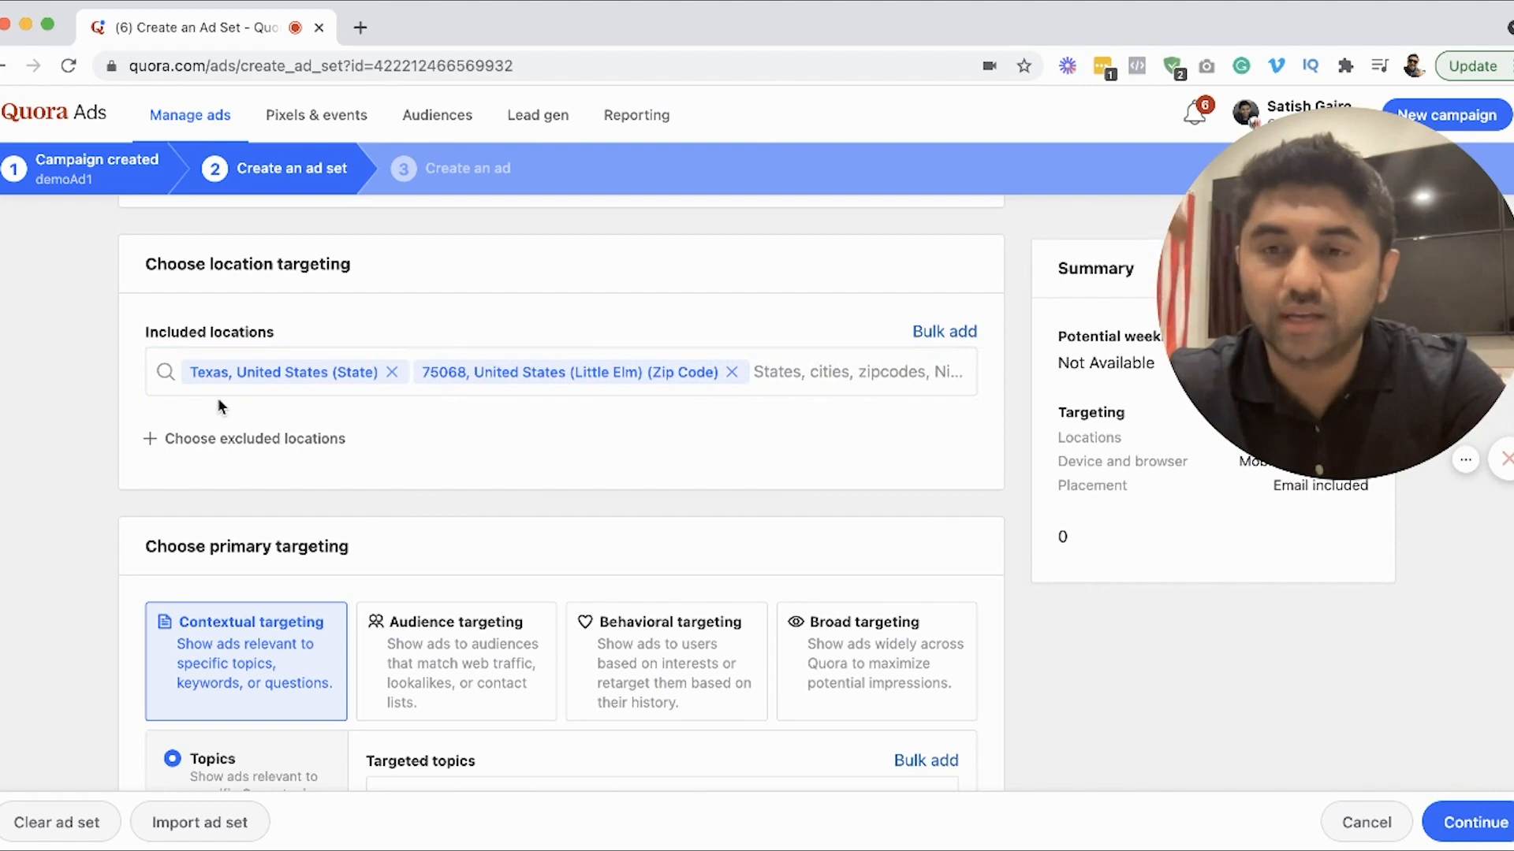
# Try Audience targeting as the ad set's primary targeting
pyautogui.scroll(-1, 218, 402)
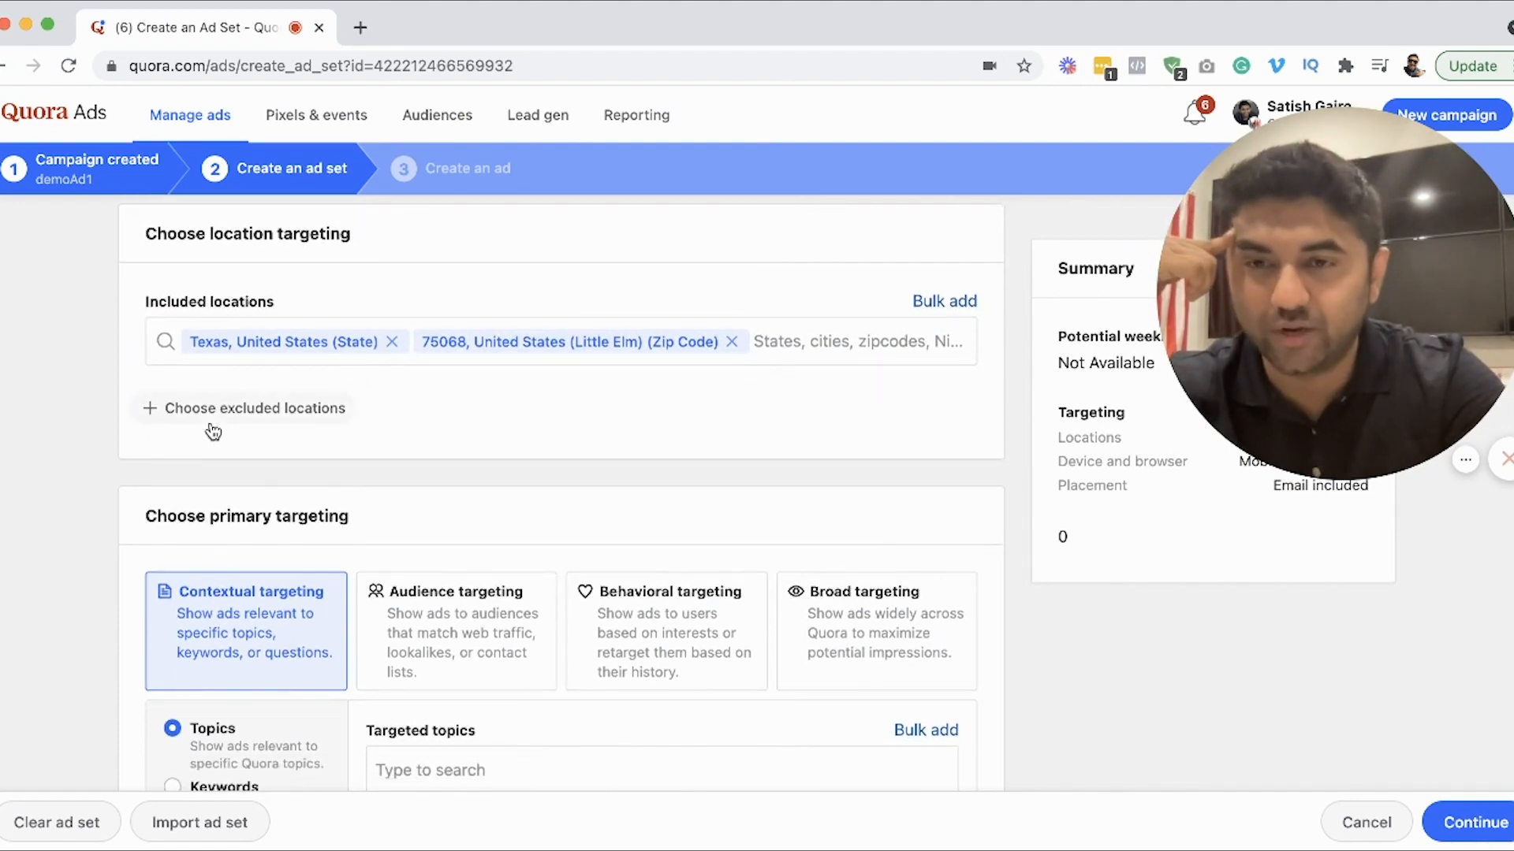
pyautogui.scroll(-3, 213, 432)
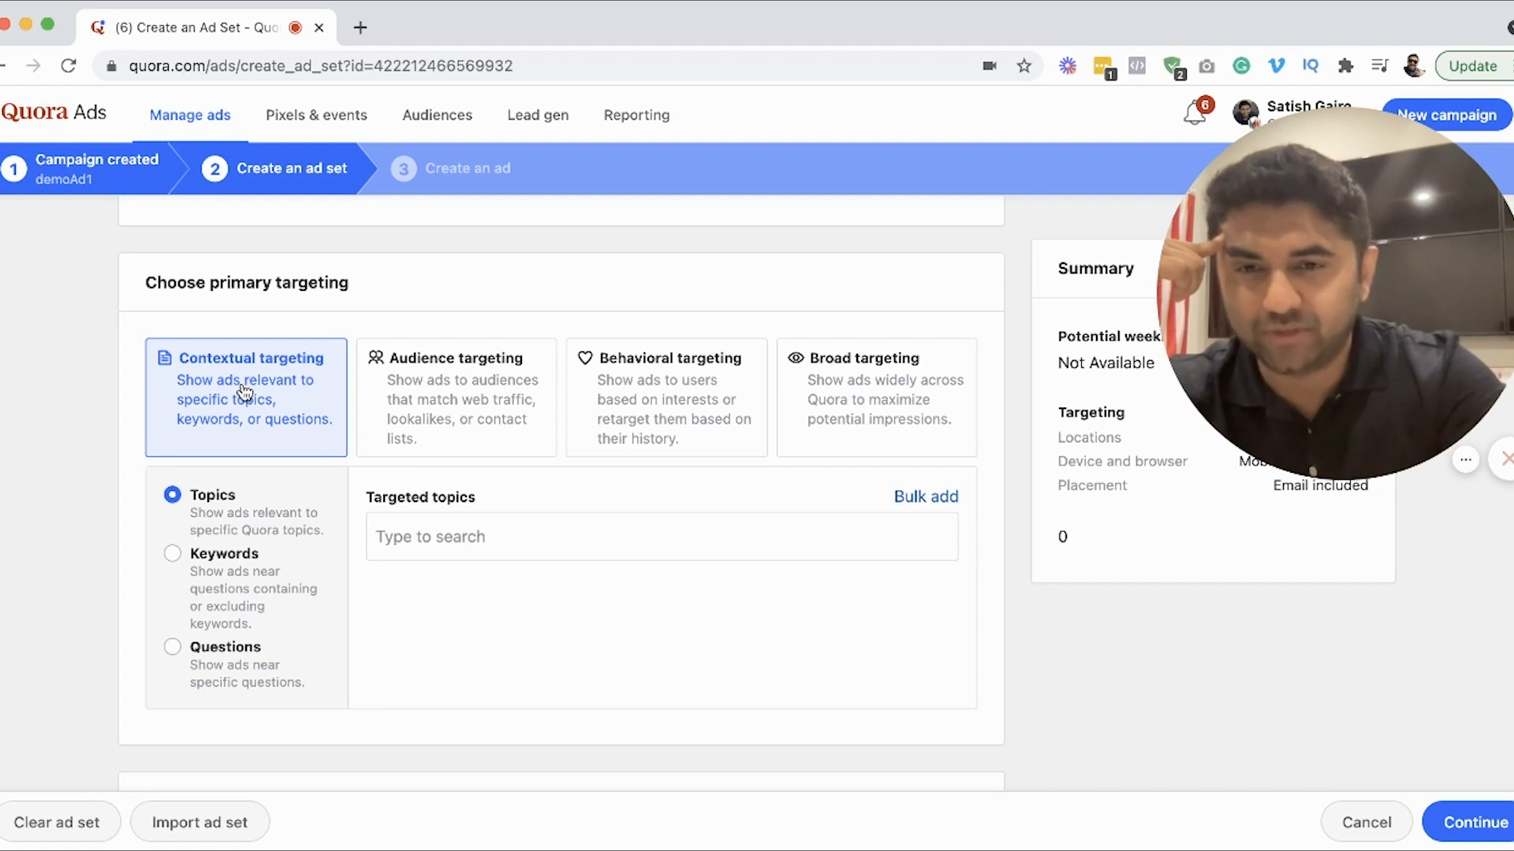
pyautogui.click(428, 380)
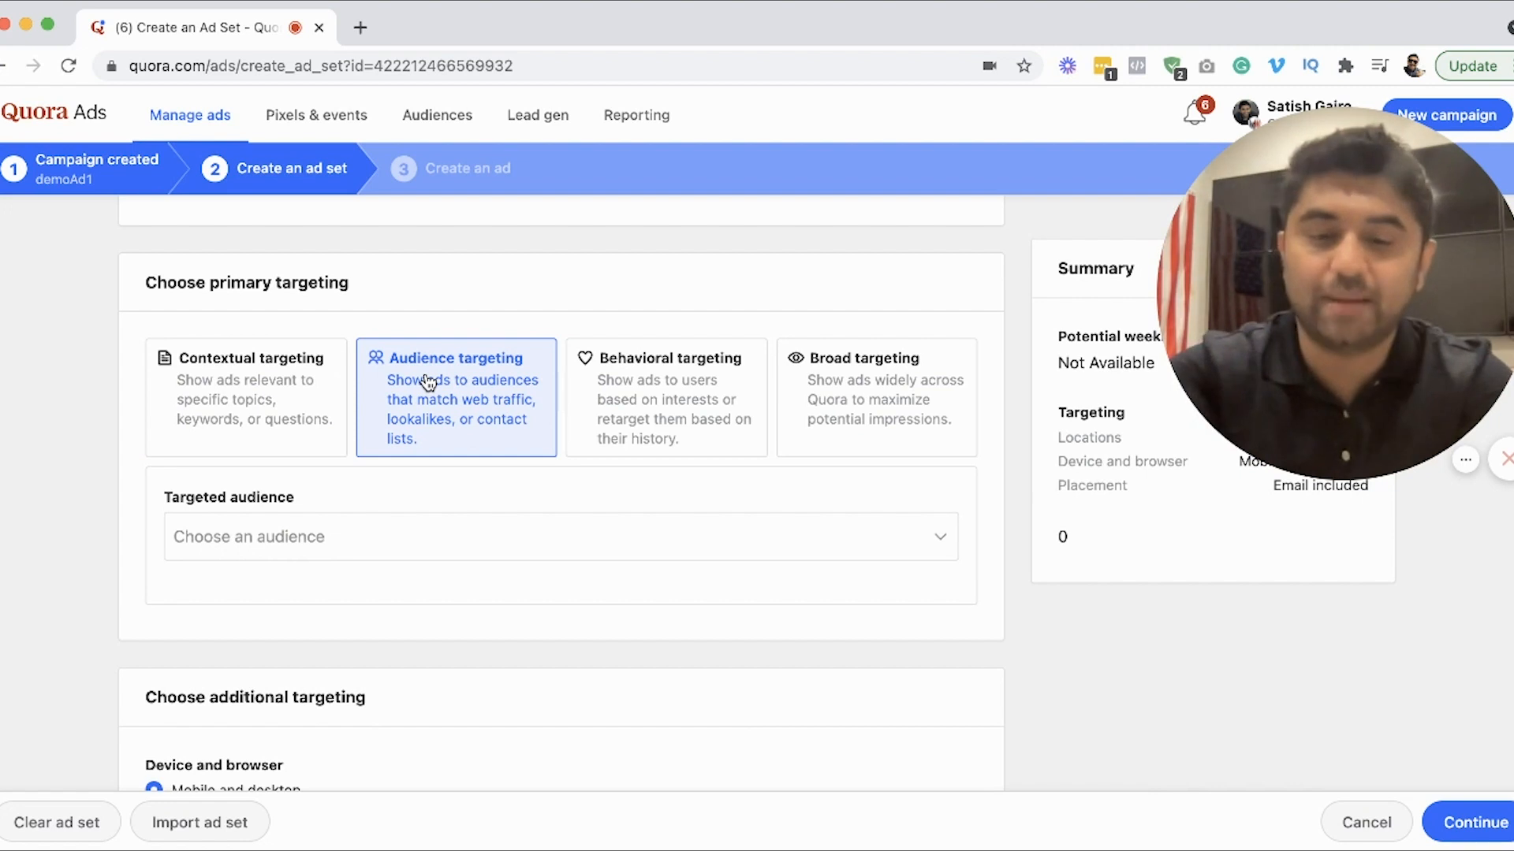
# Open the Quora home page in a new tab, look at its feed, and return to the ad set form
pyautogui.press('super+t')
pyautogui.write('q')
pyautogui.press('Return')
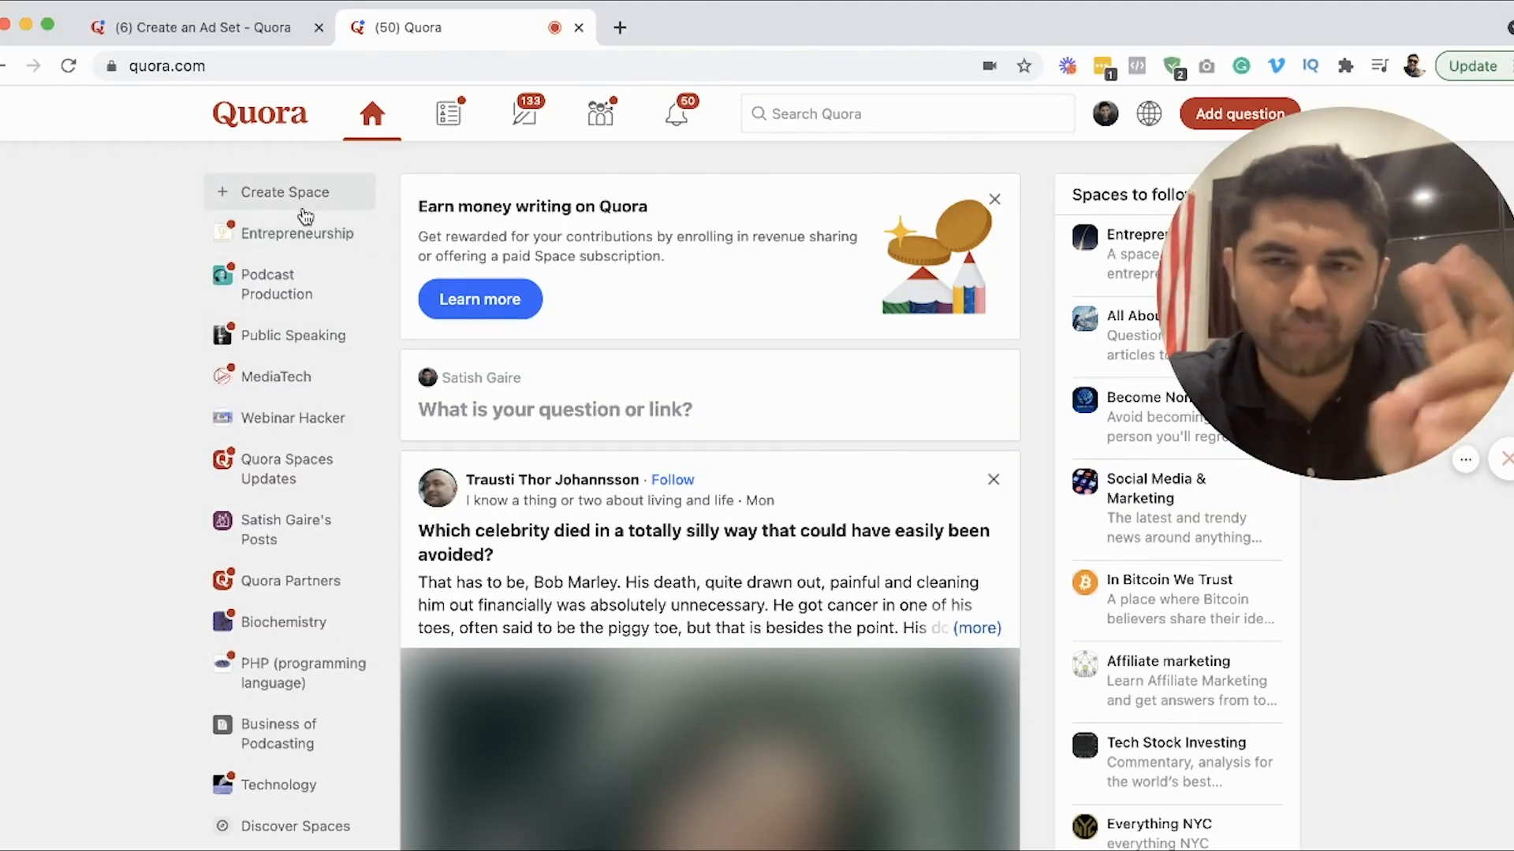
pyautogui.click(215, 32)
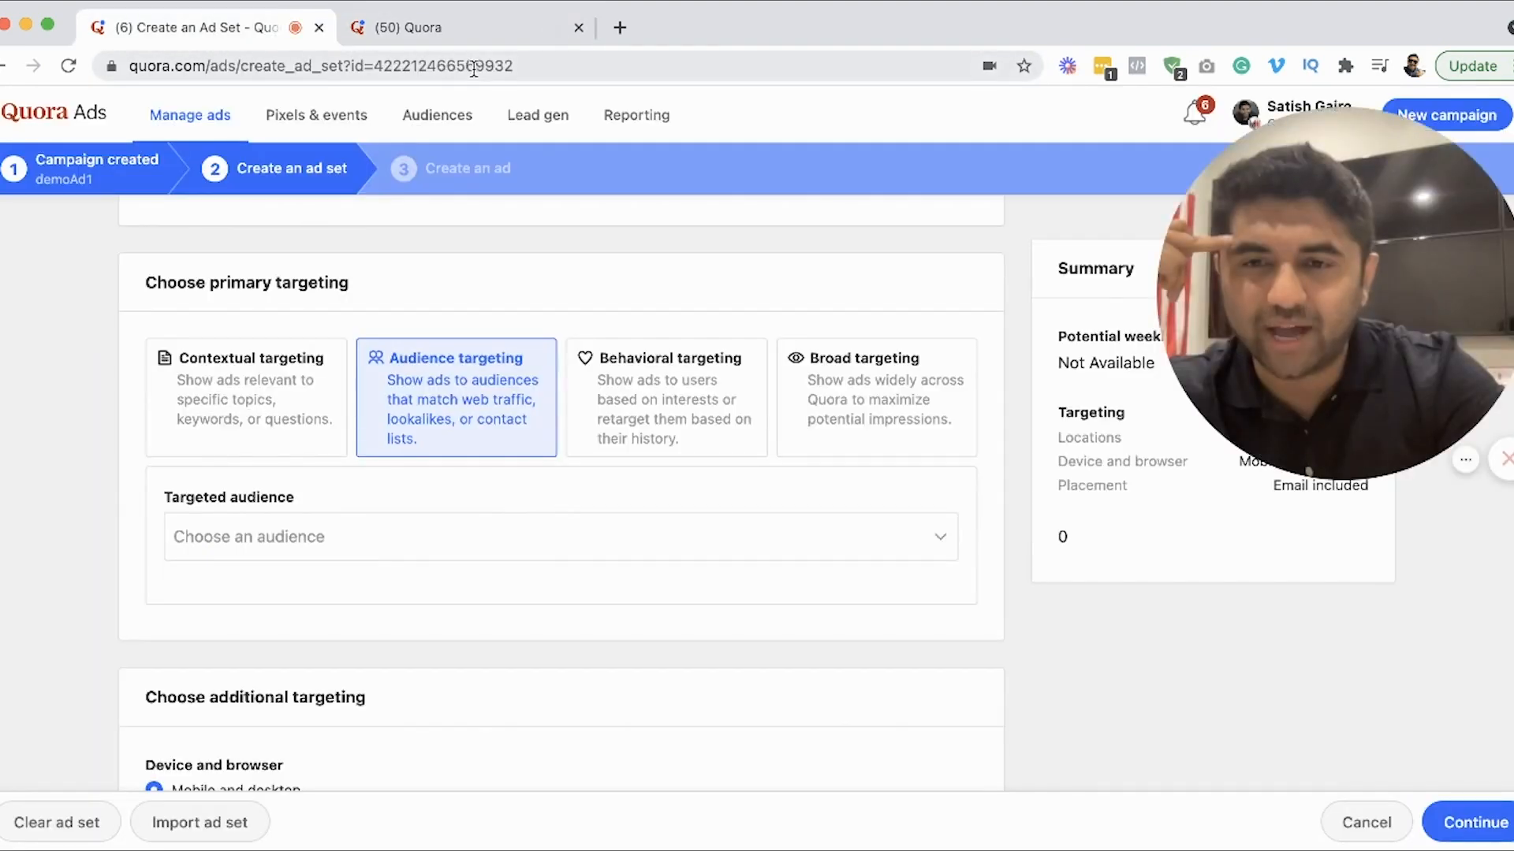
pyautogui.click(472, 26)
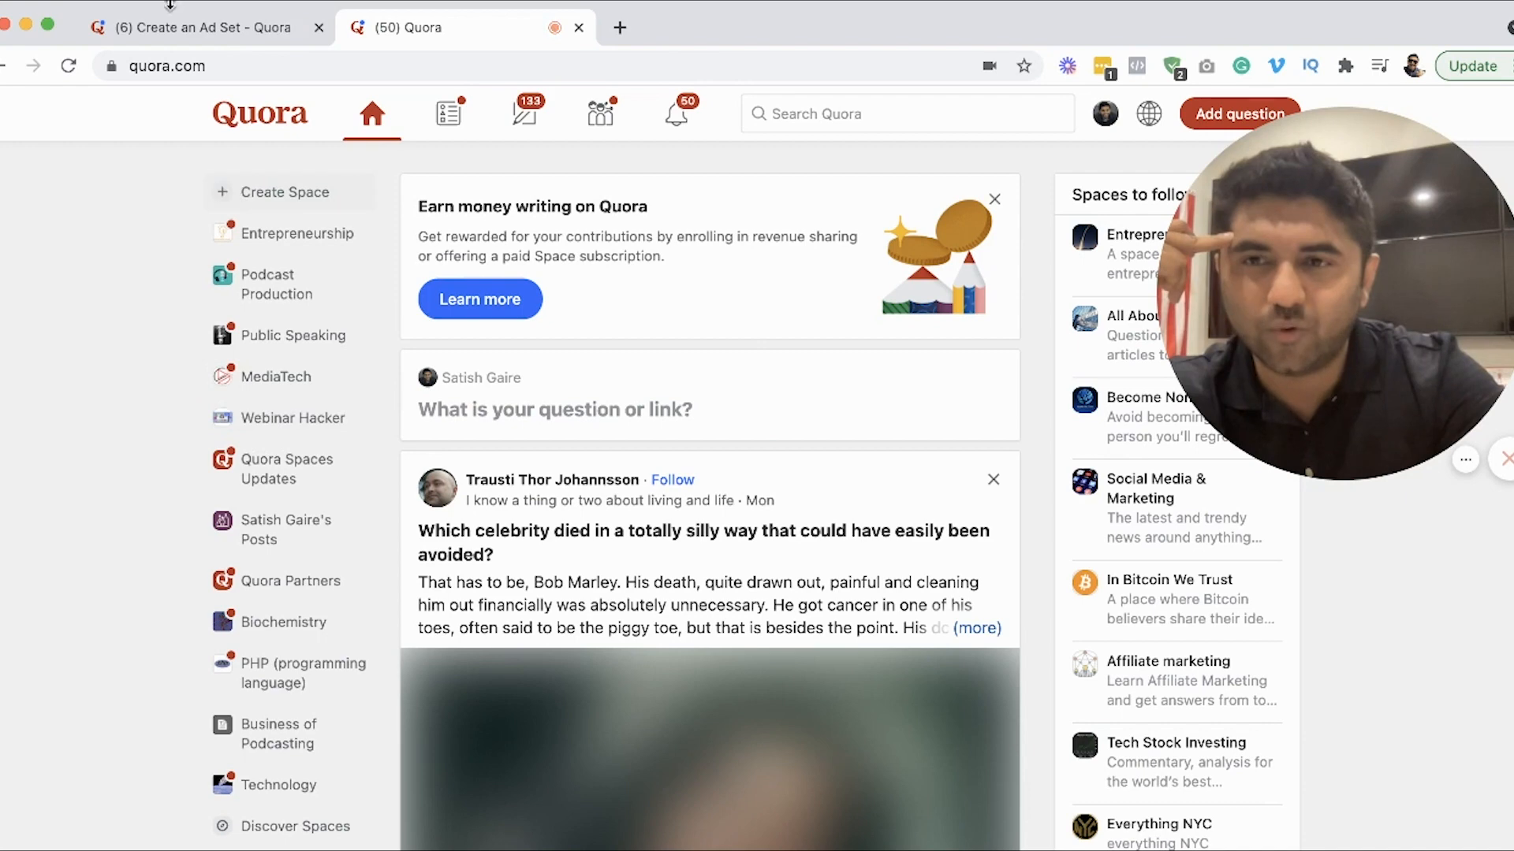
pyautogui.click(163, 29)
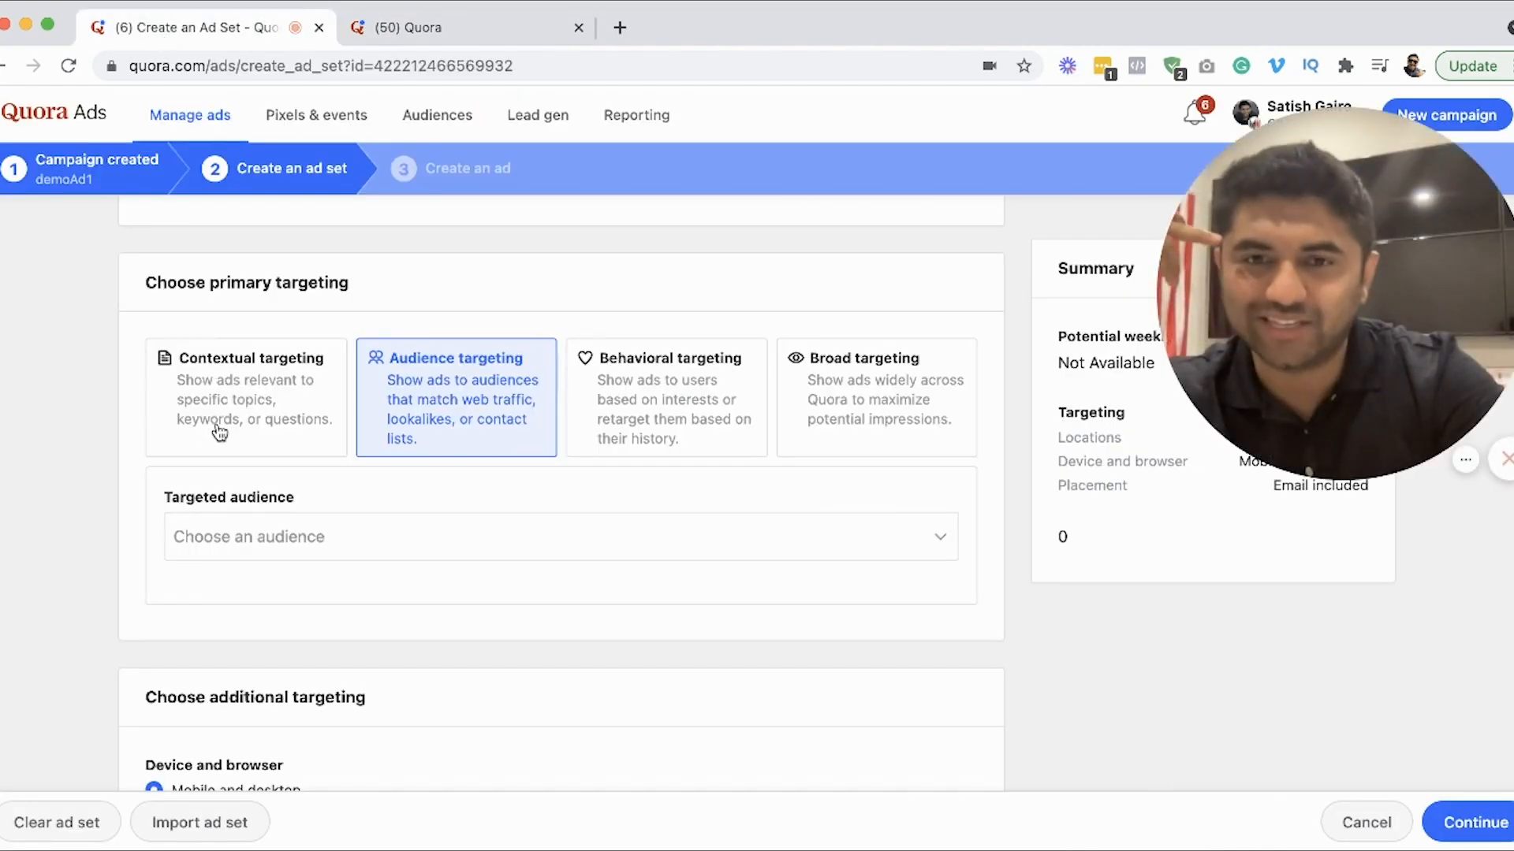
# Try Behavioral targeting based on Question history and look at its targeted questions setting
pyautogui.click(708, 456)
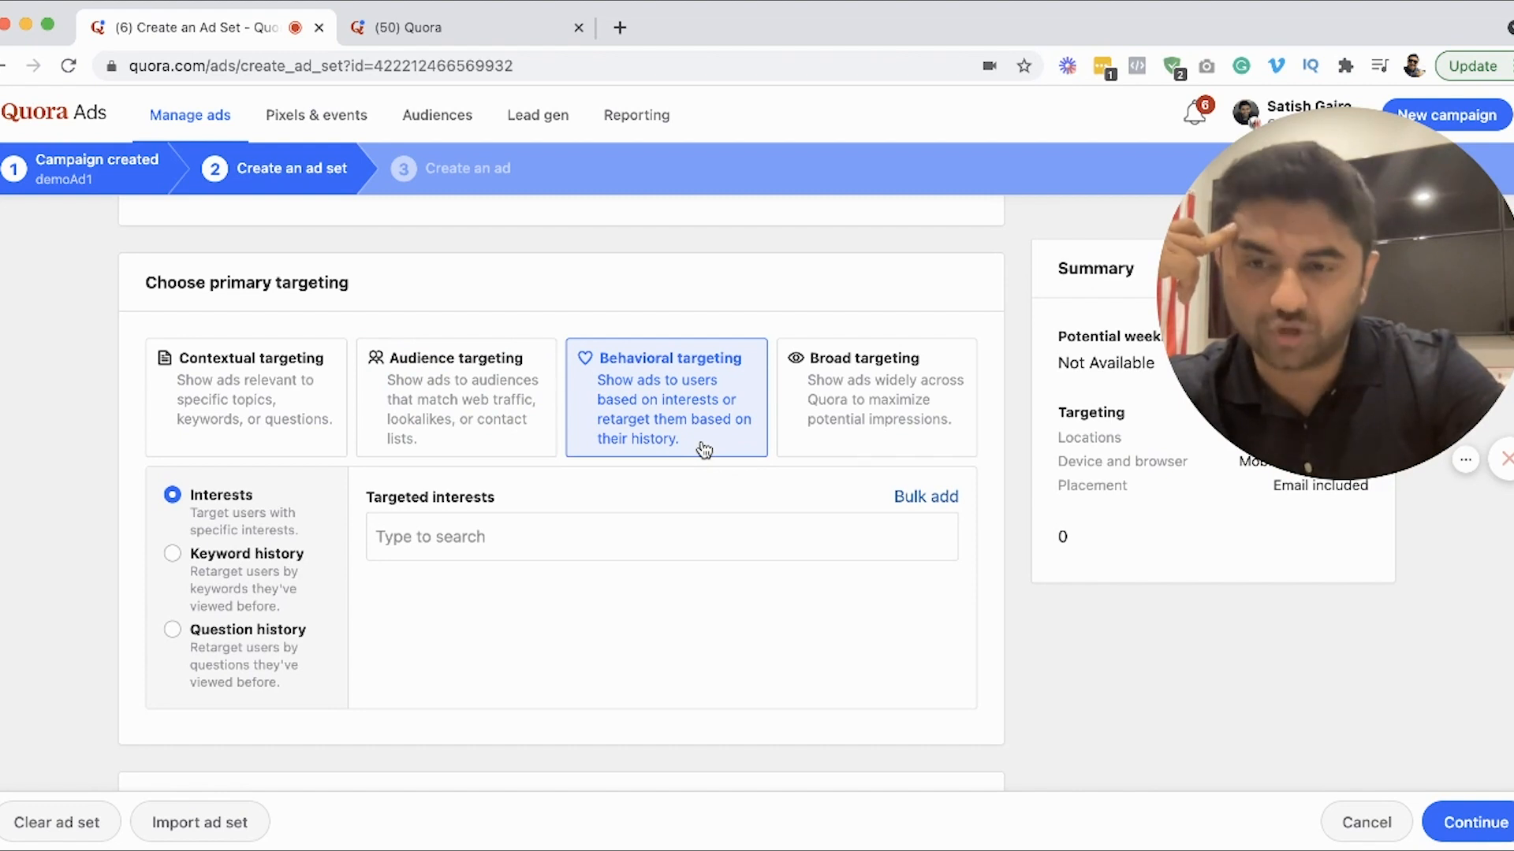
pyautogui.click(245, 642)
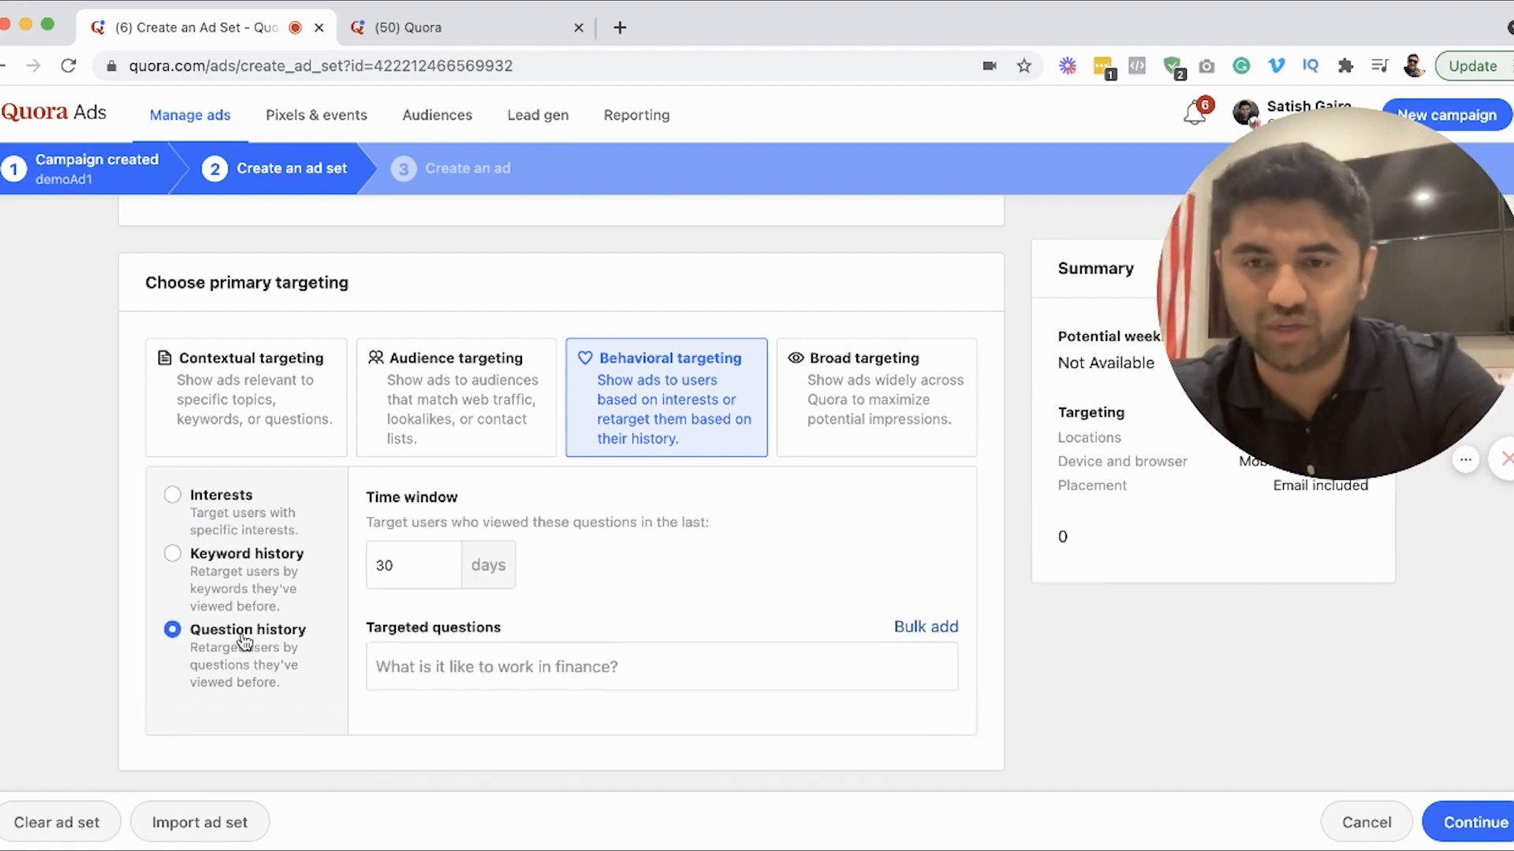
pyautogui.click(457, 654)
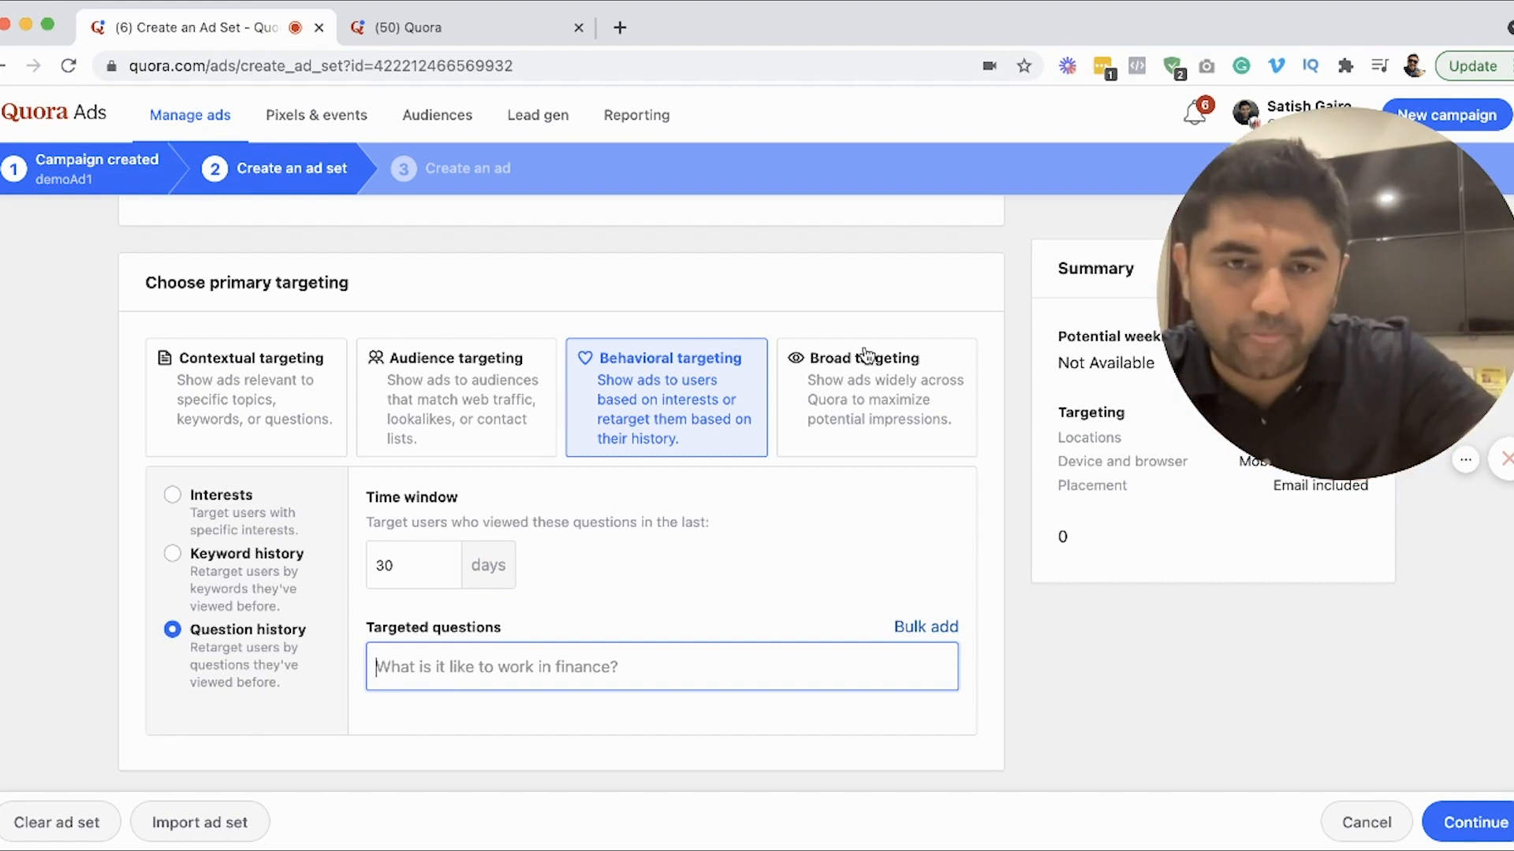
# Compare the Broad, Contextual and Audience targeting options, and choose Behavioral targeting by Interests as the primary targeting
pyautogui.click(854, 438)
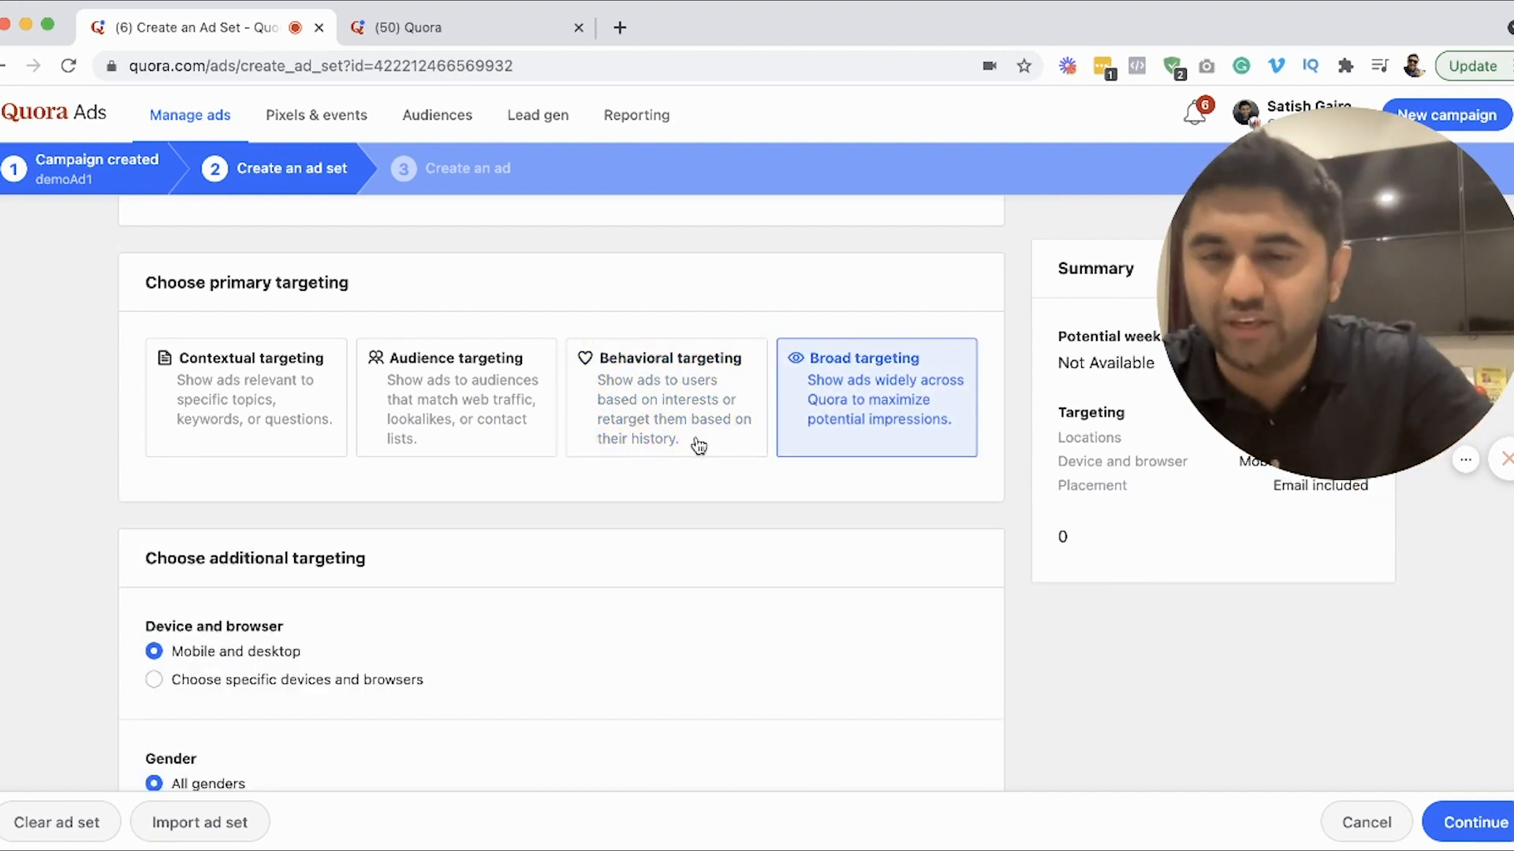
pyautogui.click(289, 424)
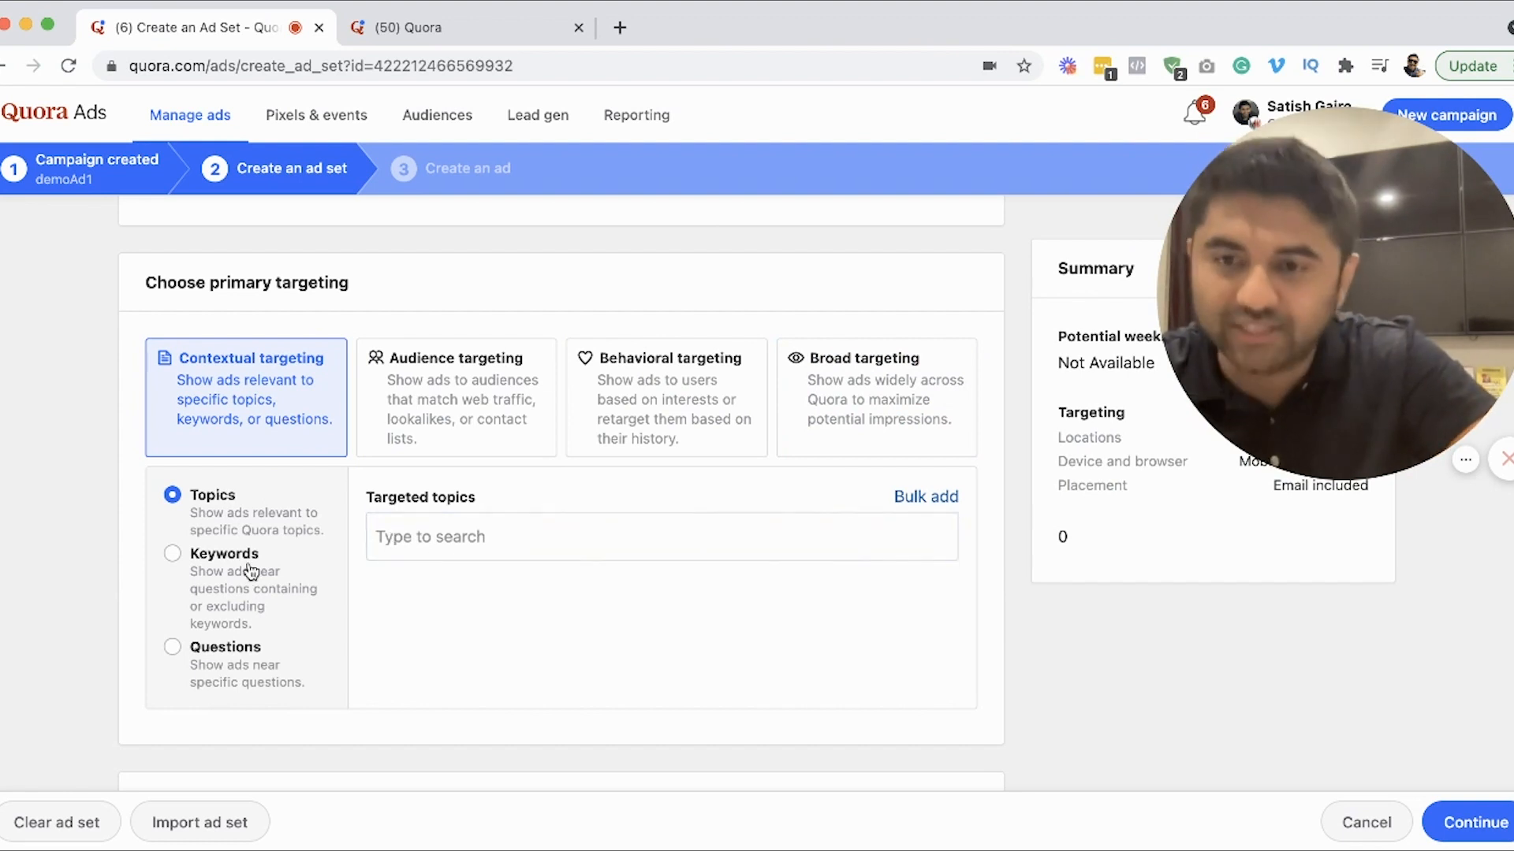
pyautogui.click(432, 406)
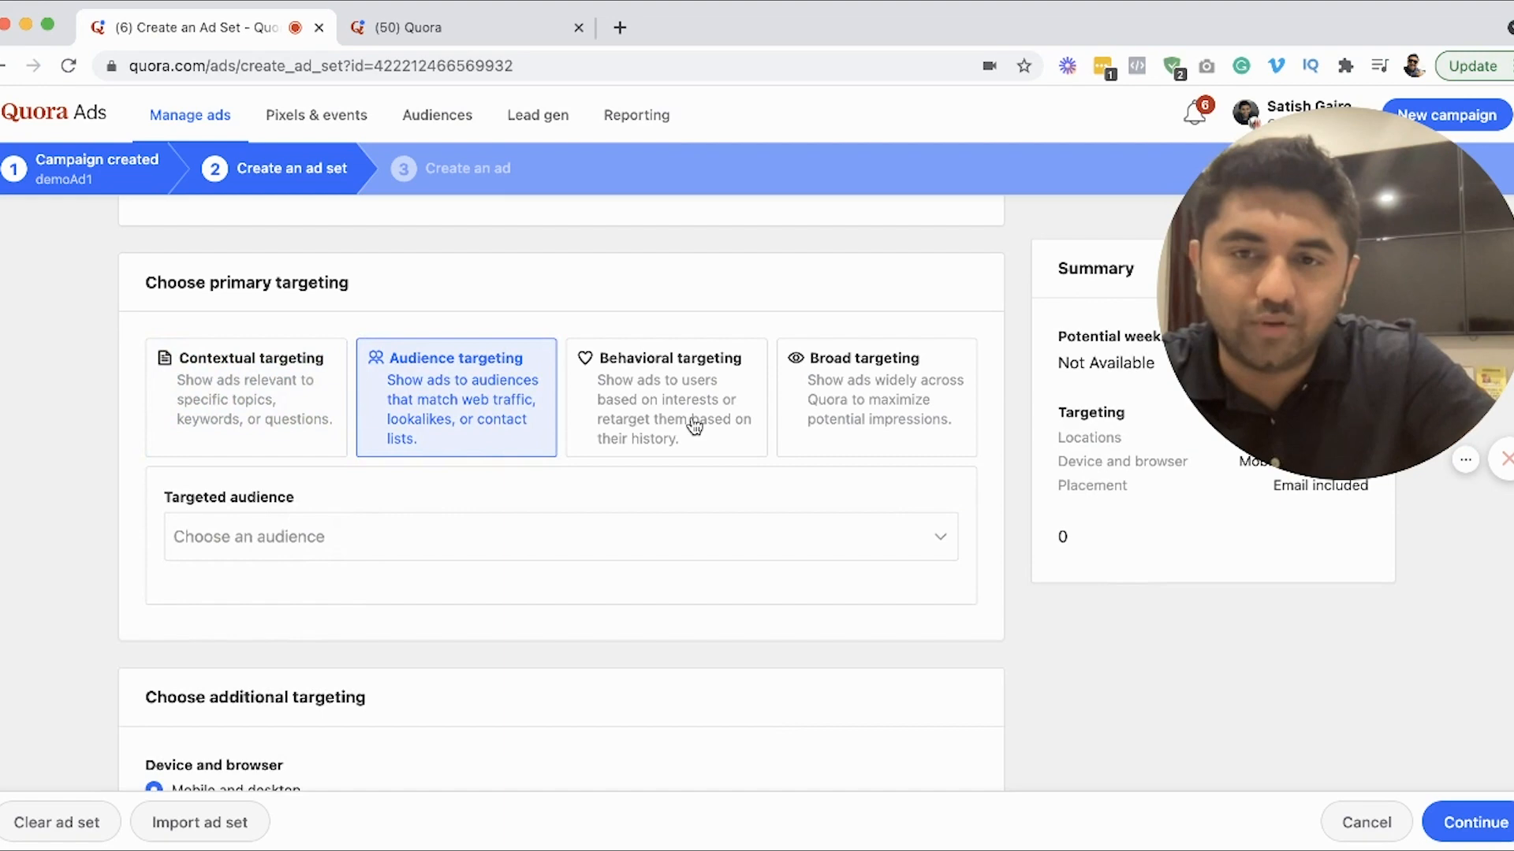
pyautogui.click(694, 425)
pyautogui.click(418, 419)
pyautogui.click(682, 421)
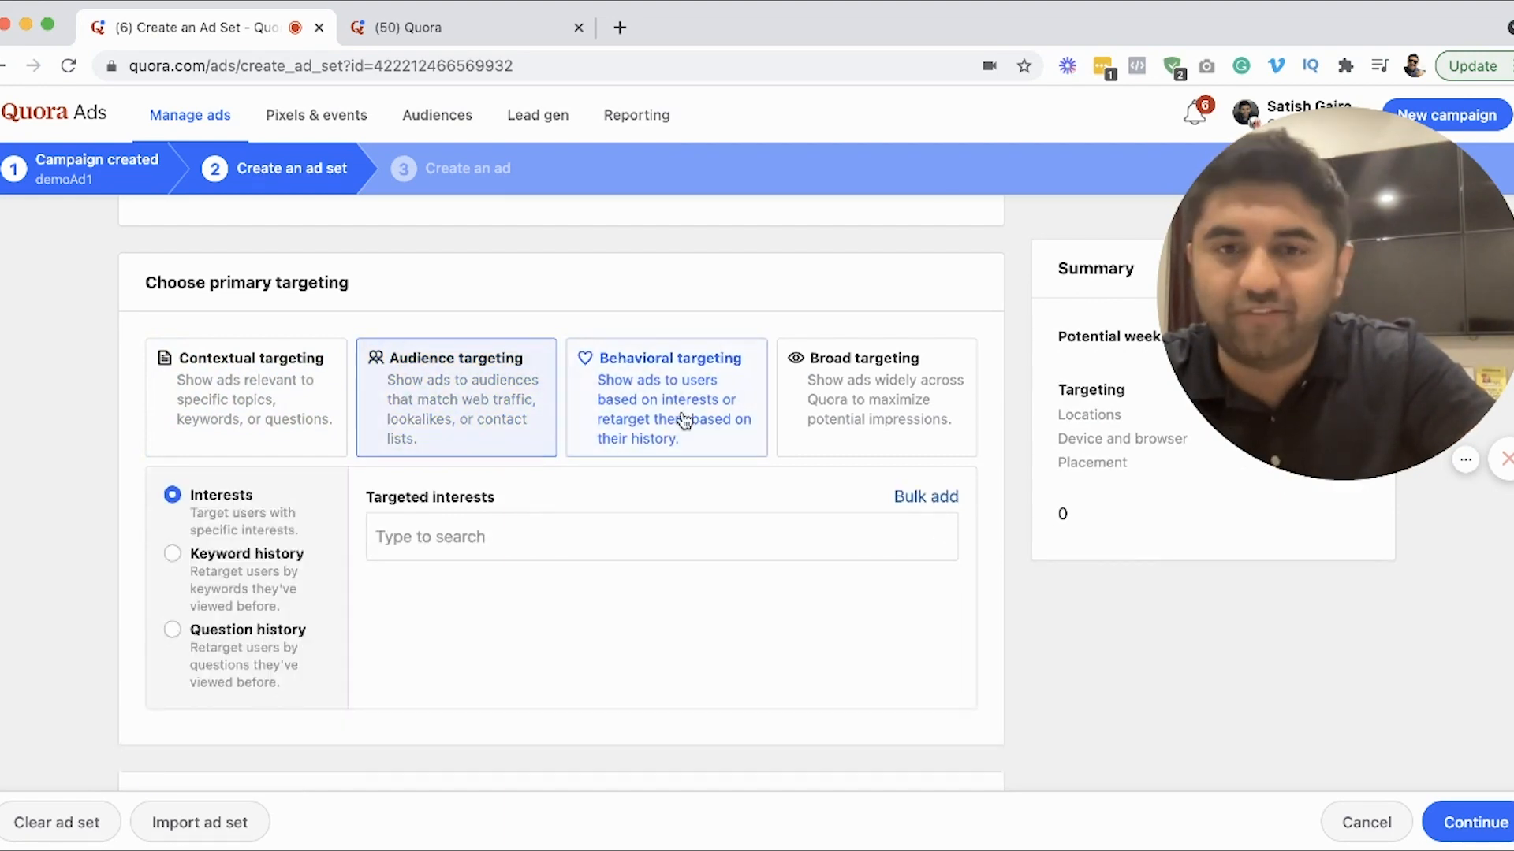
# Review the ad set's additional targeting, Quora Digest email and bid settings, and try to continue to the ad
pyautogui.scroll(-7, 682, 419)
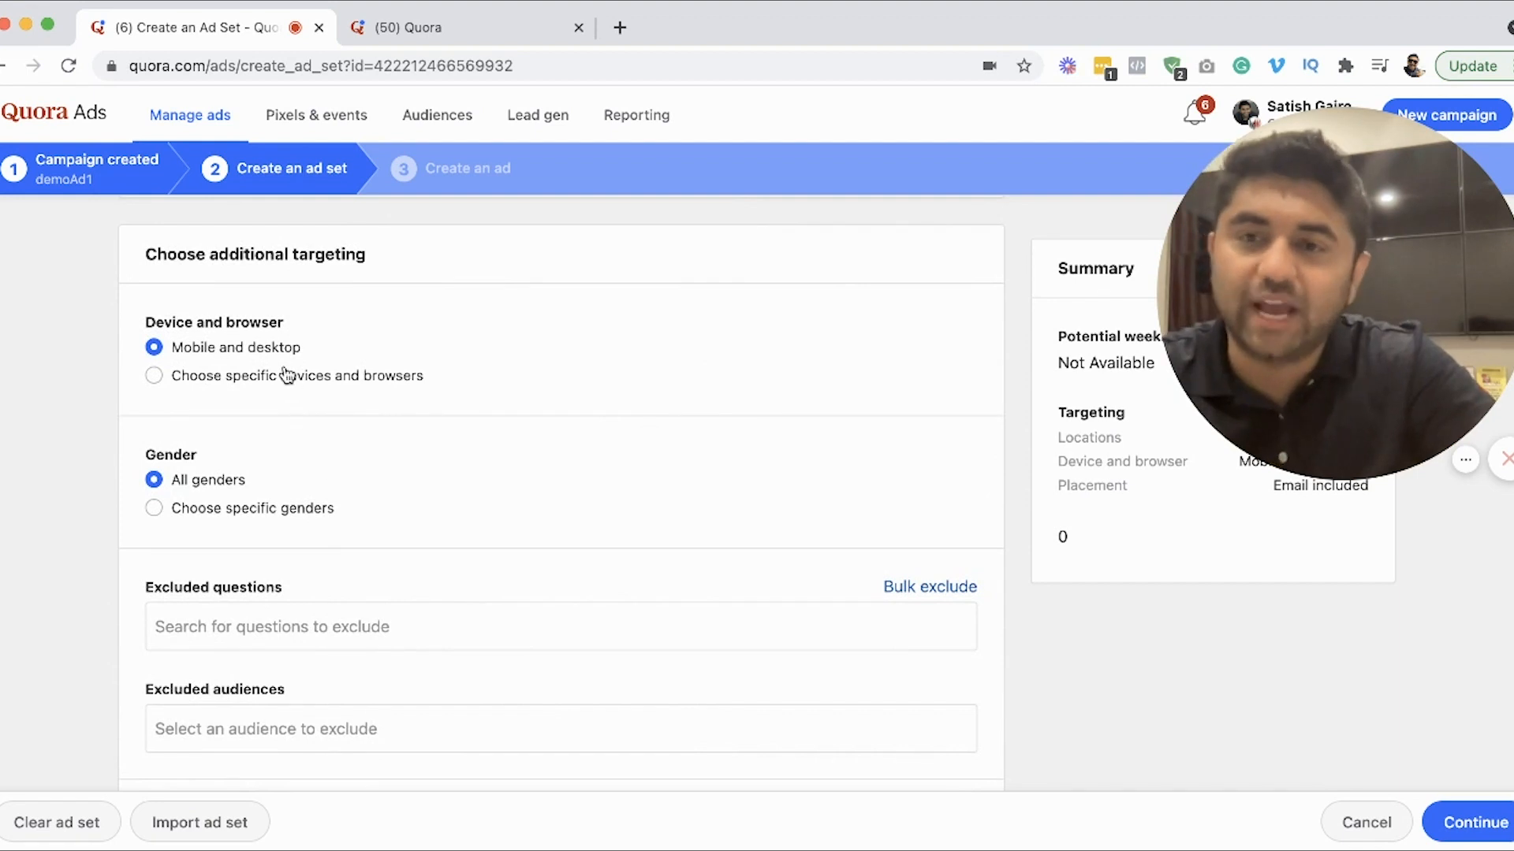
pyautogui.scroll(-3, 286, 375)
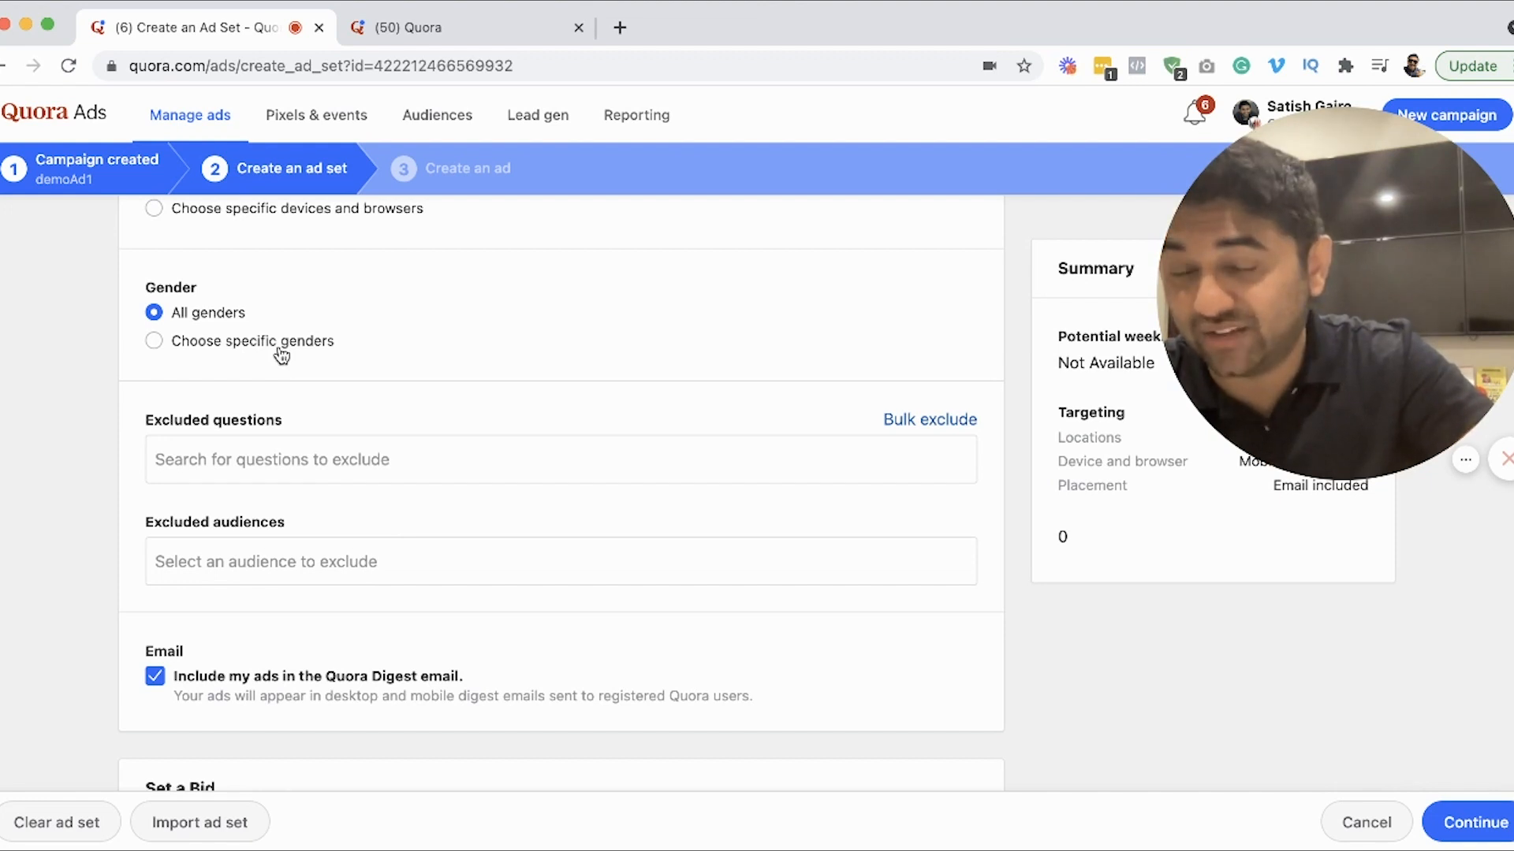
pyautogui.scroll(-4, 280, 351)
pyautogui.scroll(-2, 278, 342)
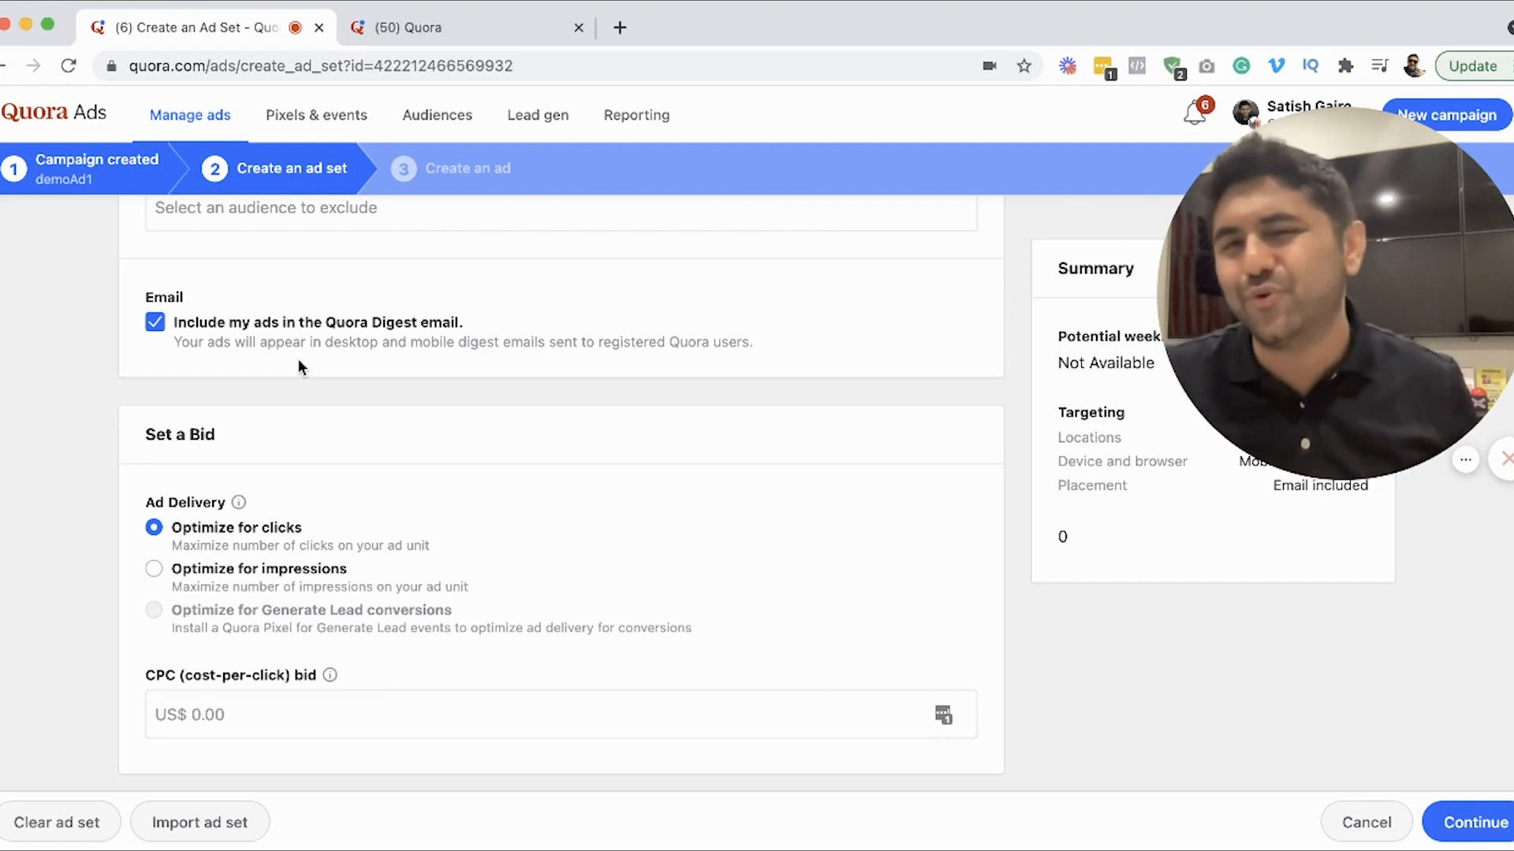
pyautogui.scroll(-1, 298, 363)
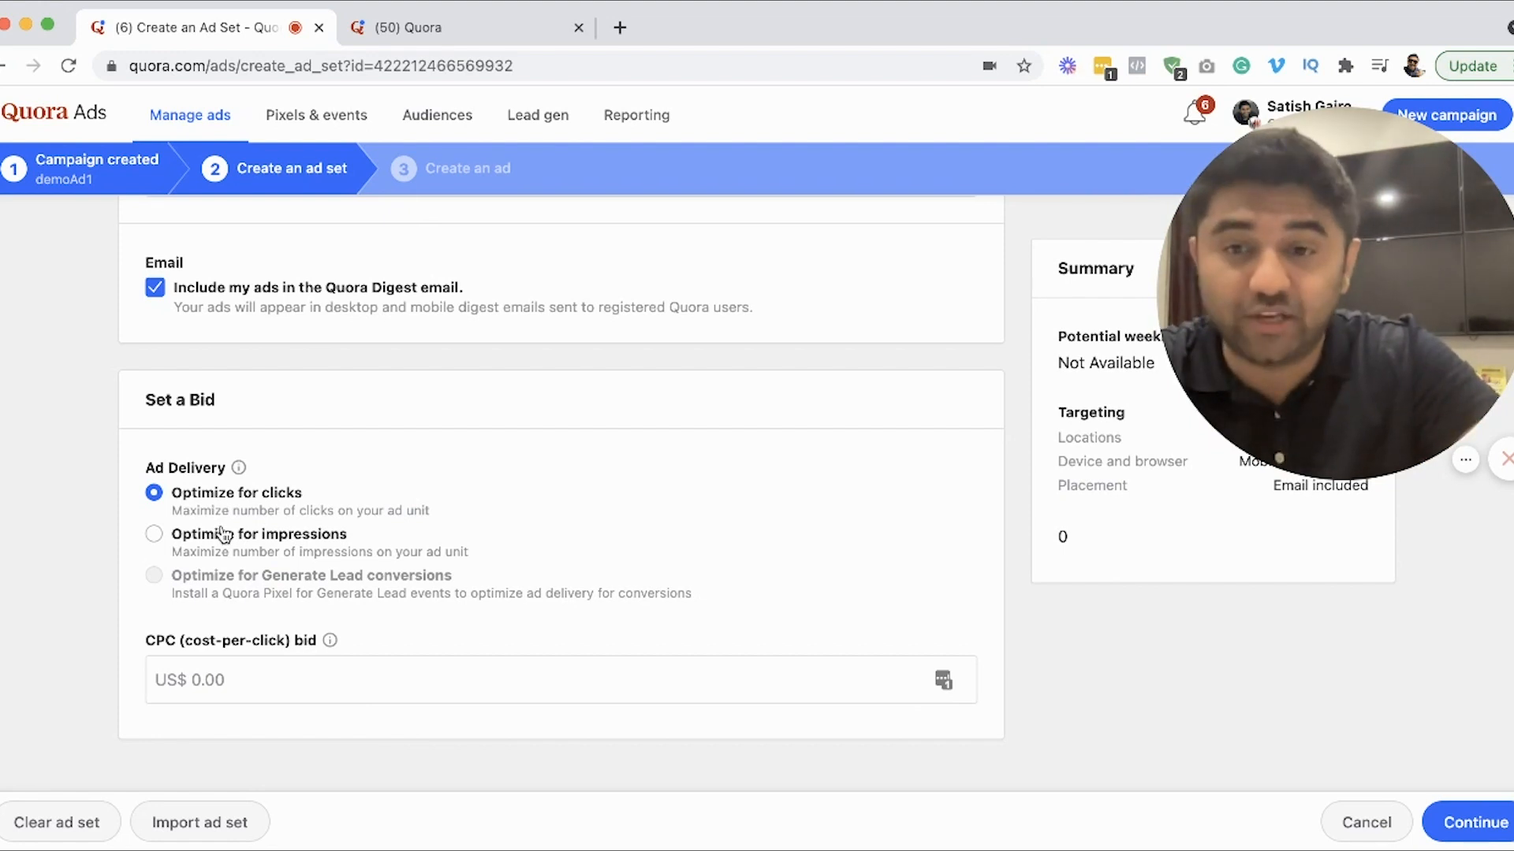
pyautogui.click(253, 672)
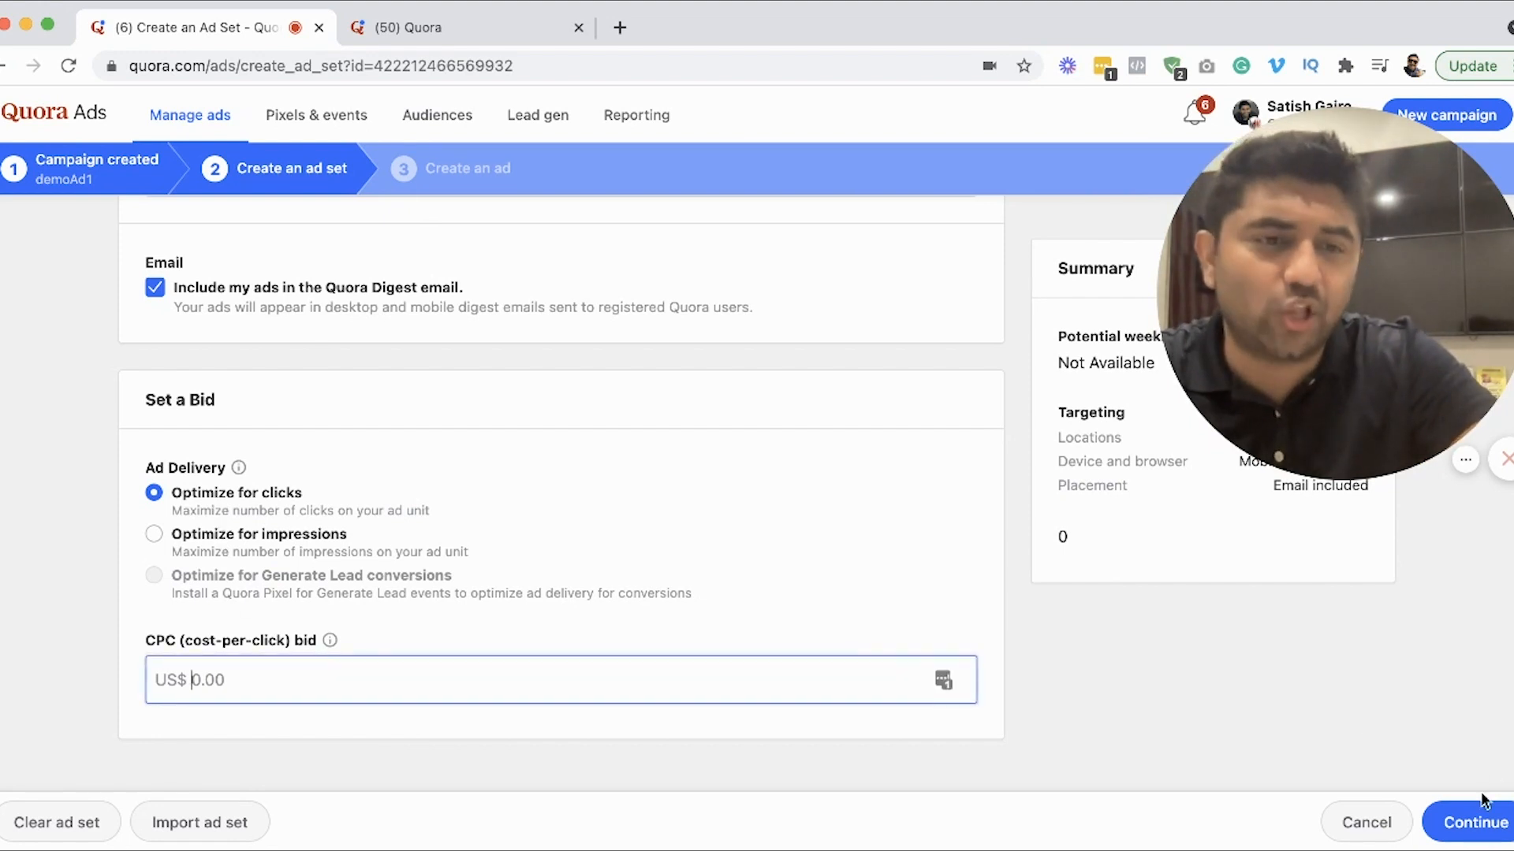
pyautogui.click(1463, 828)
# Add Wanting and Making Money to the targeted interests and try to continue to the ad
pyautogui.scroll(3, 751, 520)
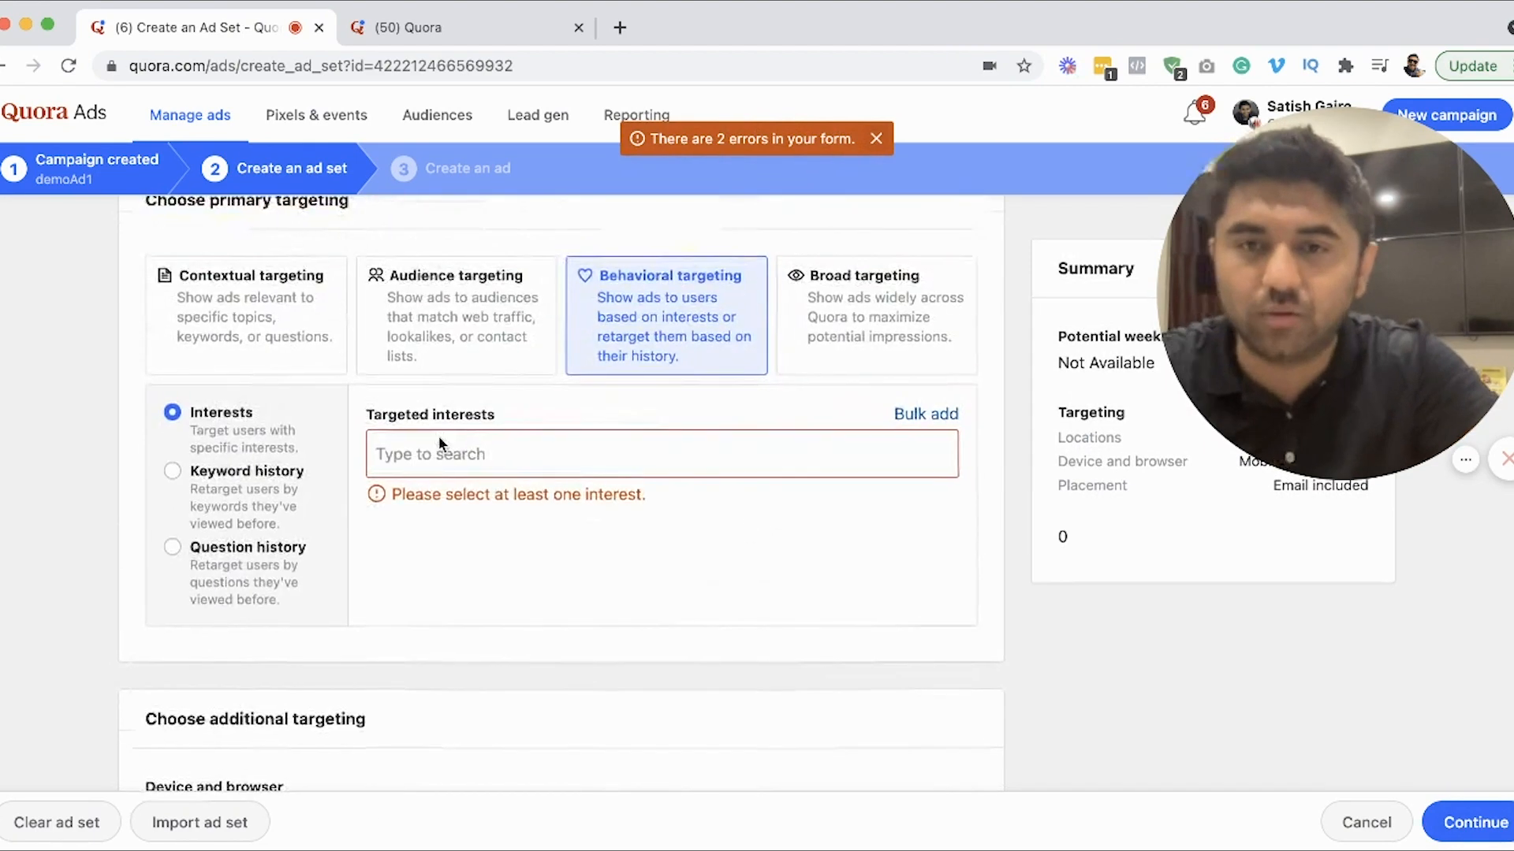
pyautogui.click(440, 456)
pyautogui.write('making money')
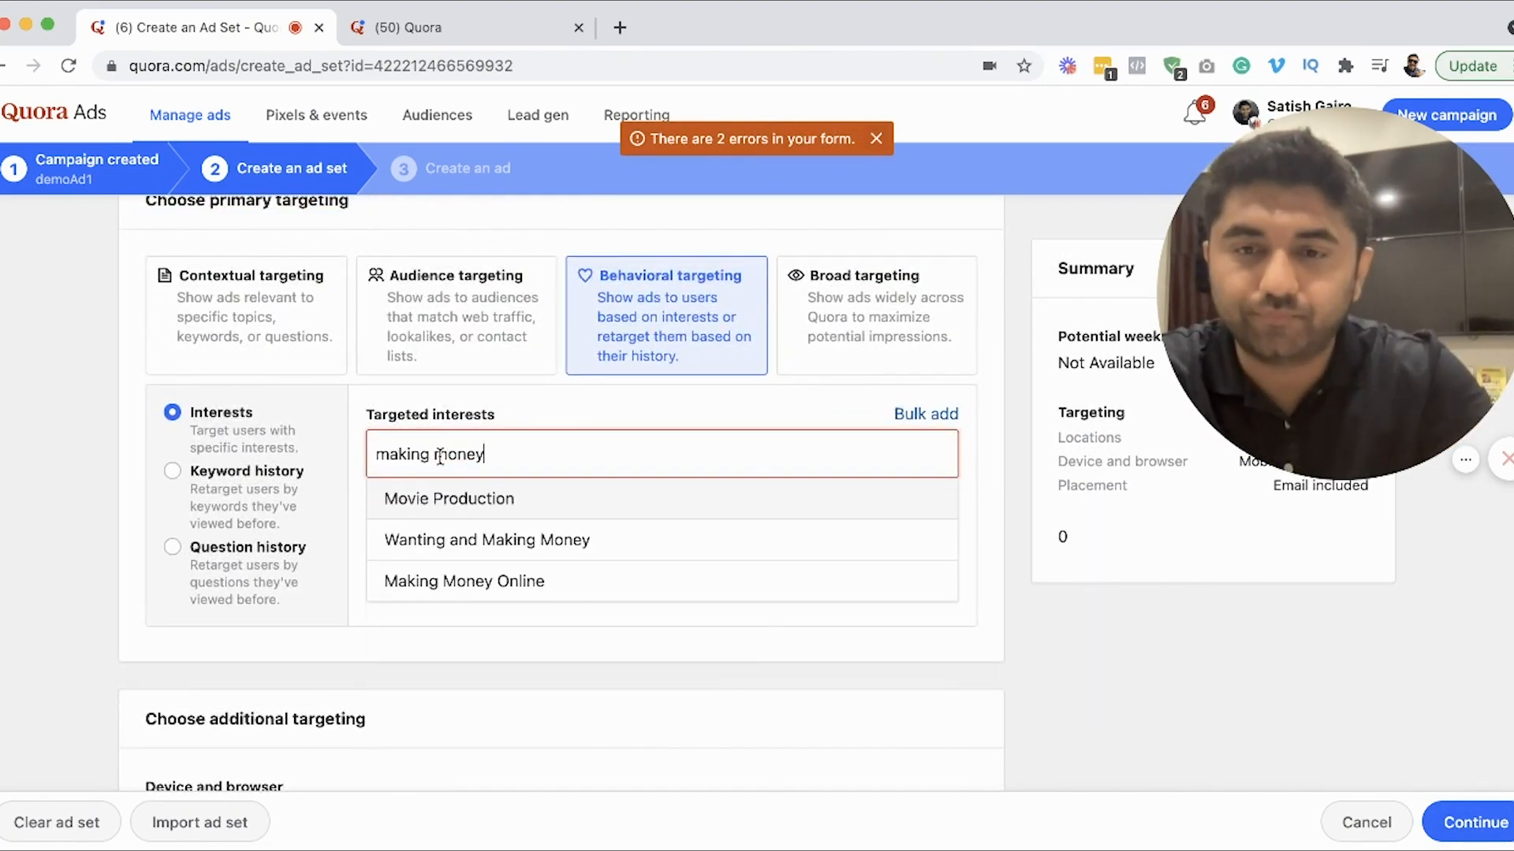
pyautogui.click(464, 507)
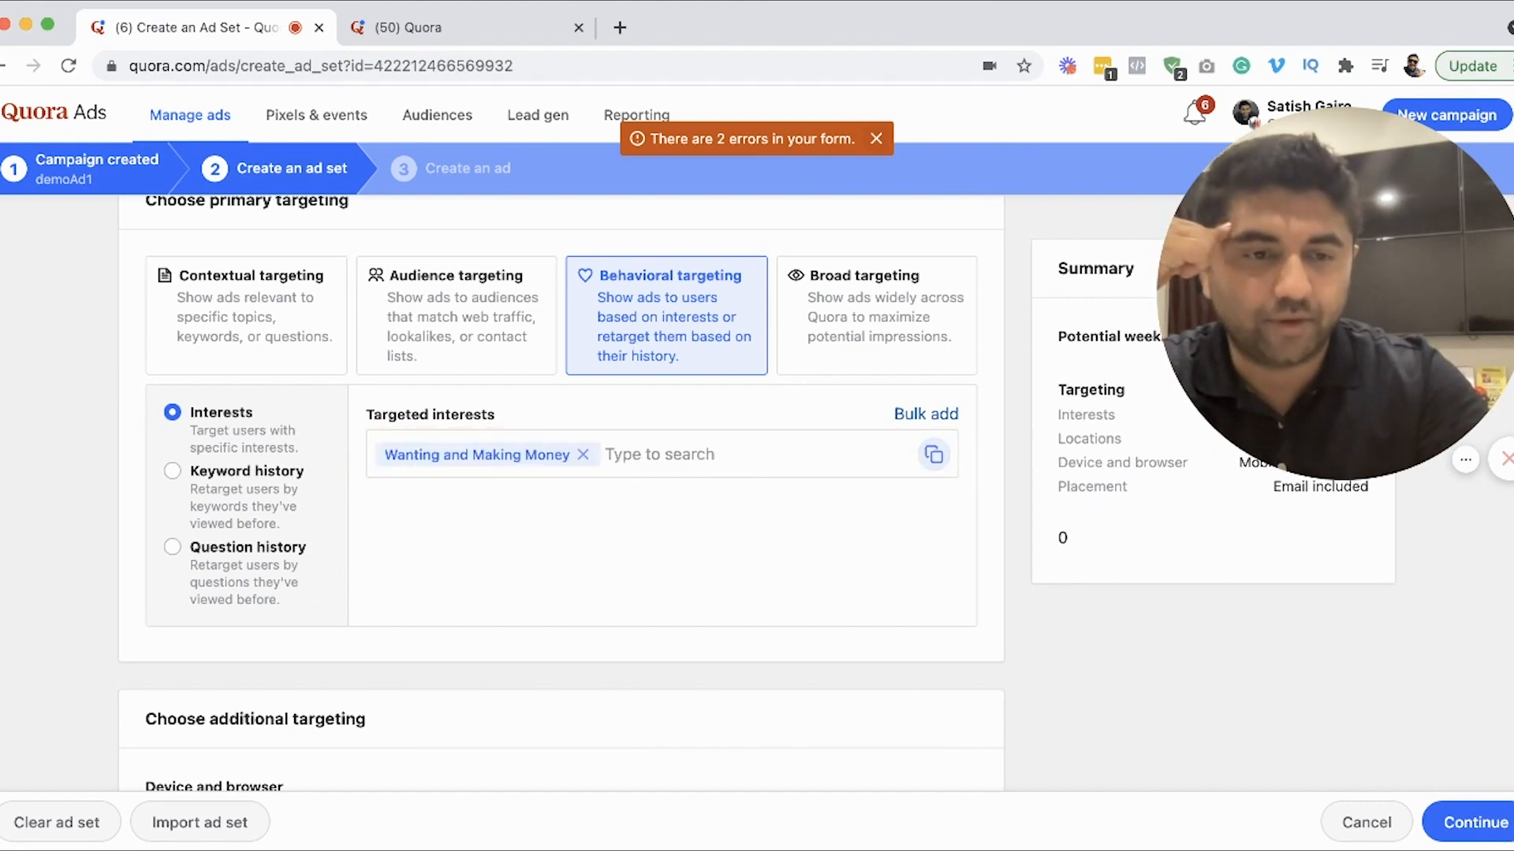
pyautogui.click(1474, 823)
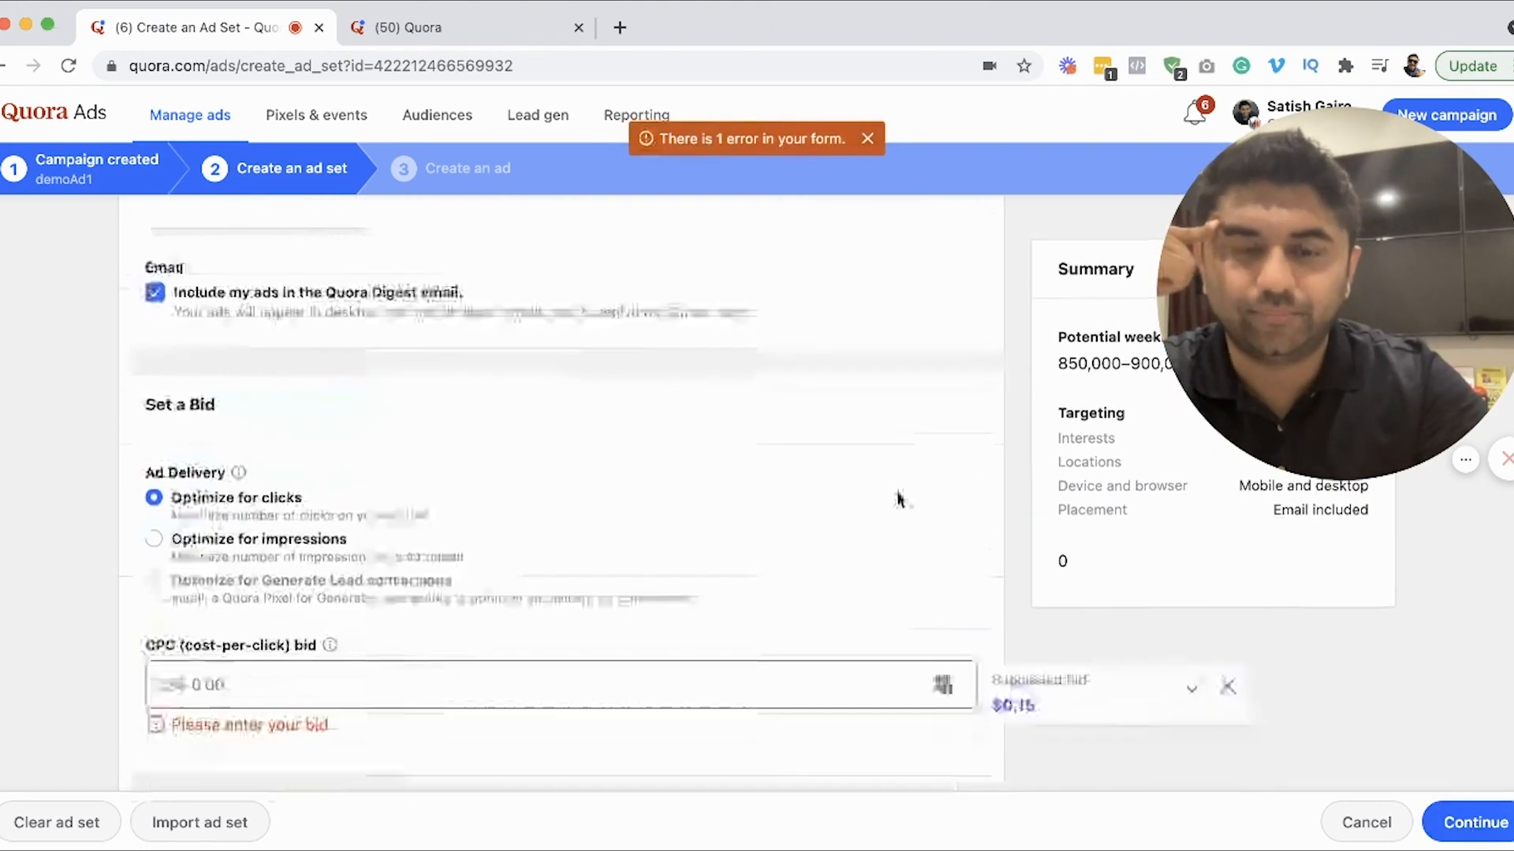
# Set the ad set's cost-per-click bid to US$ .25 and continue to the ad creation stage
pyautogui.click(448, 651)
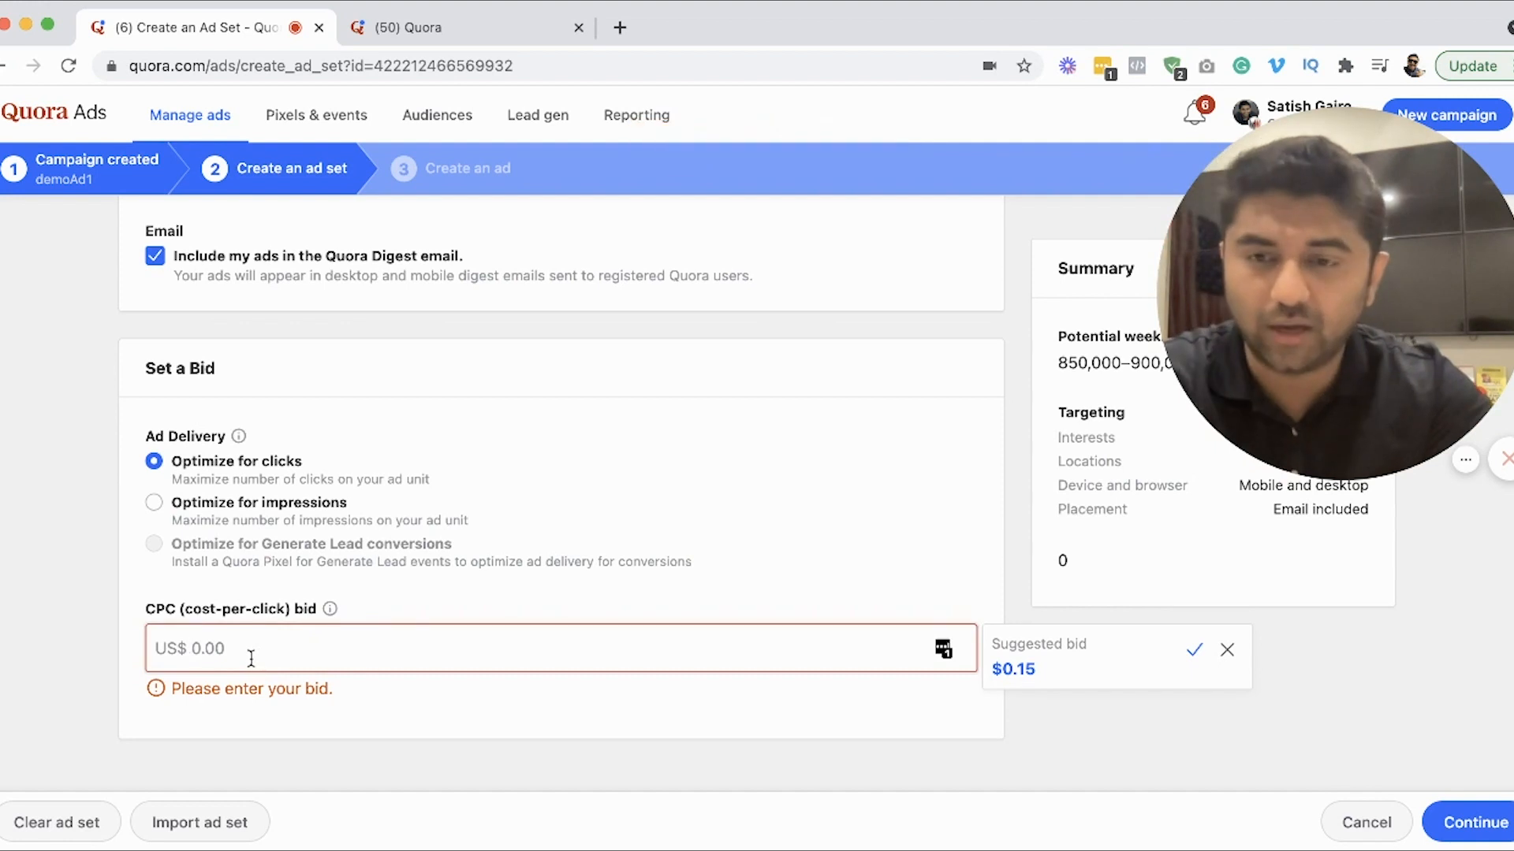
pyautogui.write('1')
pyautogui.press('BackSpace')
pyautogui.write('.25')
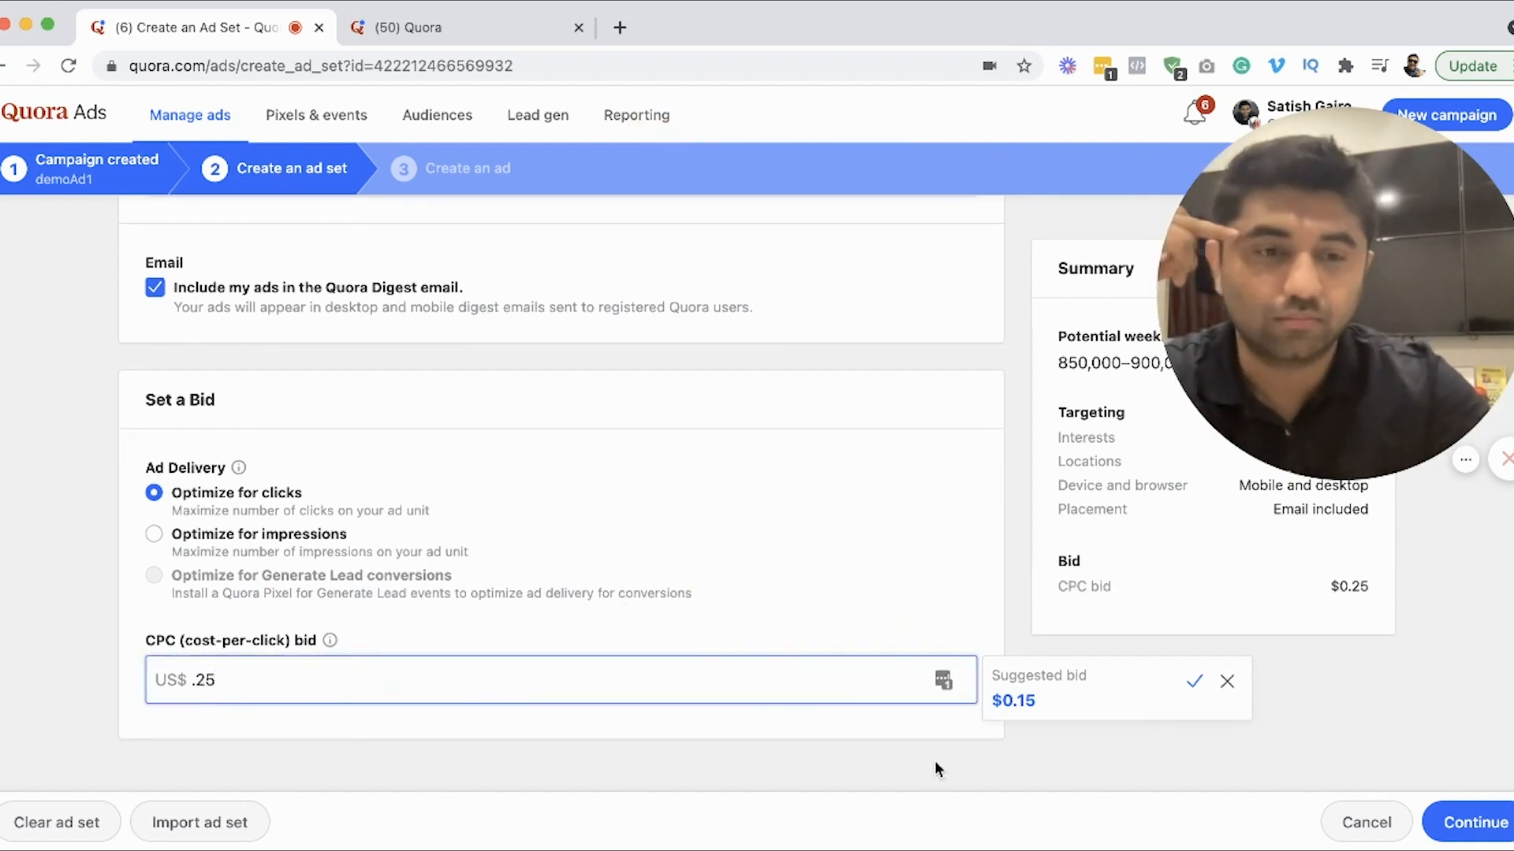
pyautogui.click(1494, 824)
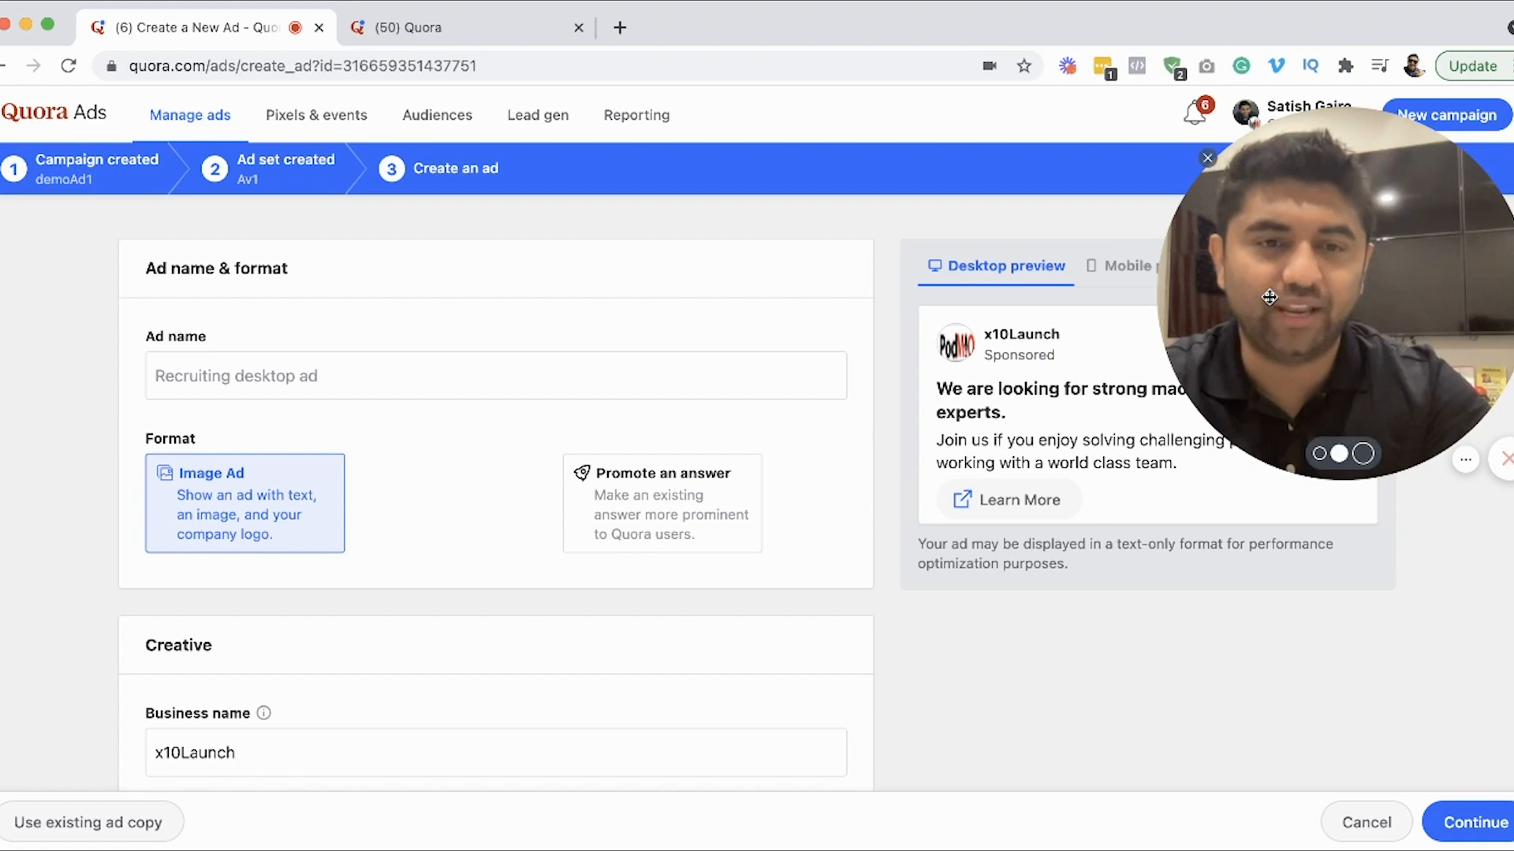
# Review the Image Ad form's creative fields, from business name, headline and body text to call to action, image and logo
pyautogui.moveTo(1399, 321); pyautogui.dragTo(1399, 684)
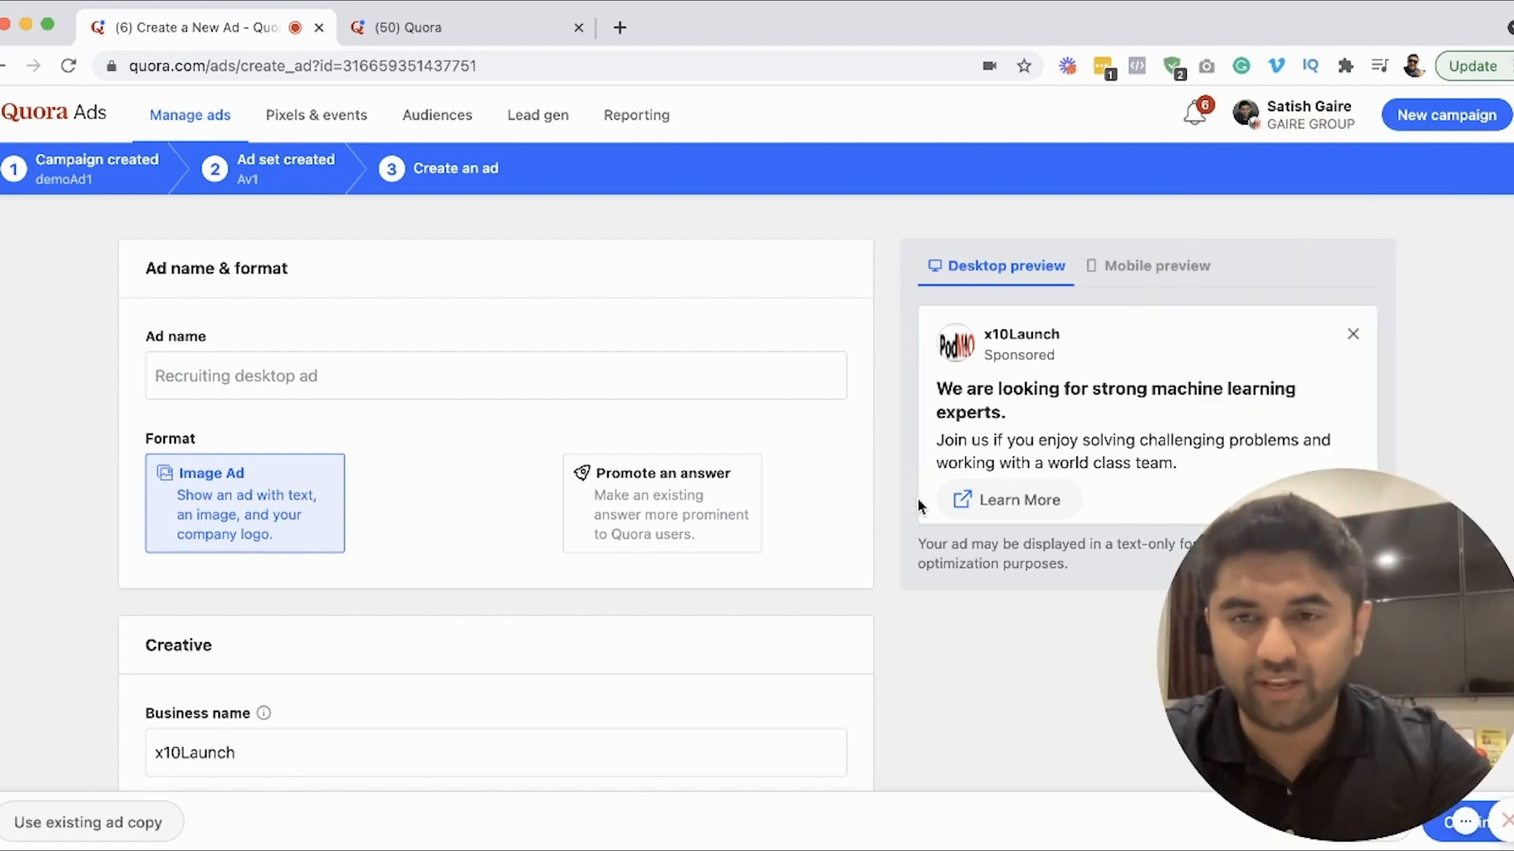
pyautogui.scroll(-5, 750, 419)
pyautogui.scroll(-2, 751, 420)
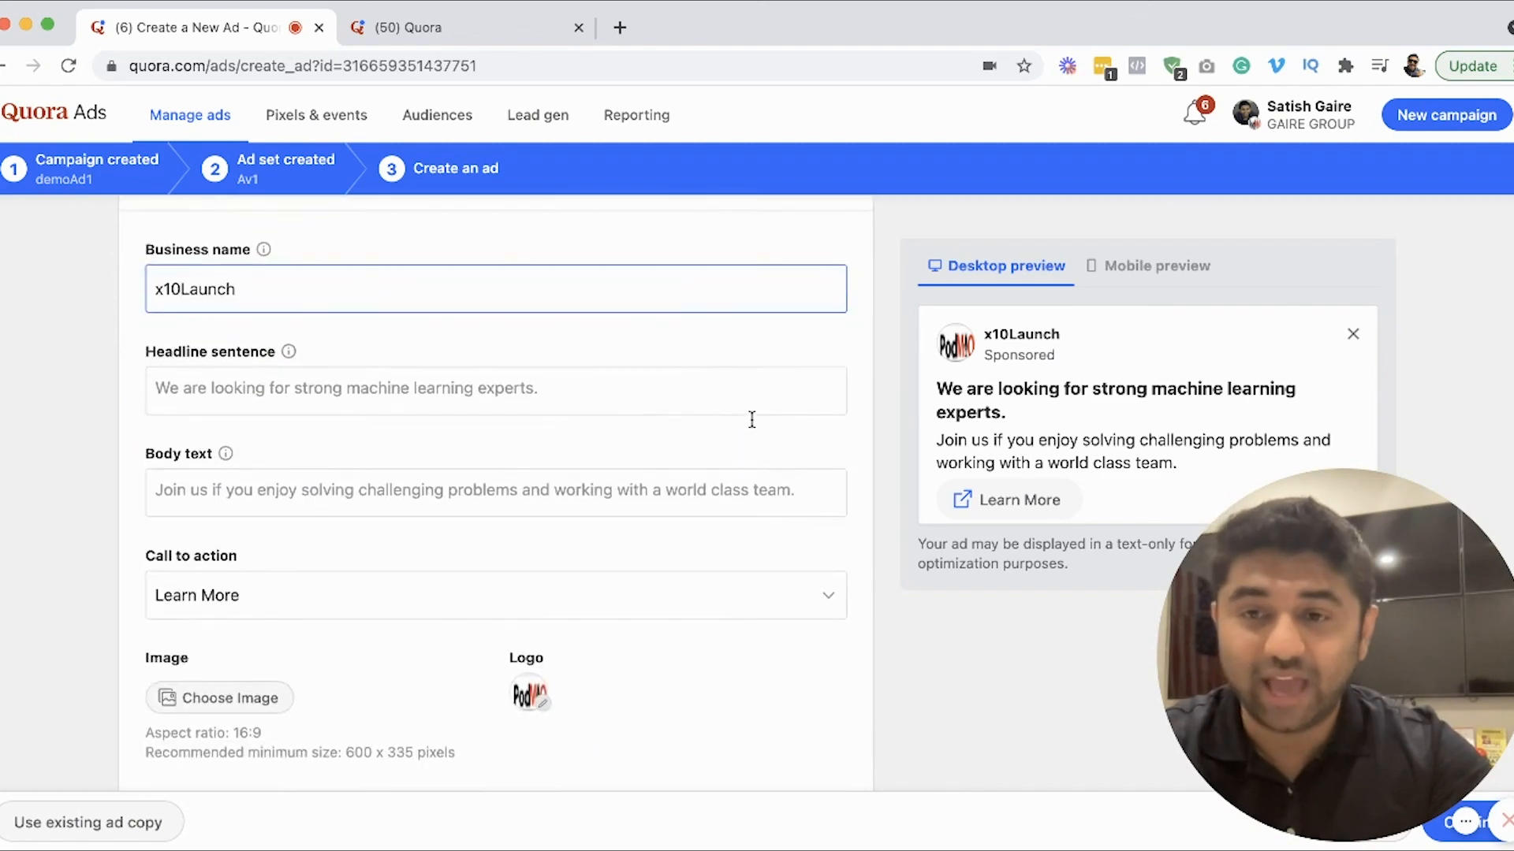
pyautogui.scroll(-3, 751, 419)
pyautogui.scroll(2, 750, 418)
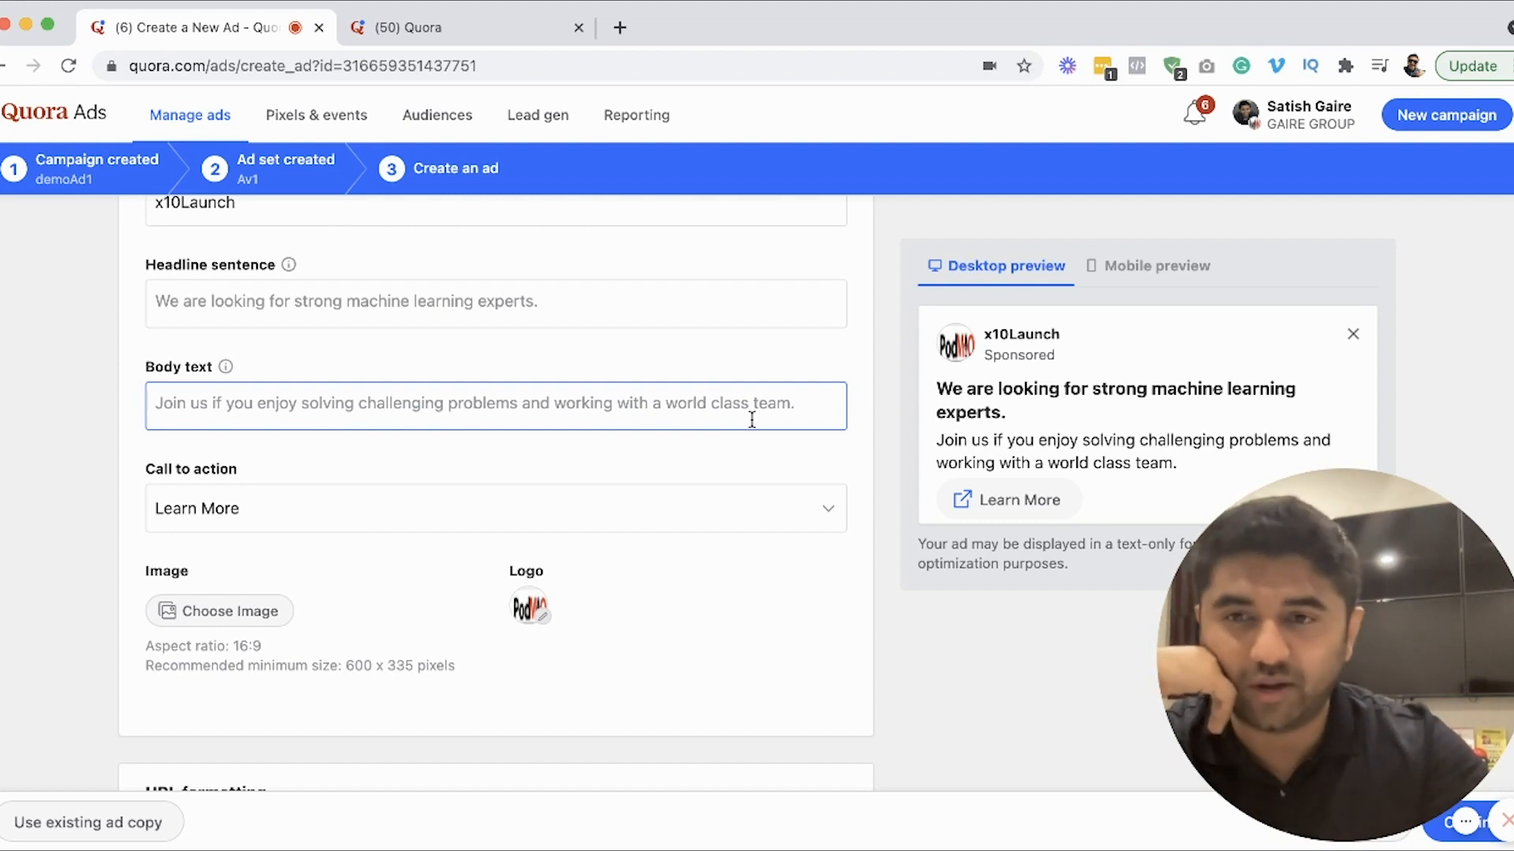
pyautogui.scroll(3, 752, 419)
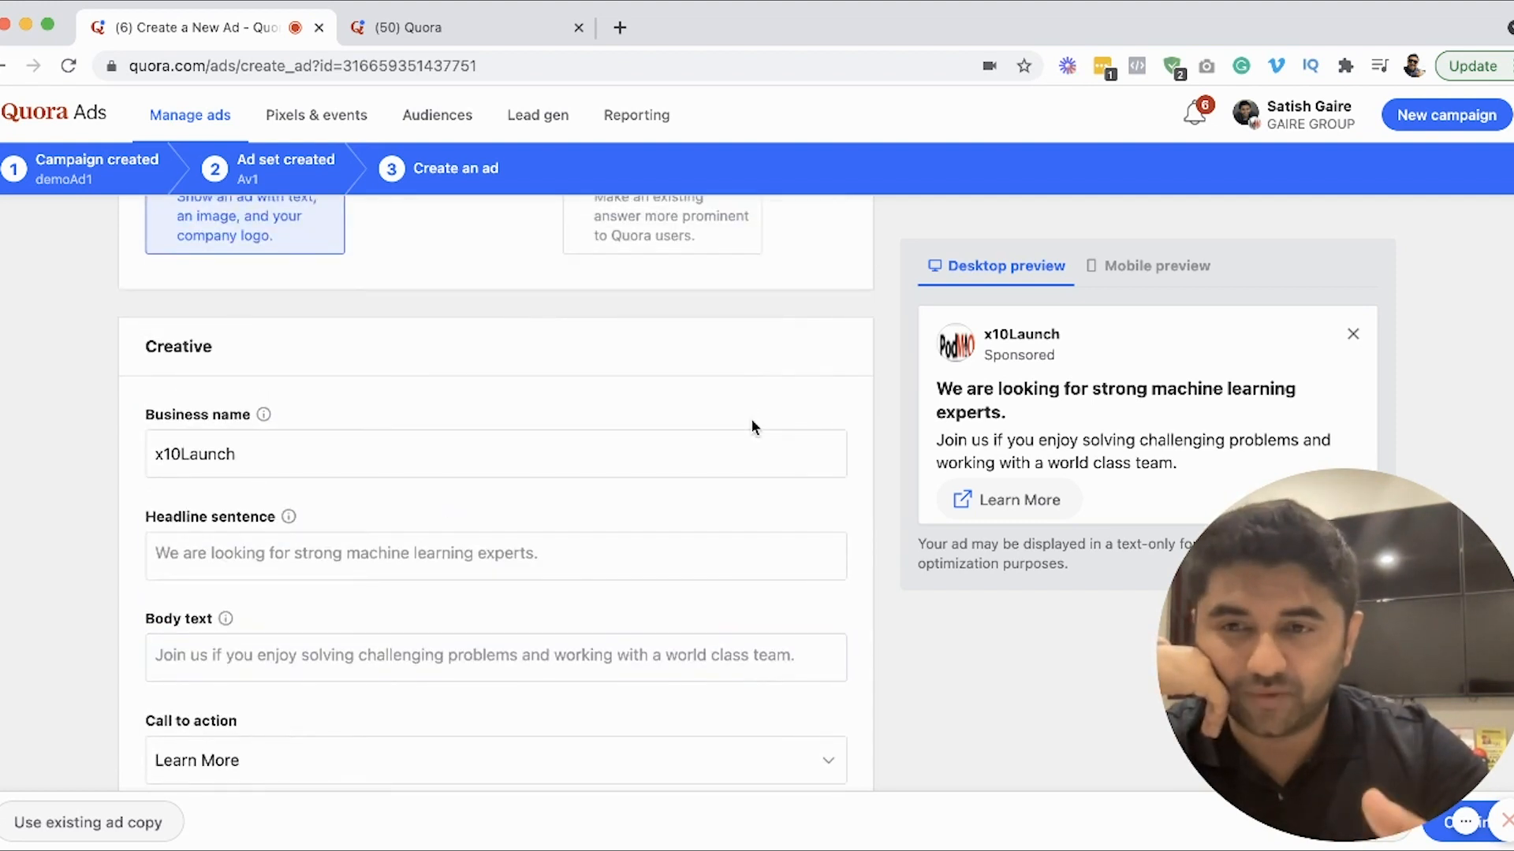
pyautogui.scroll(-5, 752, 420)
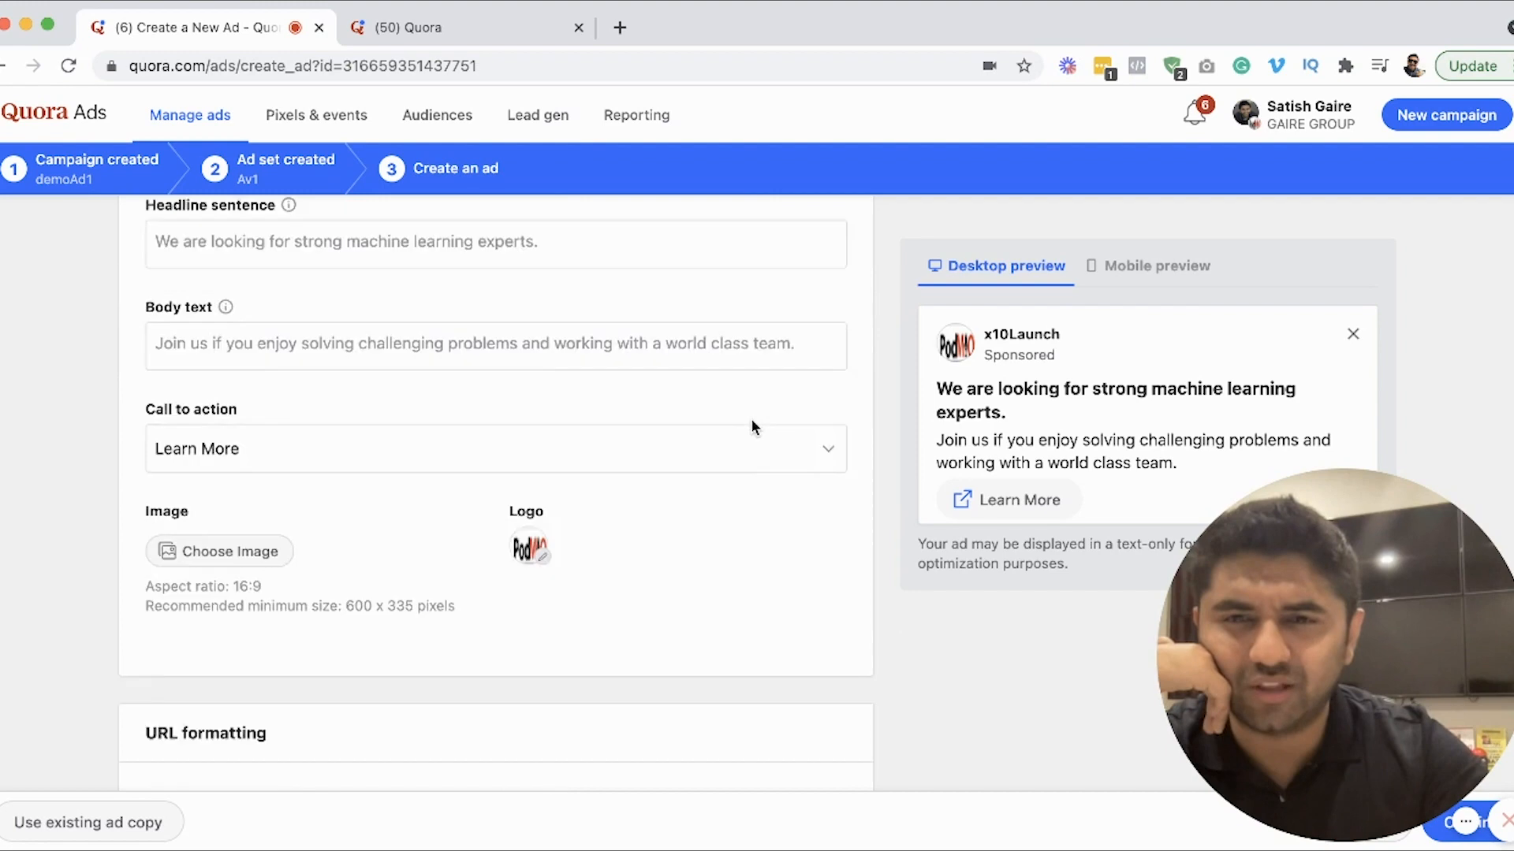
pyautogui.scroll(6, 750, 419)
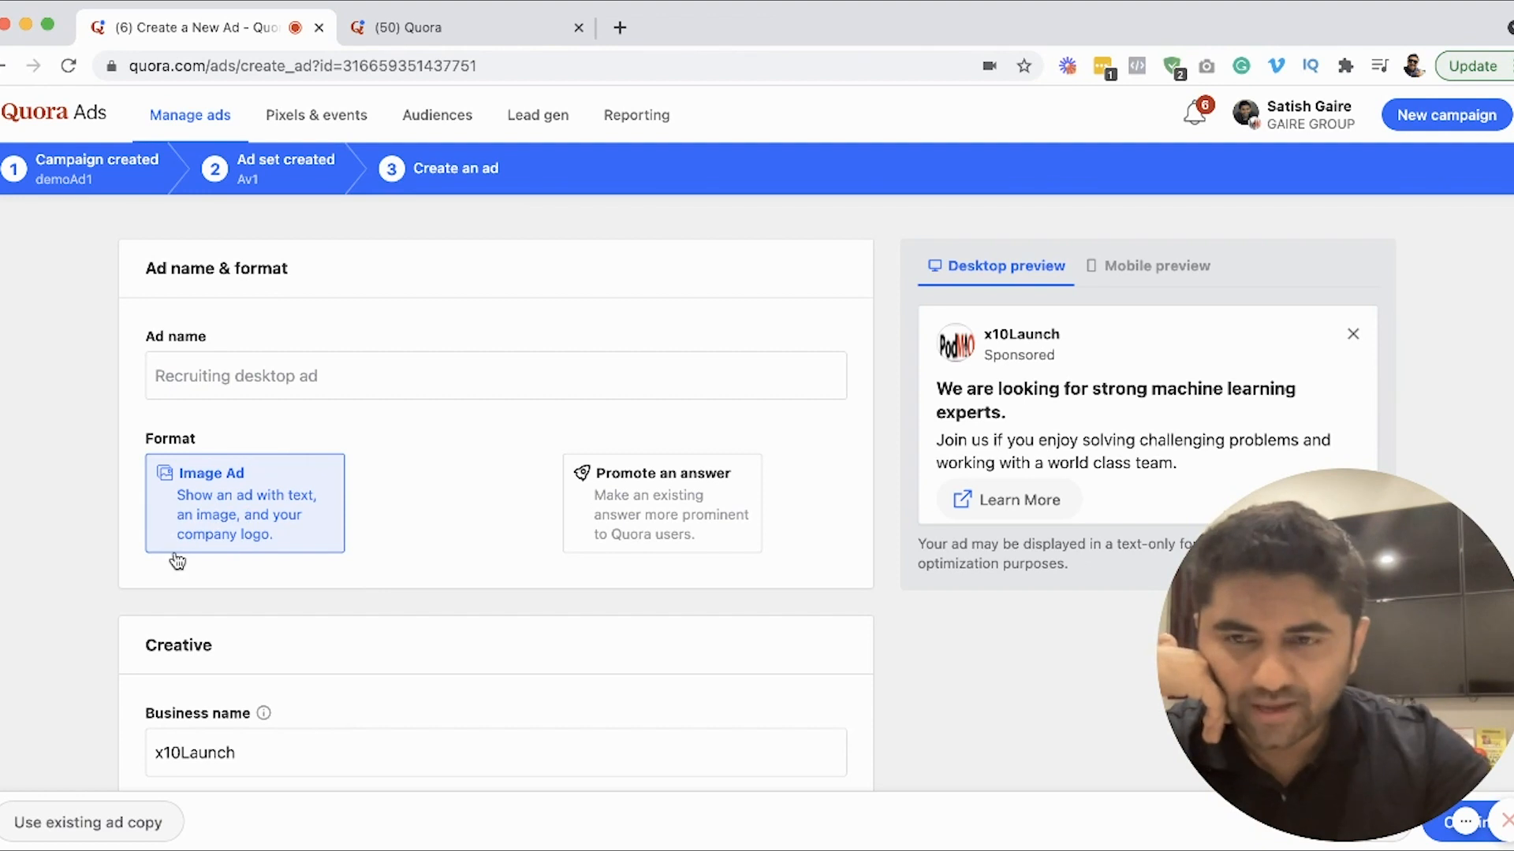
# Compare the creative fields and previews of the Image Ad and Promote an answer formats, and choose Promote an answer
pyautogui.click(614, 514)
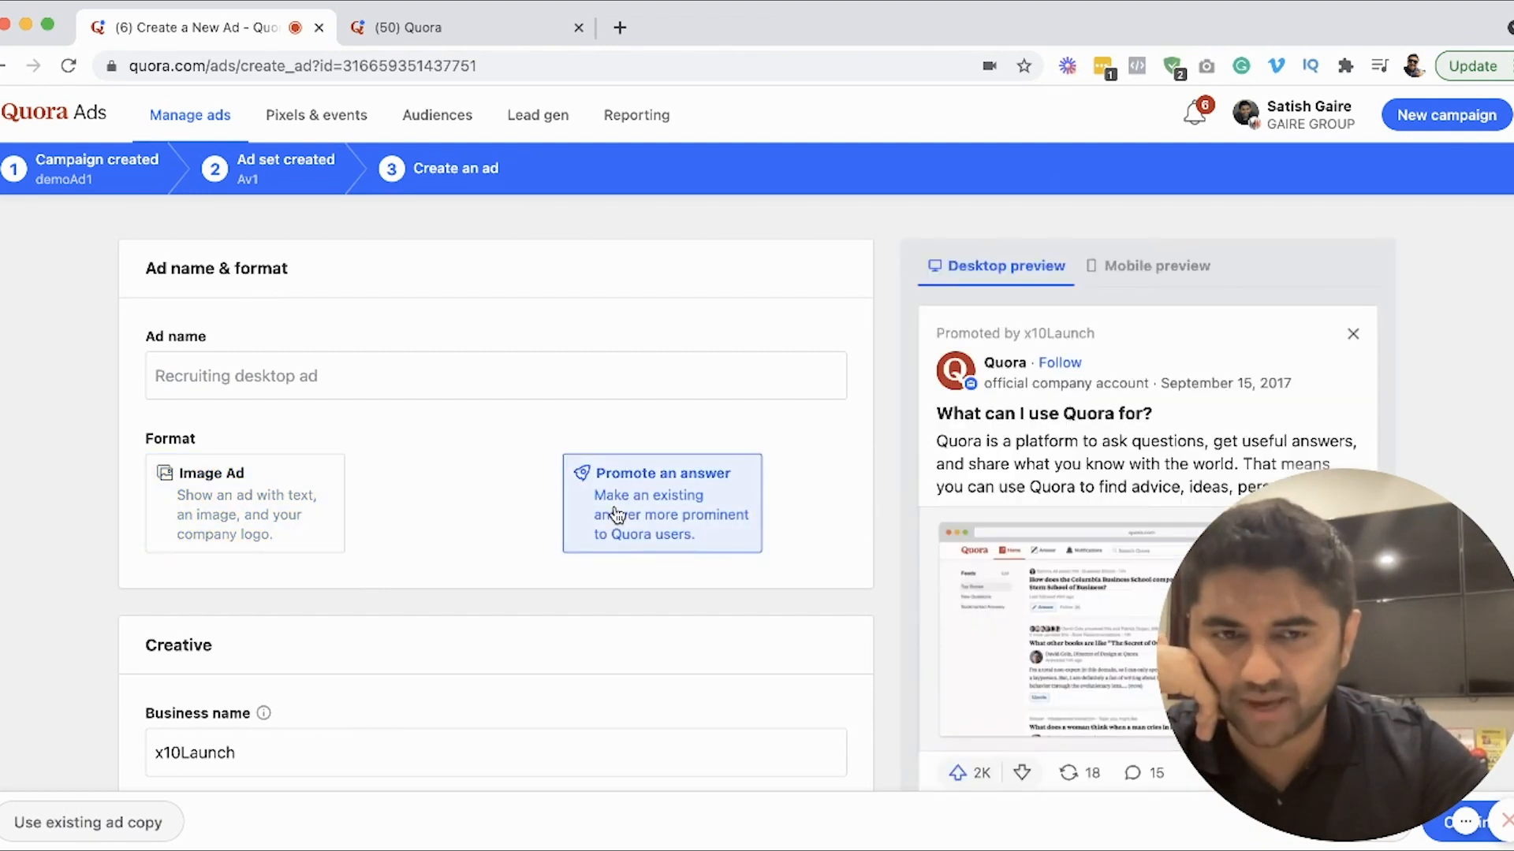
pyautogui.scroll(-2, 616, 514)
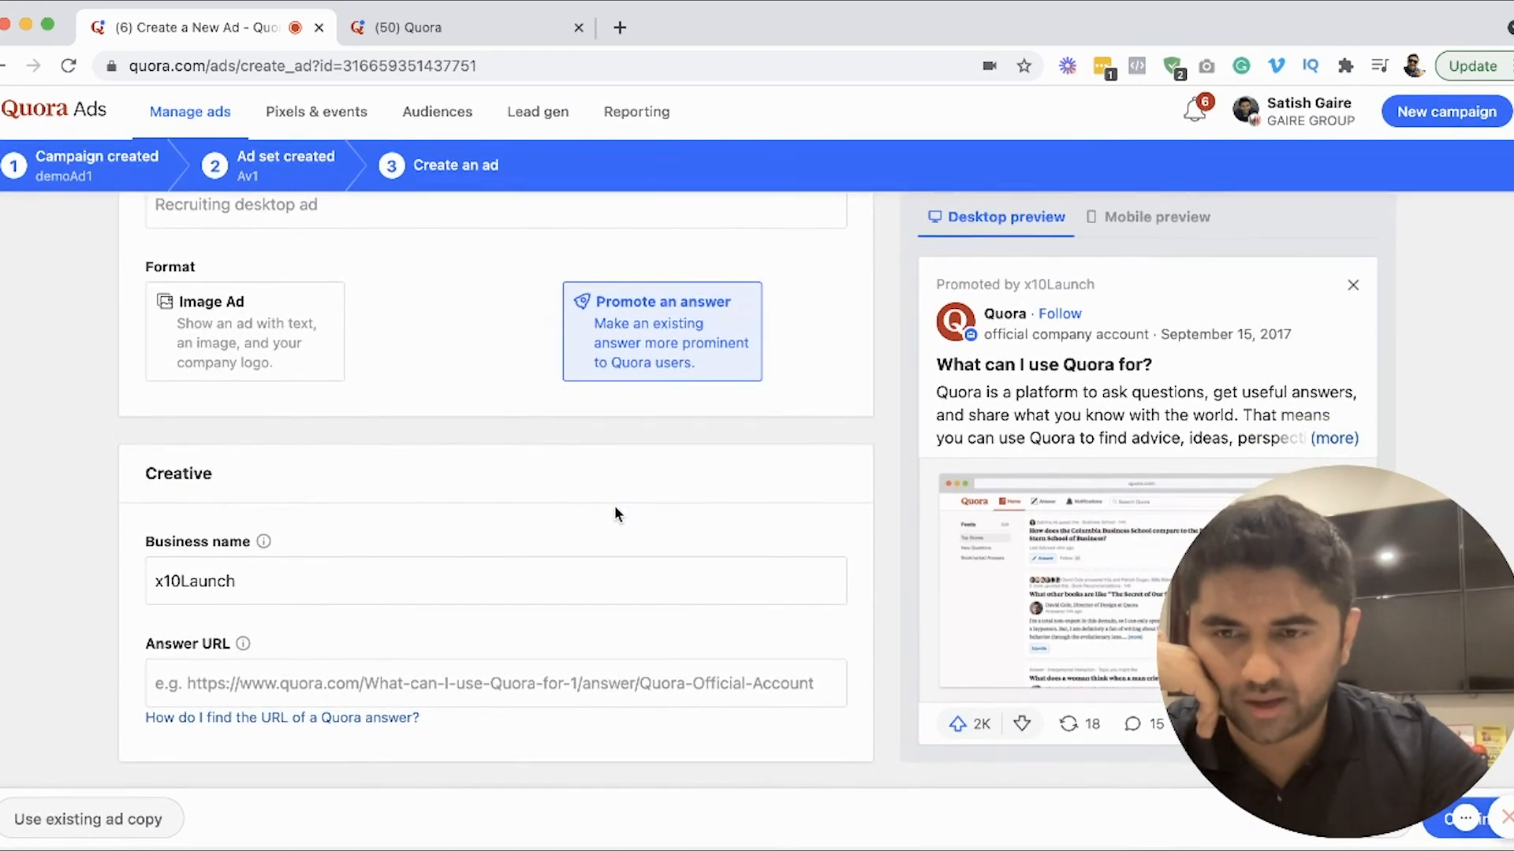
pyautogui.scroll(2, 615, 513)
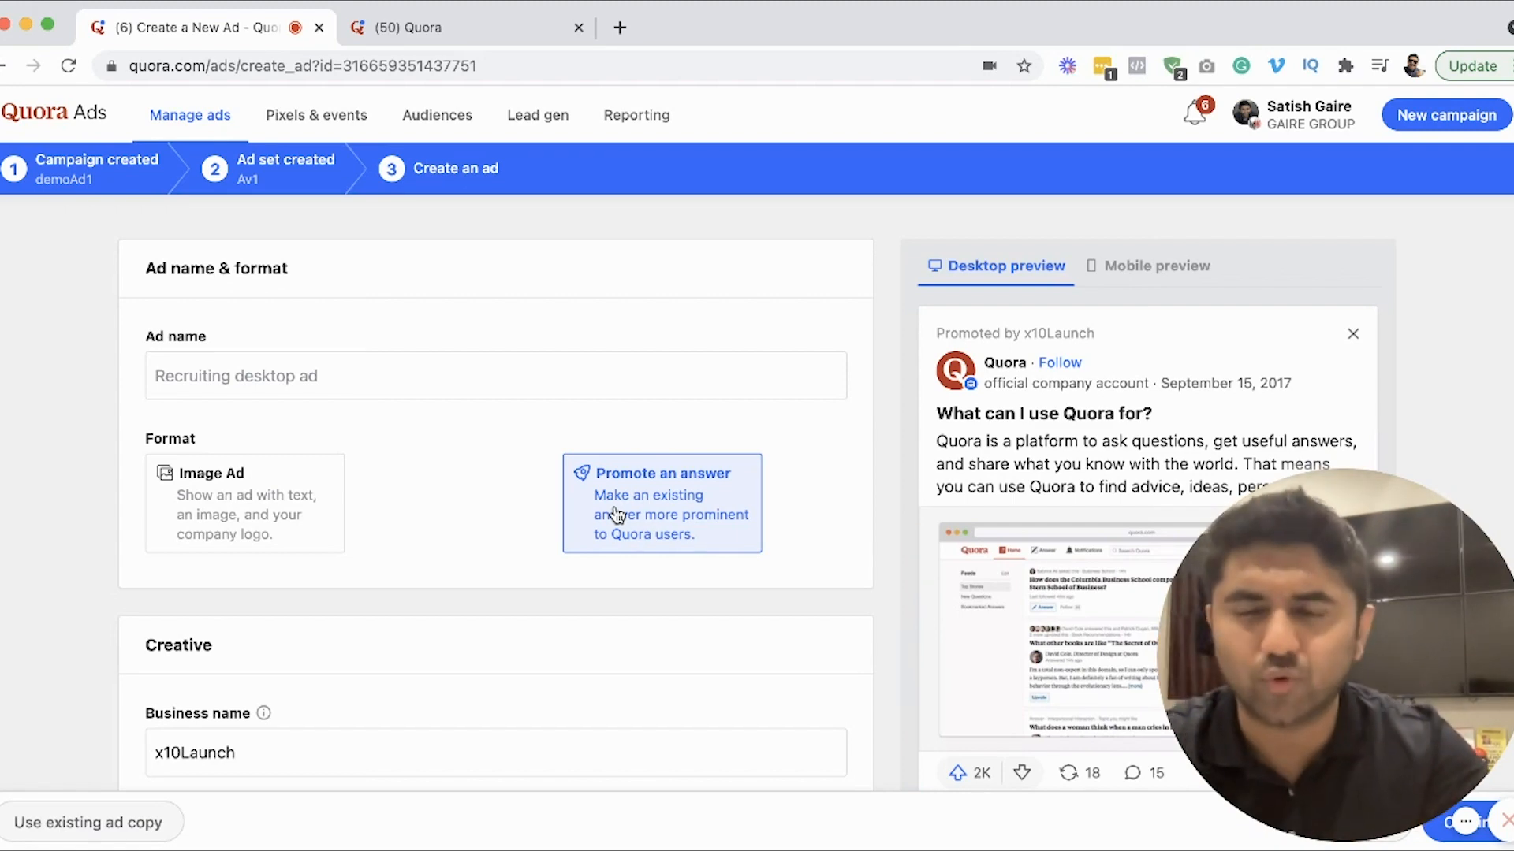
pyautogui.scroll(-2, 449, 479)
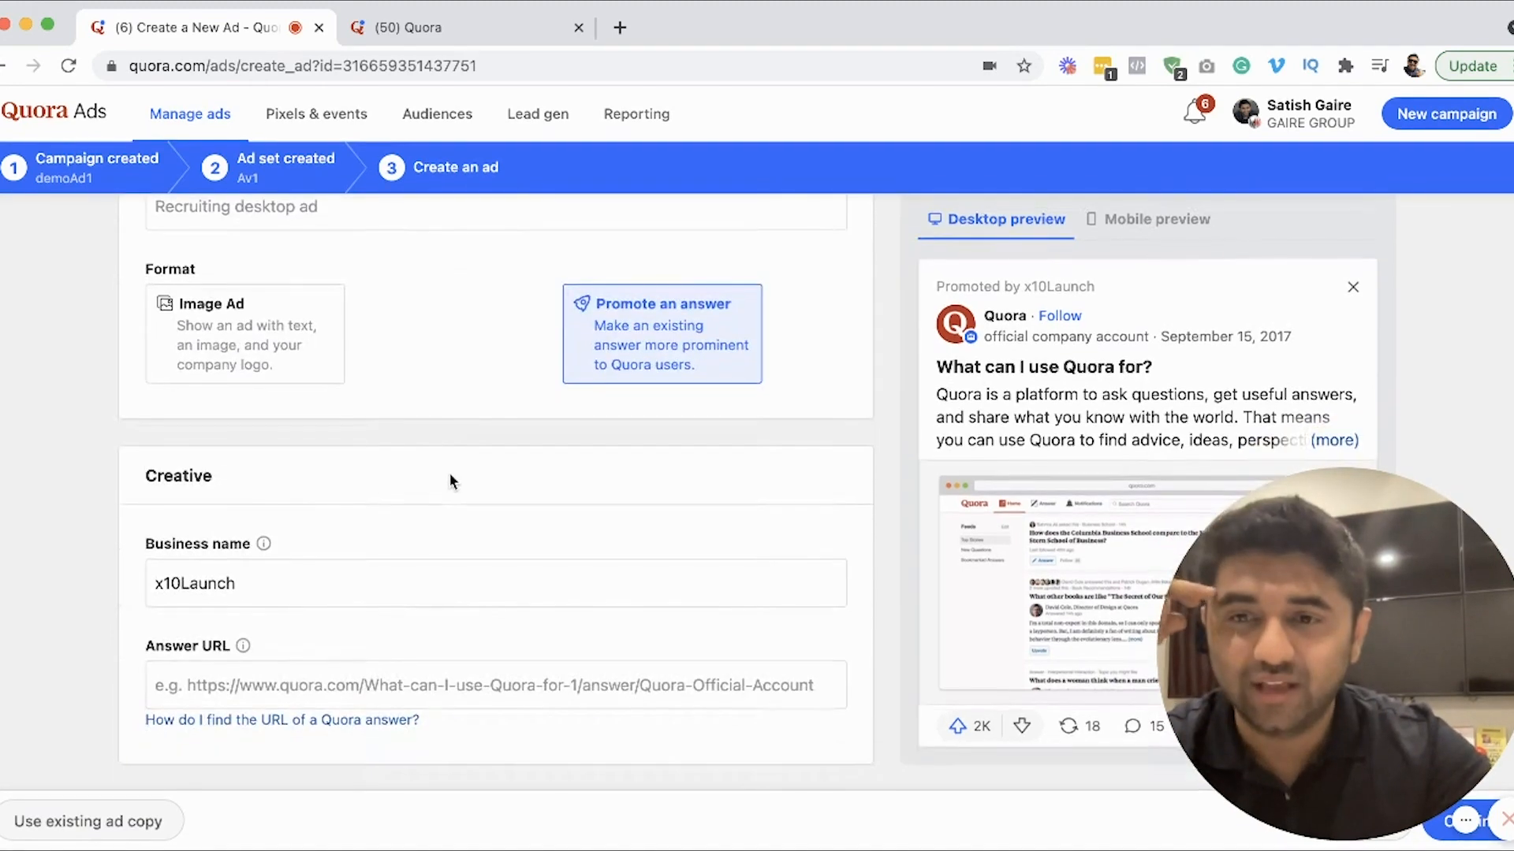
pyautogui.click(272, 368)
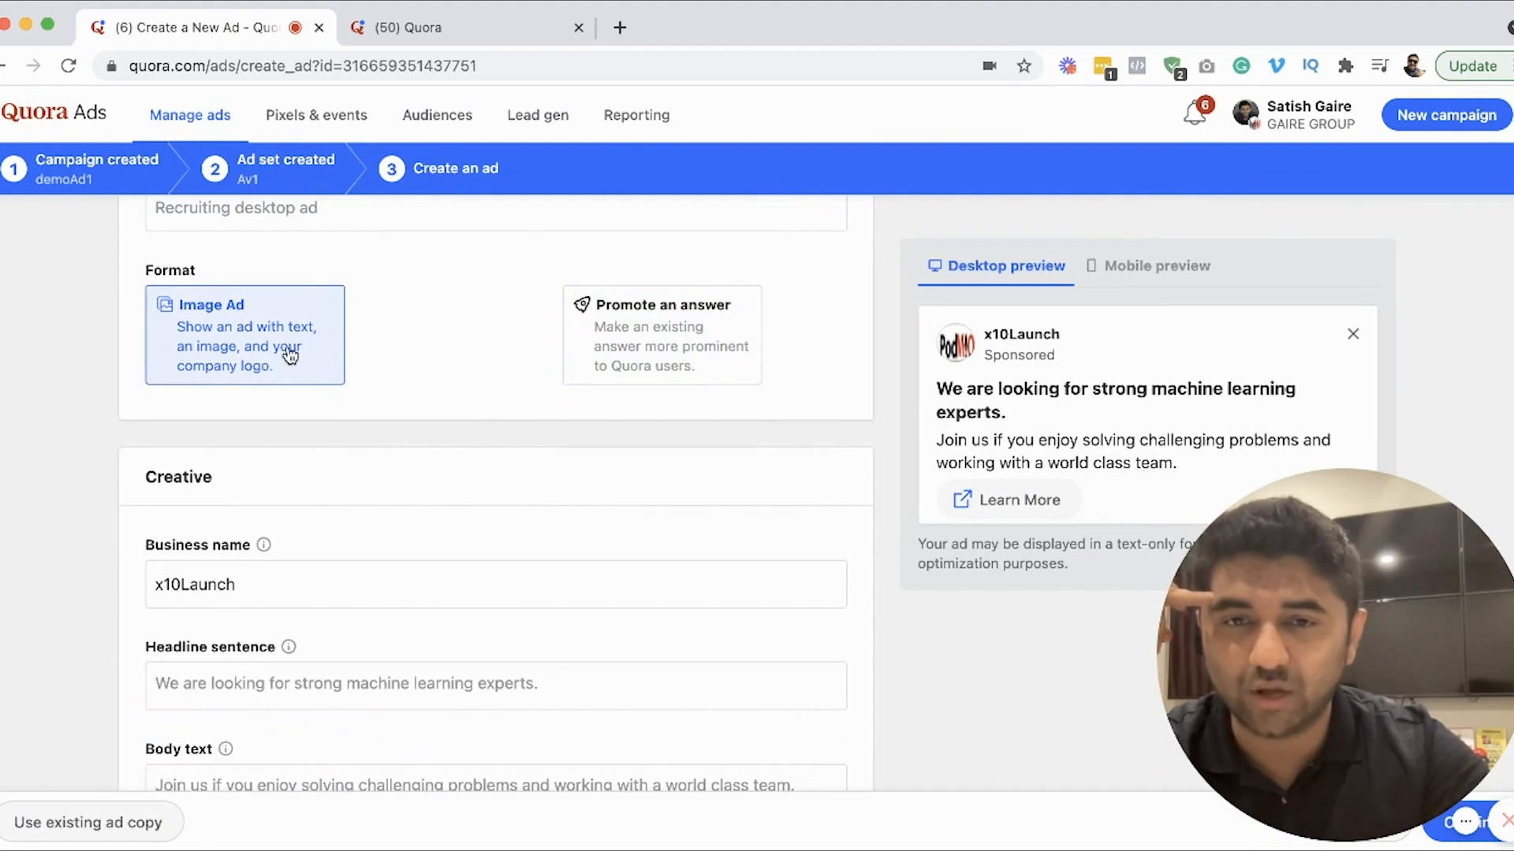
pyautogui.scroll(2, 537, 360)
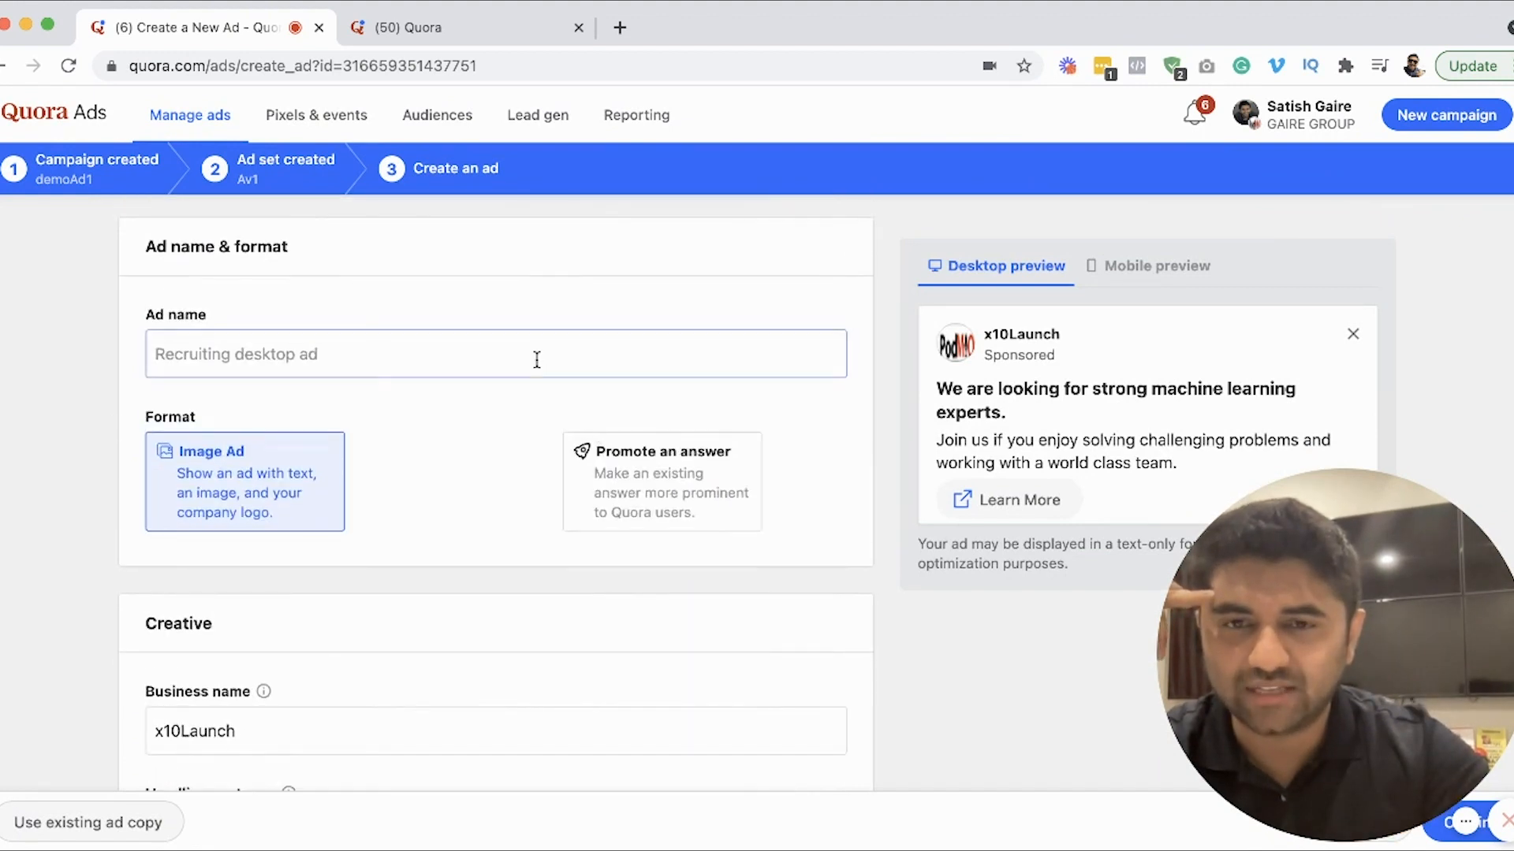
pyautogui.click(659, 495)
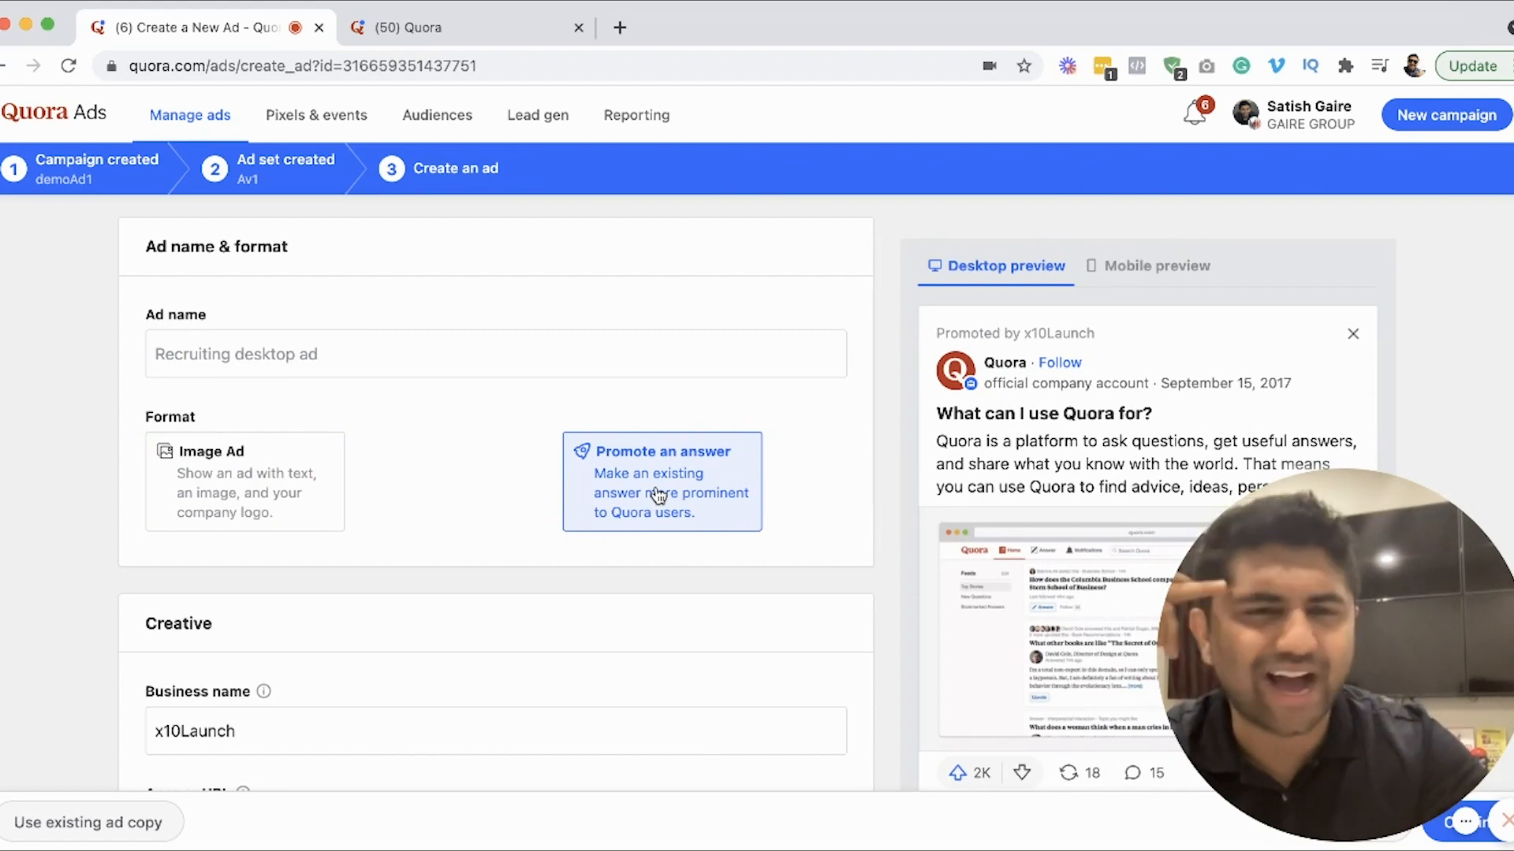
pyautogui.scroll(-2, 659, 495)
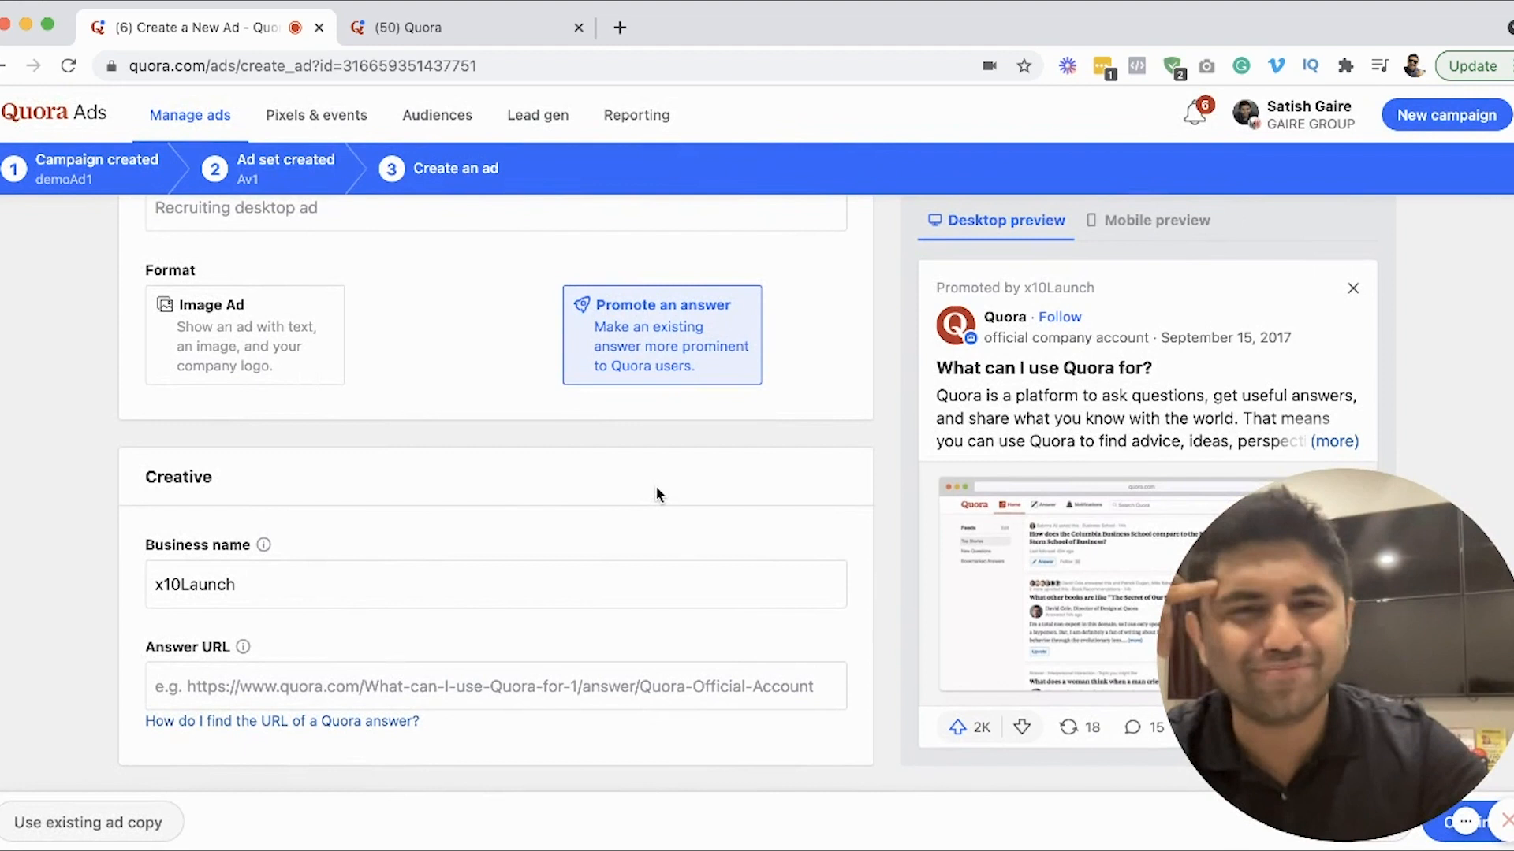